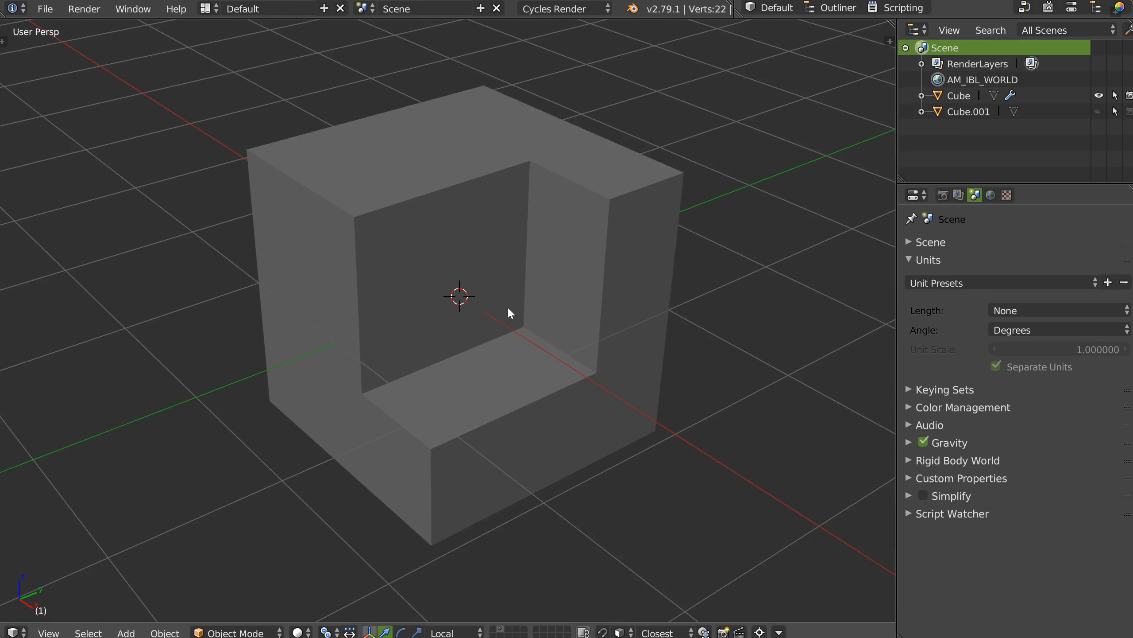
# Step: Open a node editor below the 3D view and show the Cube's object material nodes around the Principled BSDF
pyautogui.press('Escape')
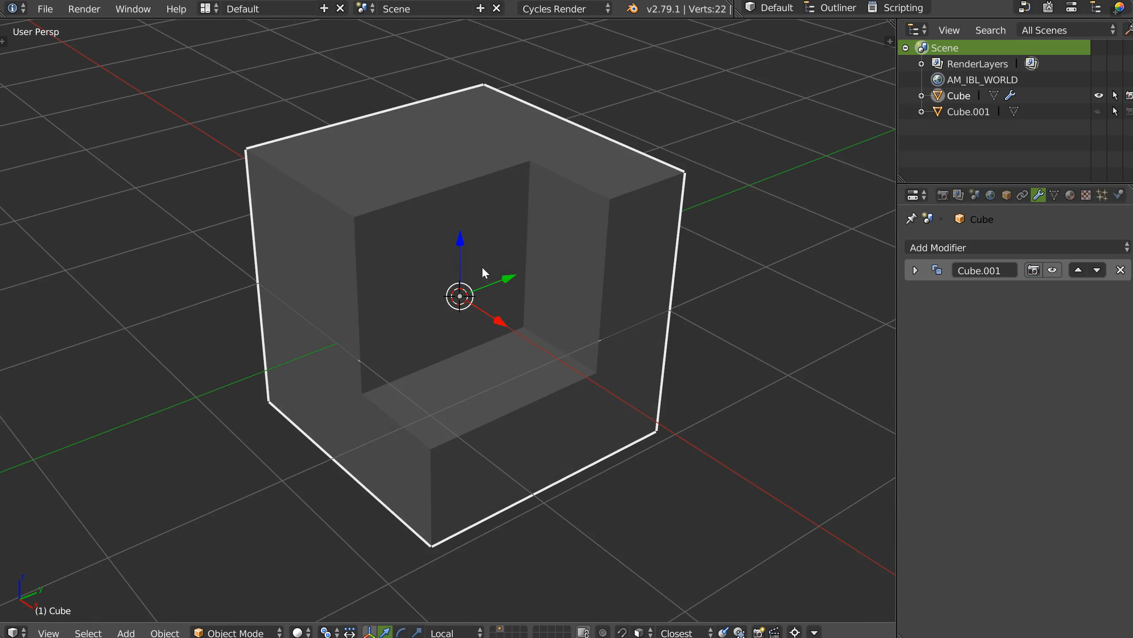
pyautogui.hotkey('shift', 'space')
pyautogui.hotkey('shift', 'F3')
pyautogui.moveTo(169, 587); pyautogui.dragTo(491, 501, button='middle')
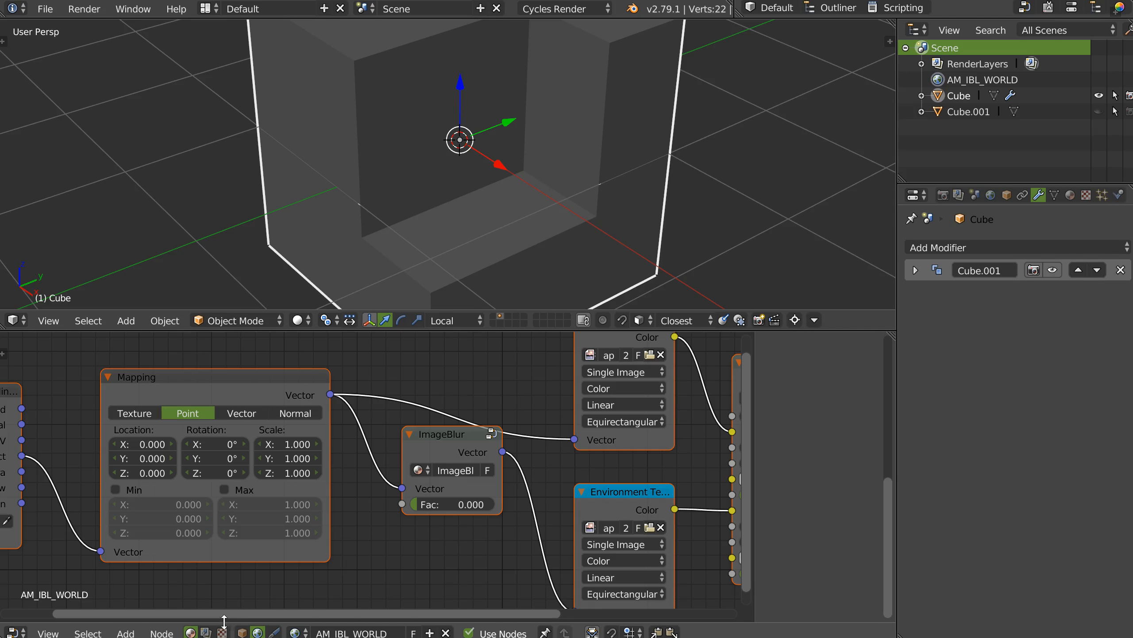
pyautogui.click(247, 632)
pyautogui.moveTo(354, 523); pyautogui.dragTo(285, 384, button='middle')
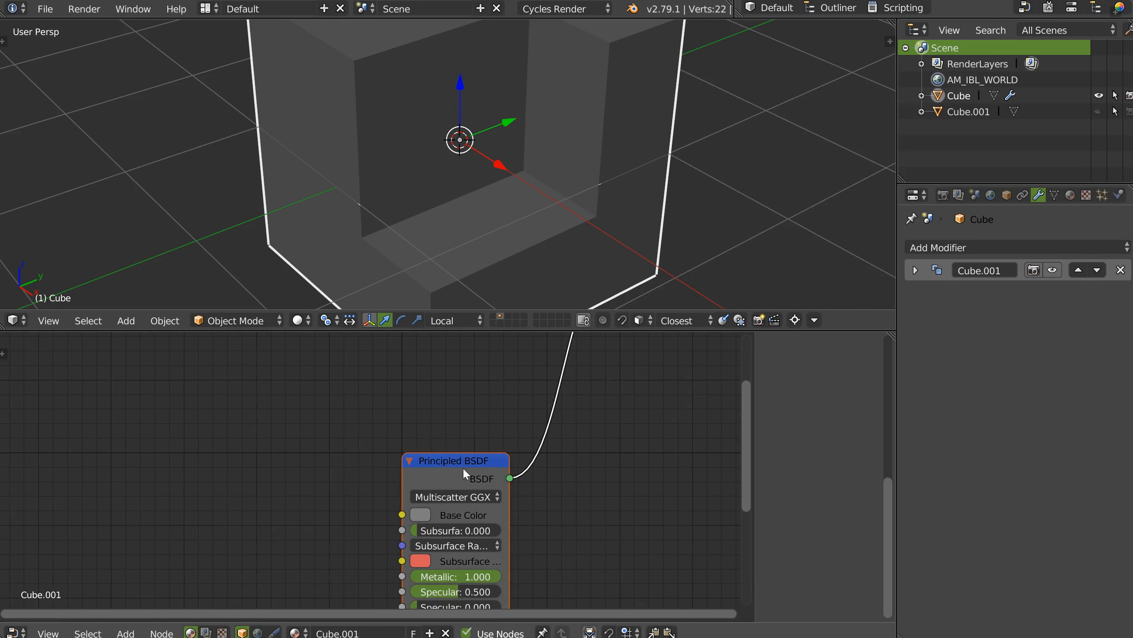
pyautogui.press('n')
pyautogui.scroll(-3, 322, 474)
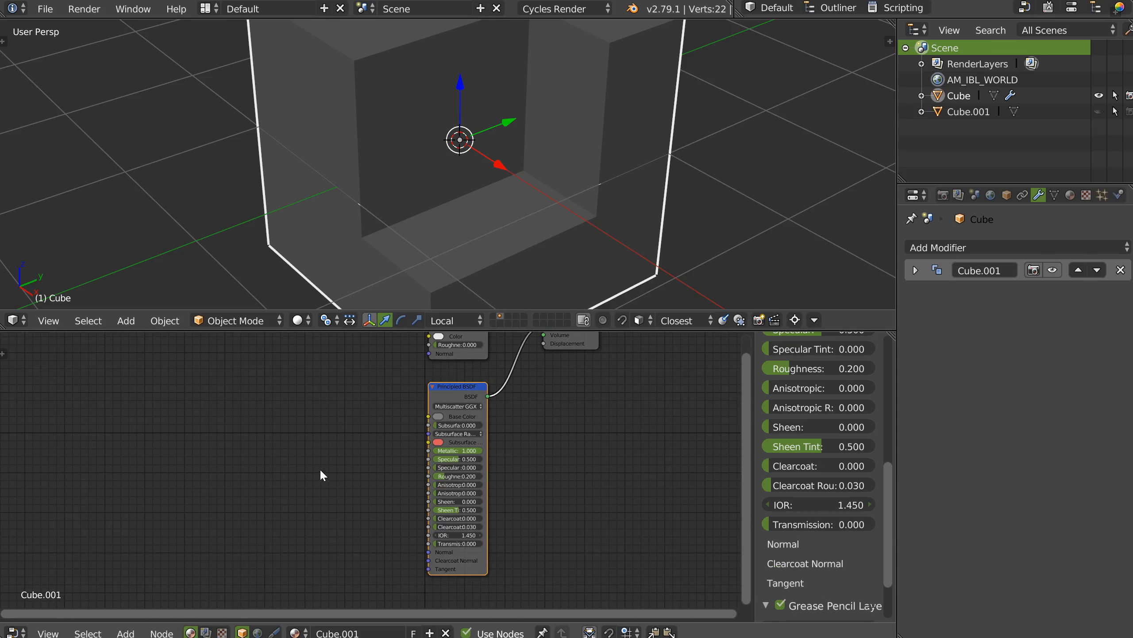
# Step: Add a Bevel node to the material and connect its Normal output to the Principled BSDF's Normal input
pyautogui.hotkey('shift', 'a')
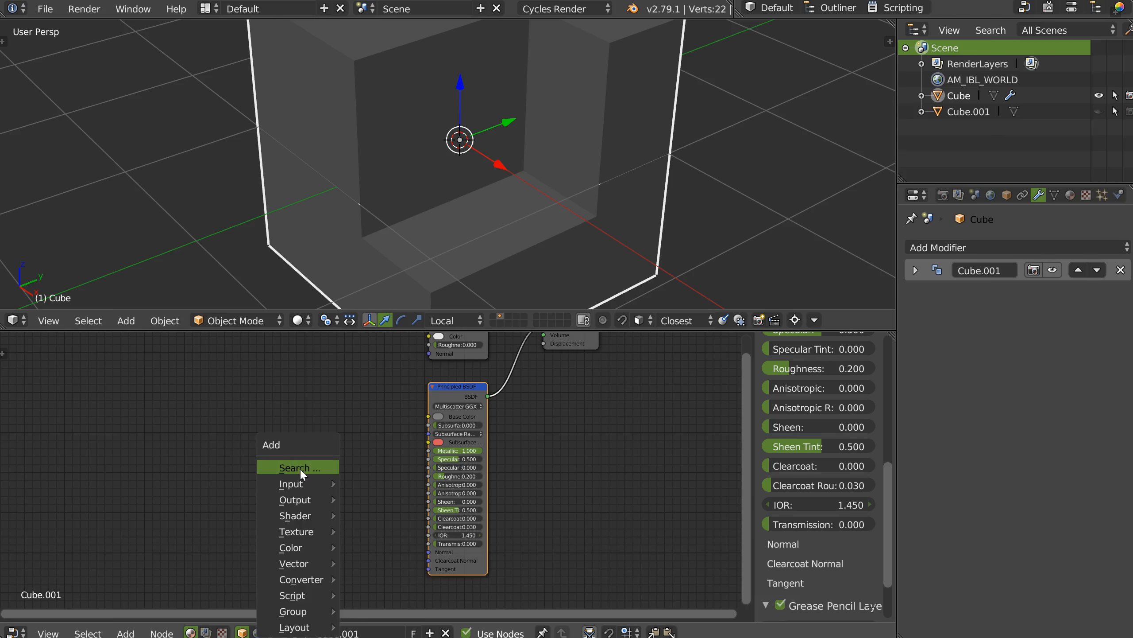
pyautogui.click(299, 467)
pyautogui.click(329, 498)
pyautogui.click(357, 500)
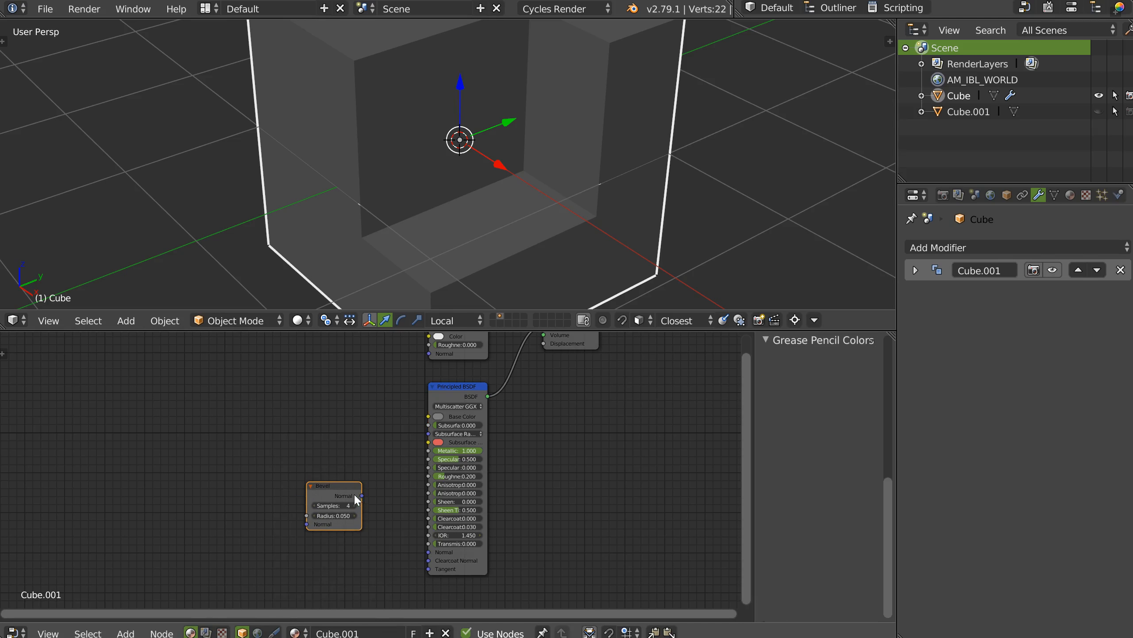
pyautogui.moveTo(340, 484); pyautogui.dragTo(429, 552)
# Step: Switch the 3D view to rendered shading and compare the cube's edges with the Bevel node muted and unmuted
pyautogui.press('z')
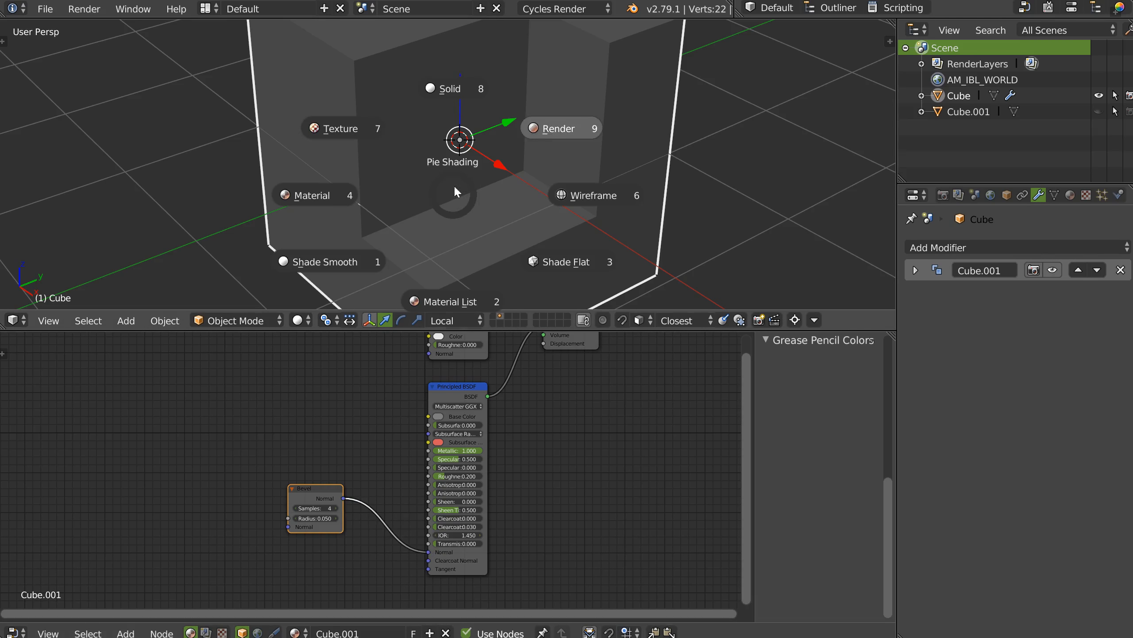
pyautogui.click(552, 126)
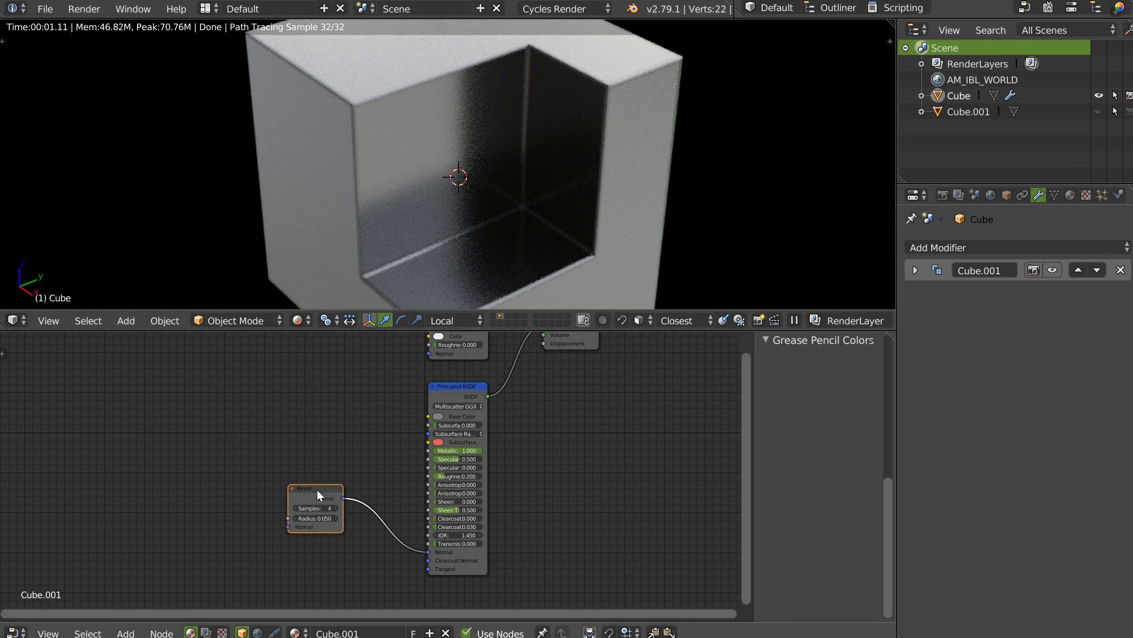
pyautogui.press('m')
pyautogui.press('m')
pyautogui.press('m')
pyautogui.press('m')
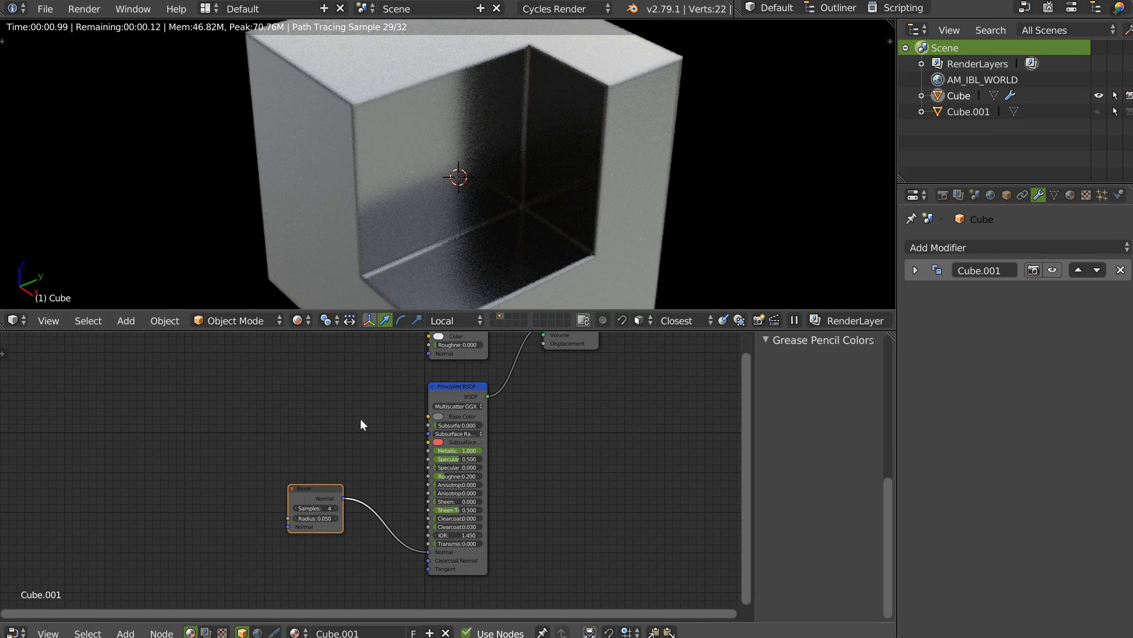
# Step: Set the Bevel node's samples to 16 while viewing a corner of the rendered cube up close
pyautogui.keyDown('ctrl'); pyautogui.moveTo(308, 544); pyautogui.dragTo(313, 484, button='middle'); pyautogui.keyUp('ctrl')
pyautogui.keyDown('shift'); pyautogui.moveTo(443, 221); pyautogui.dragTo(498, 274, button='middle'); pyautogui.keyUp('shift')
pyautogui.keyDown('ctrl'); pyautogui.moveTo(362, 138); pyautogui.dragTo(547, 88, button='middle'); pyautogui.keyUp('ctrl')
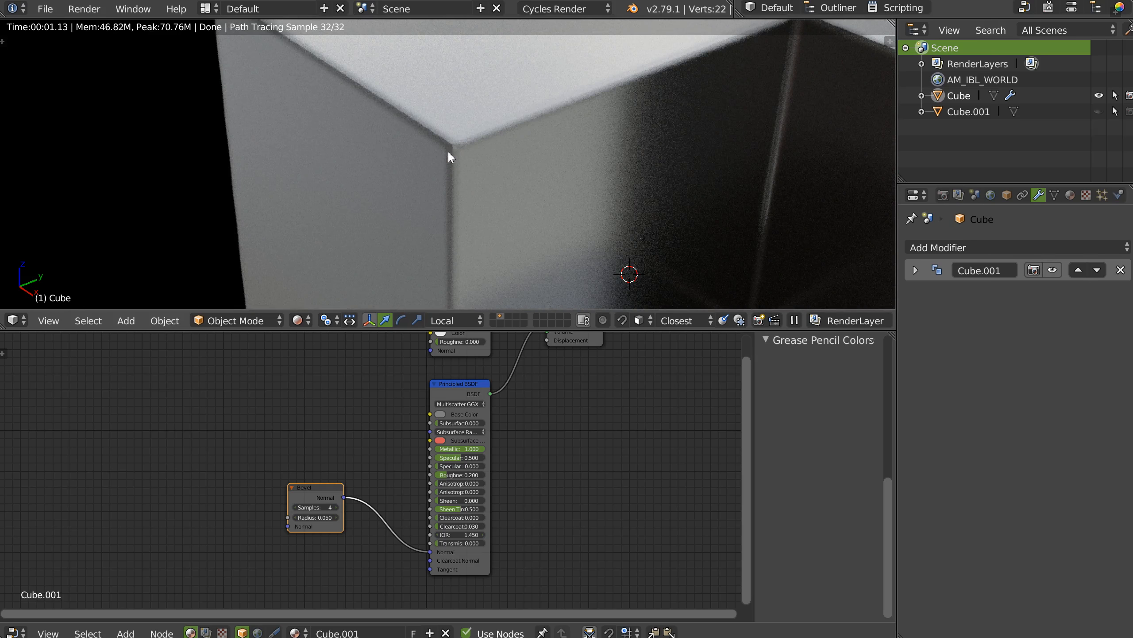
pyautogui.moveTo(315, 508); pyautogui.dragTo(339, 507)
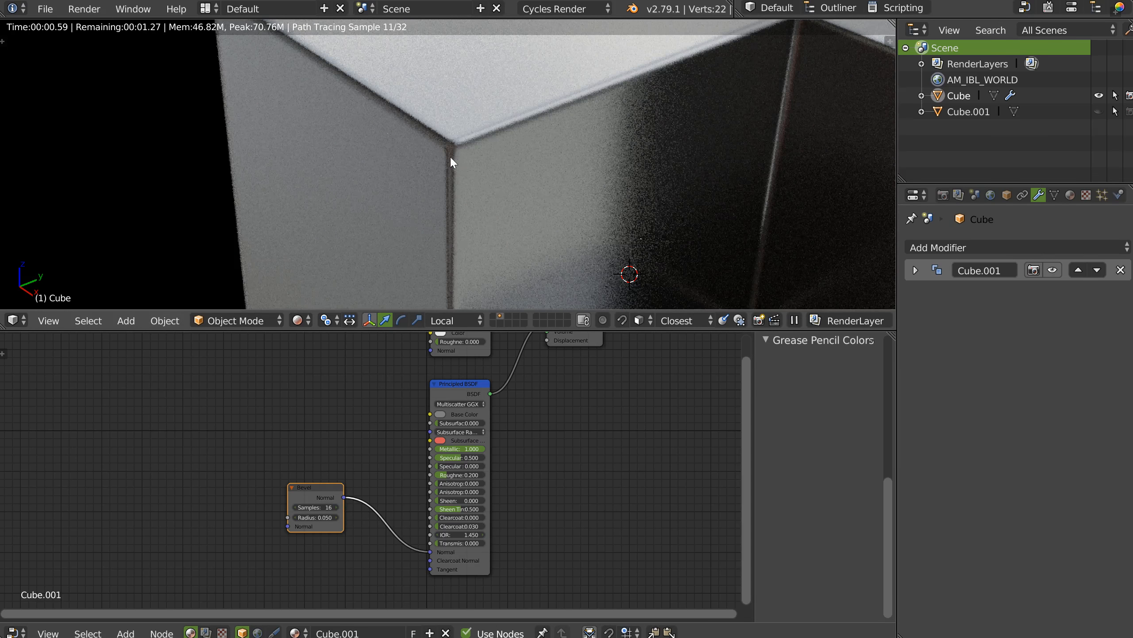
# Step: Try Bevel node radii of 0.02 and 0.160 and check the rounded edges on the rendered cube
pyautogui.click(305, 517)
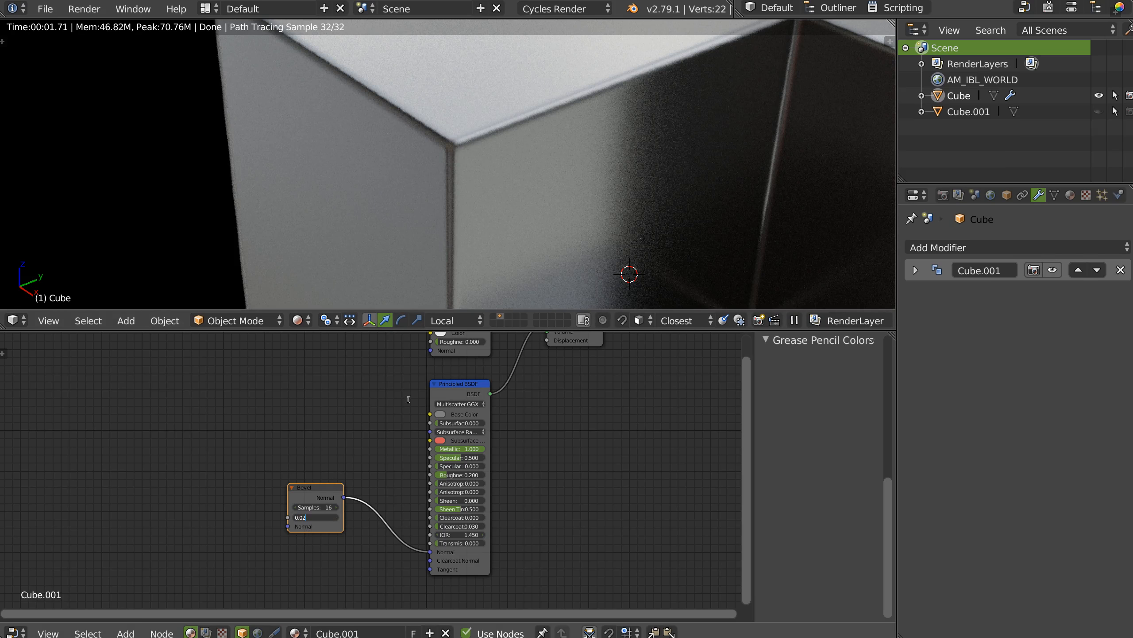
pyautogui.write('0.02')
pyautogui.press('Return')
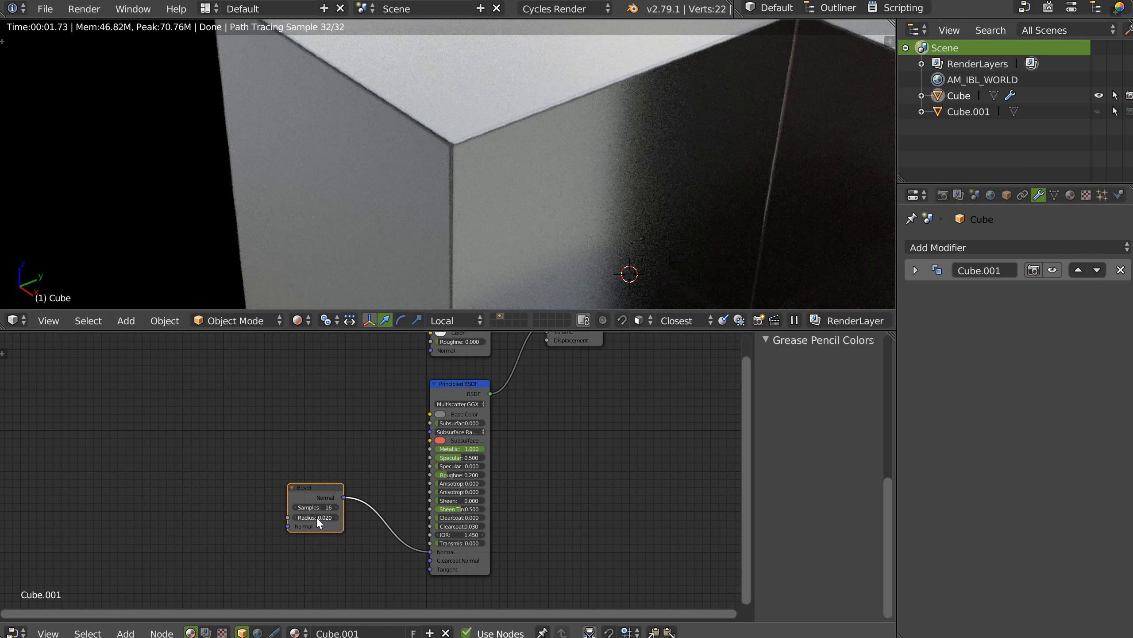
pyautogui.keyDown('ctrl'); pyautogui.scroll(6, 317, 516); pyautogui.keyUp('ctrl')
pyautogui.keyDown('ctrl'); pyautogui.scroll(8, 319, 517); pyautogui.keyUp('ctrl')
pyautogui.scroll(-6, 633, 96)
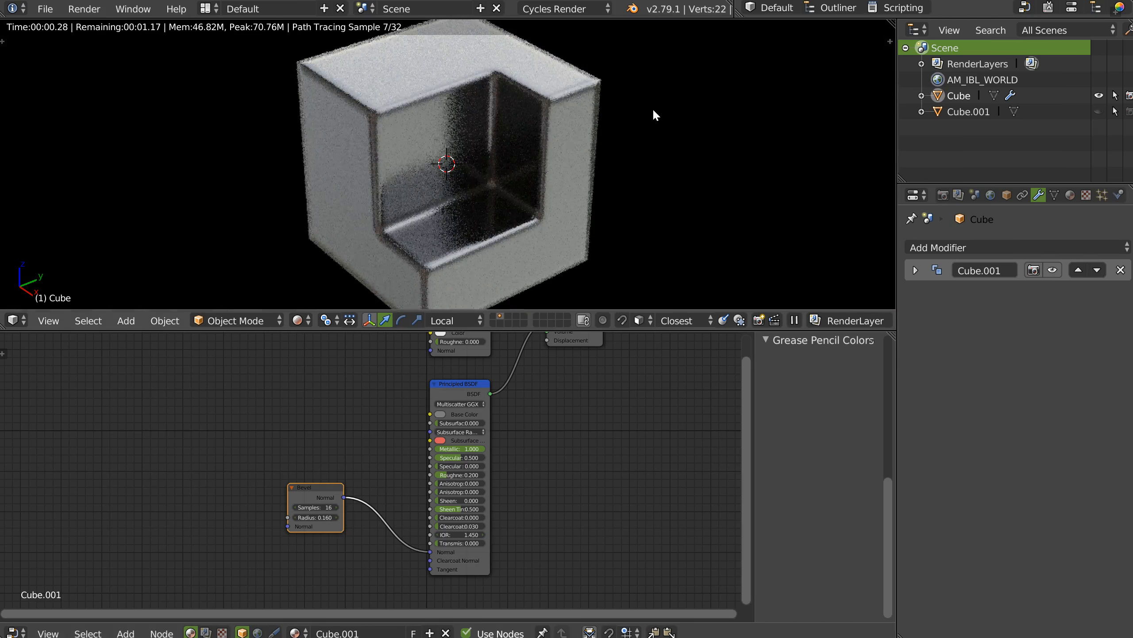
pyautogui.press('KP_1')
pyautogui.moveTo(606, 182); pyautogui.dragTo(498, 202, button='middle')
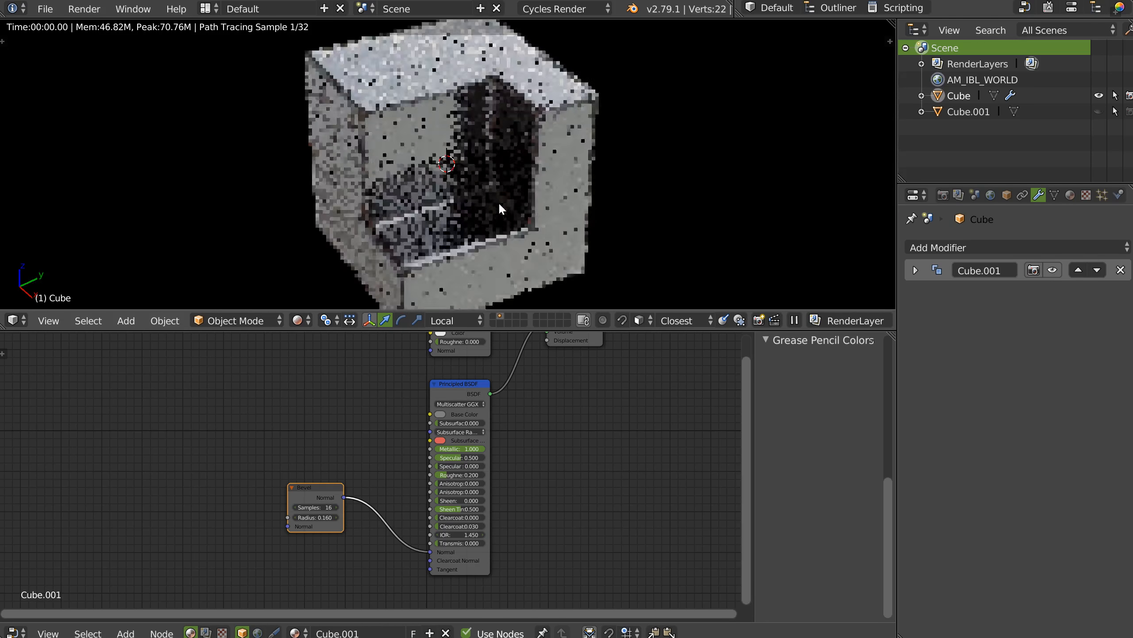
# Step: Set the Bevel node's radius to 0.025
pyautogui.click(298, 517)
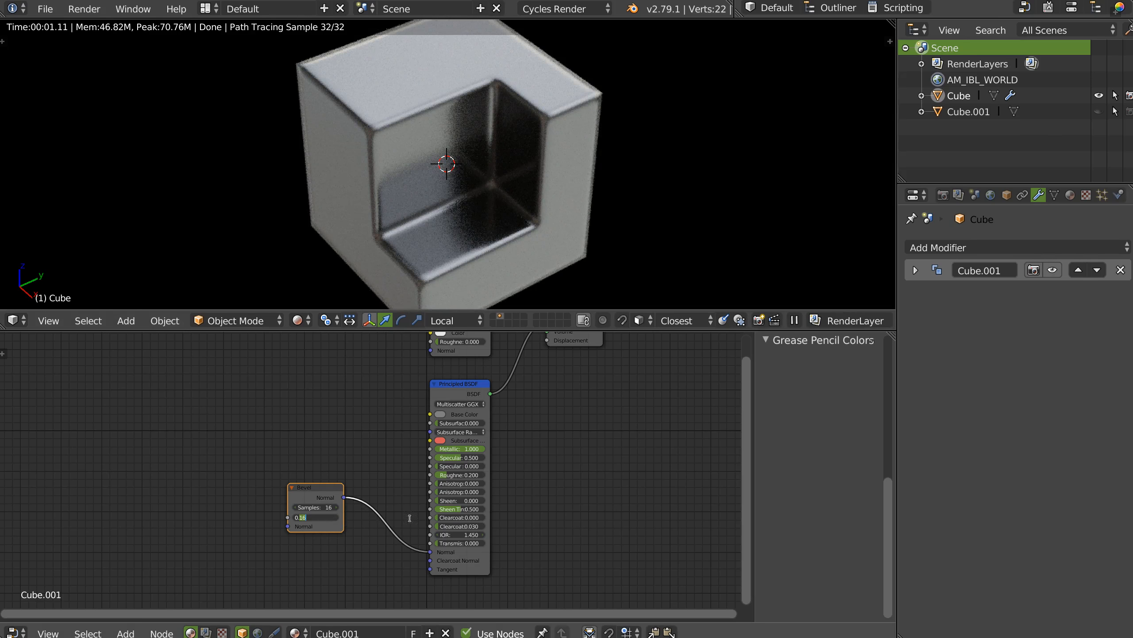
pyautogui.press('Return')
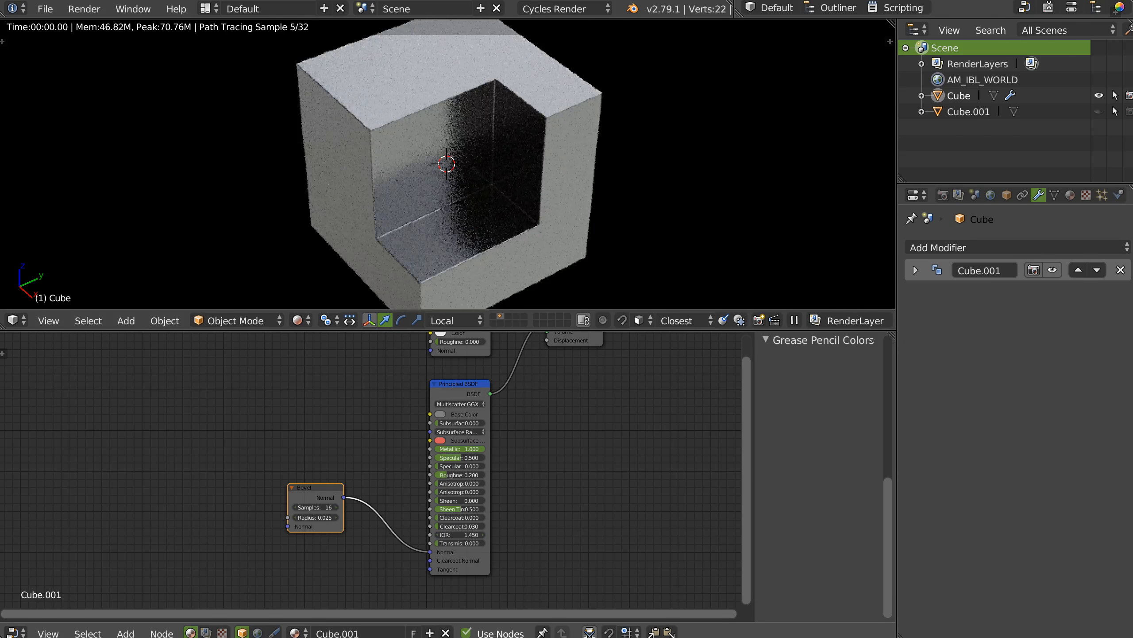
pyautogui.moveTo(436, 253); pyautogui.dragTo(480, 215, button='middle')
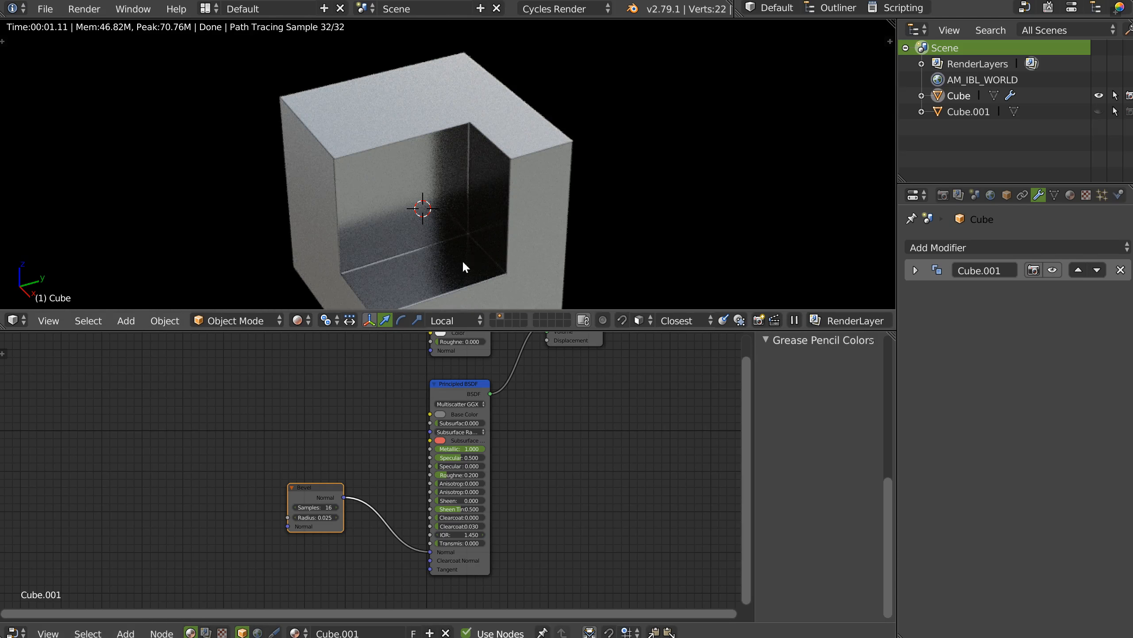
# Step: Return the 3D view to solid shading, then reveal and select the Cube's boolean cutter, Cube.001
pyautogui.press('z')
pyautogui.click(466, 160)
pyautogui.moveTo(466, 161)
pyautogui.mouseDown(button='middle')
pyautogui.moveTo(460, 229)
pyautogui.moveTo(446, 248)
pyautogui.mouseUp(button='middle')
pyautogui.hotkey('shift', 'space')
pyautogui.press('Escape')
pyautogui.hotkey('shift', 'space')
pyautogui.click(577, 183)
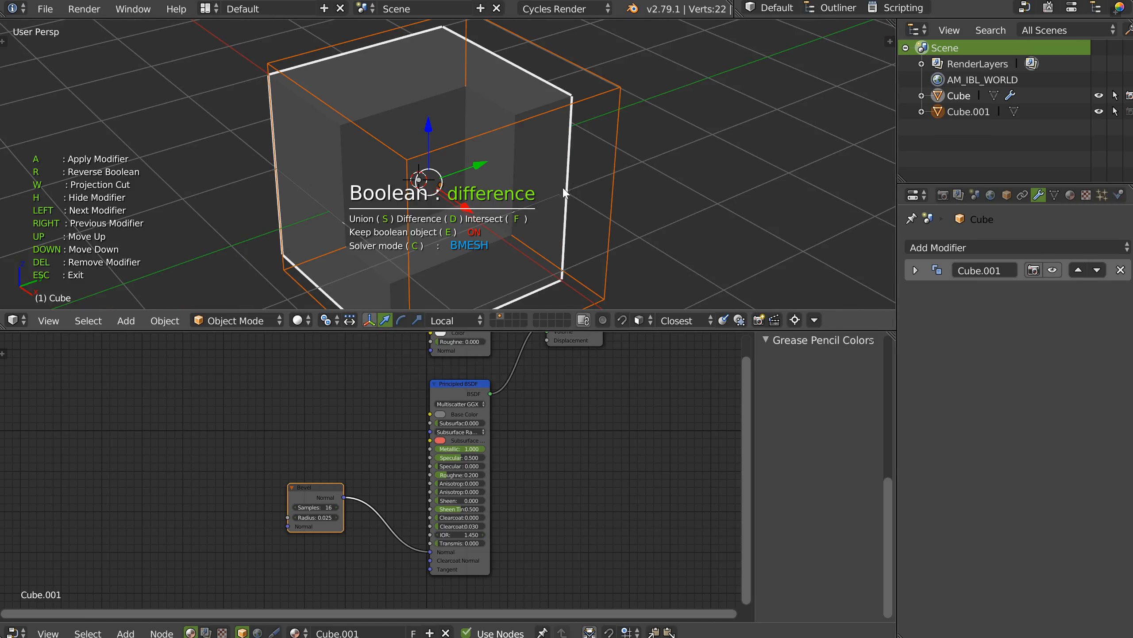
pyautogui.click(617, 190)
# Step: Add a Speedflow Bevel modifier to the boolean cutter Cube.001 to round the cutout
pyautogui.hotkey('shift', 'space')
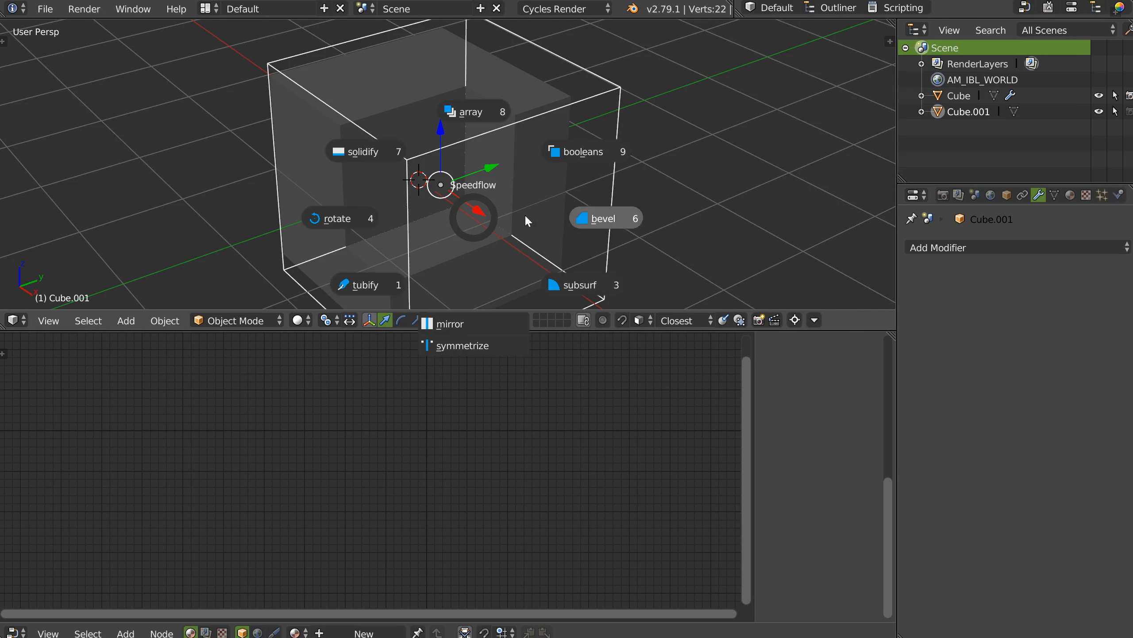
pyautogui.click(616, 218)
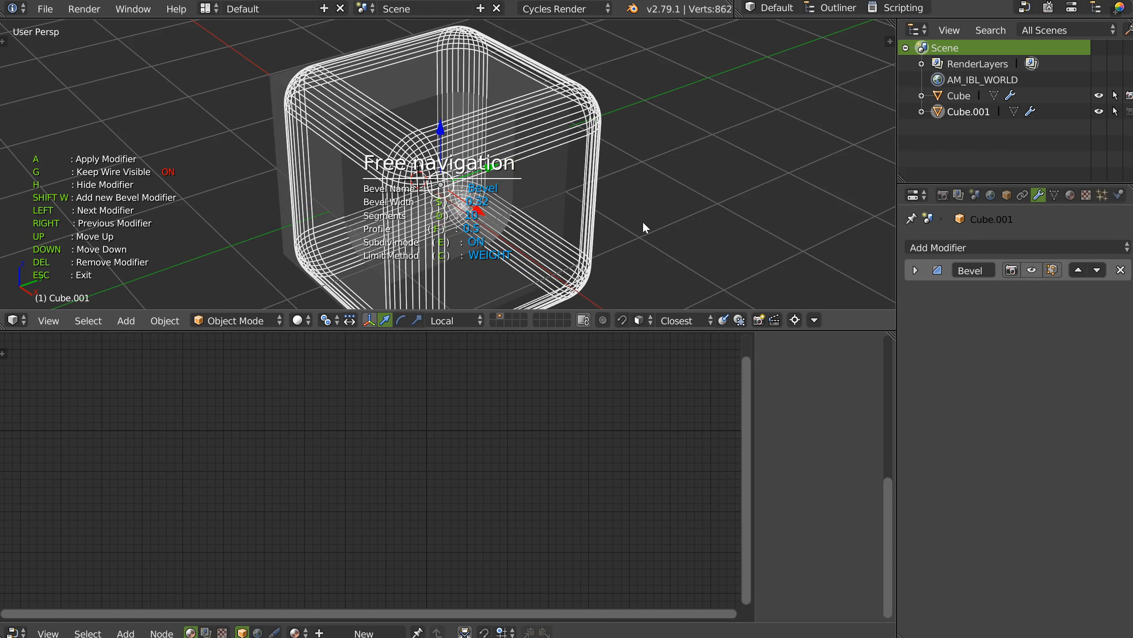
pyautogui.click(642, 220)
# Step: Turn on AutoSmooth for the cutter Cube.001 and for the Cube
pyautogui.hotkey('shift', 'space')
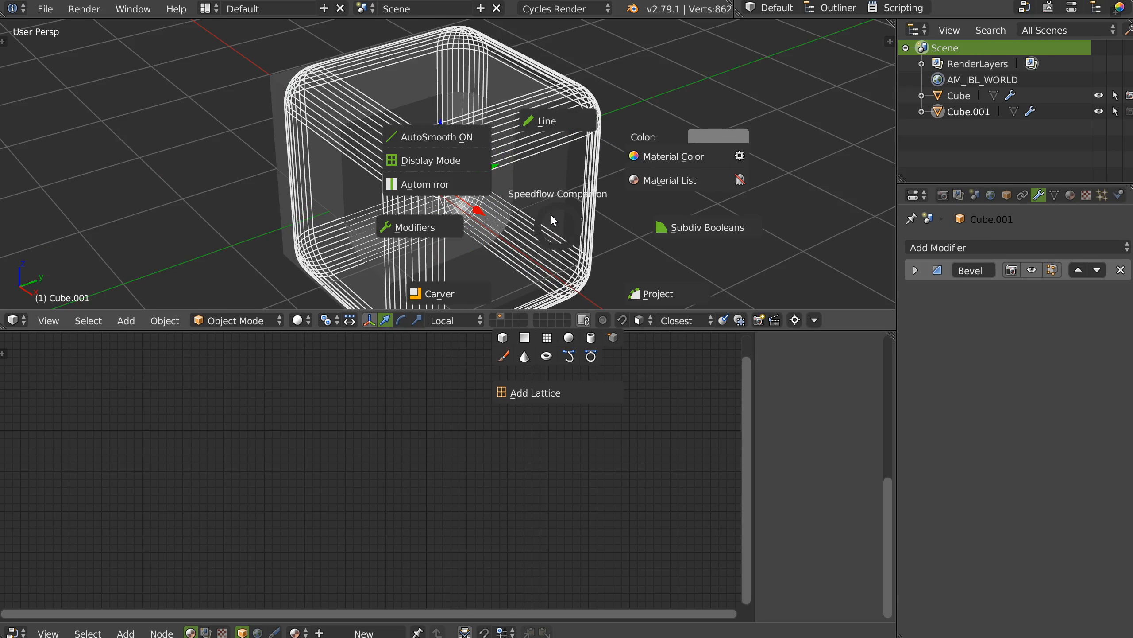
pyautogui.click(442, 135)
pyautogui.moveTo(481, 219); pyautogui.dragTo(271, 246, button='middle')
pyautogui.rightClick(283, 248)
pyautogui.hotkey('shift', 'space')
pyautogui.click(178, 153)
# Step: Hide the cutter Cube.001 and select the Cube
pyautogui.rightClick(590, 209)
pyautogui.moveTo(448, 218)
pyautogui.keyDown('shift'); pyautogui.mouseDown(button='middle')
pyautogui.moveTo(490, 197)
pyautogui.moveTo(429, 219)
pyautogui.mouseUp(button='middle'); pyautogui.keyUp('shift')
pyautogui.press('h')
pyautogui.rightClick(426, 236)
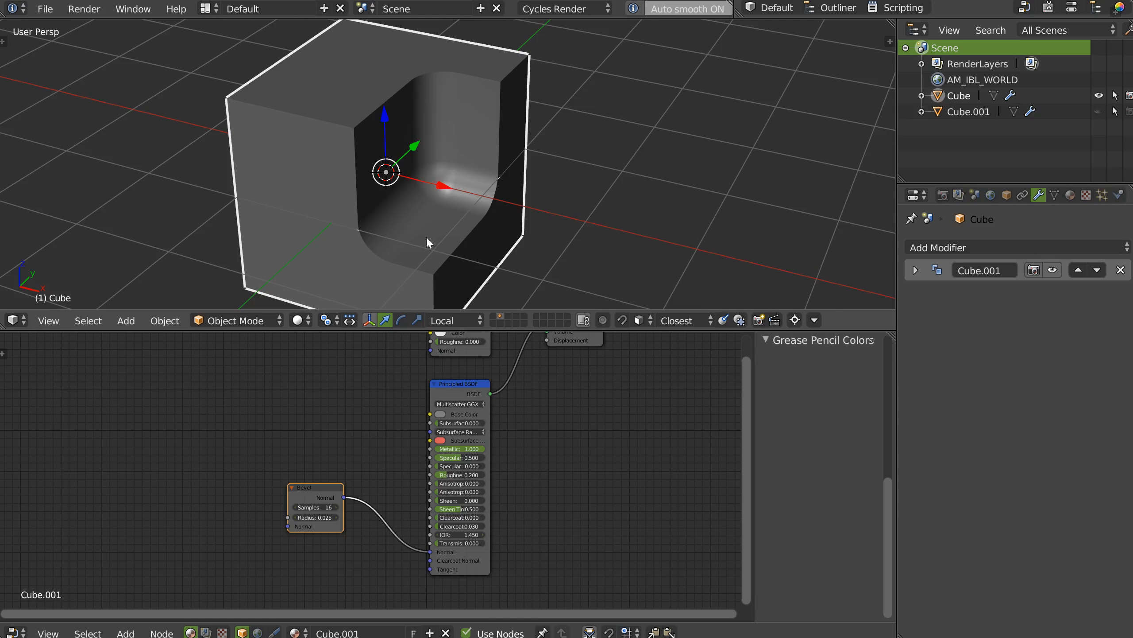
# Step: Switch to rendered shading and examine the Bevel node's effect on the edges of the rounded cutout
pyautogui.press('a')
pyautogui.click(491, 196)
pyautogui.press('z')
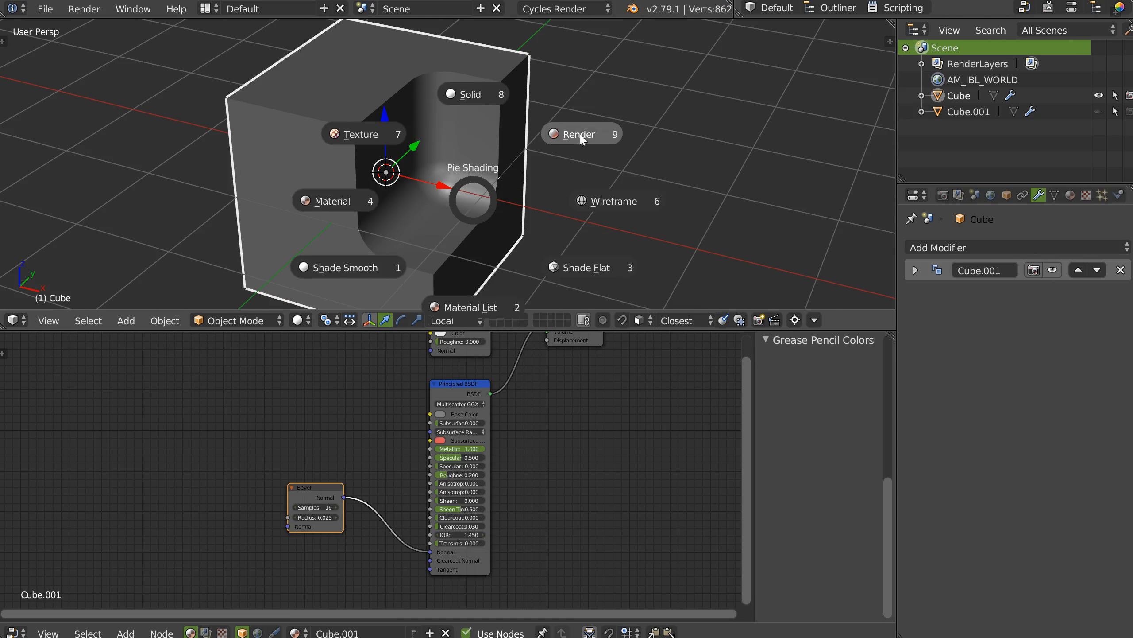
pyautogui.click(553, 166)
pyautogui.moveTo(528, 171); pyautogui.dragTo(334, 255, button='middle')
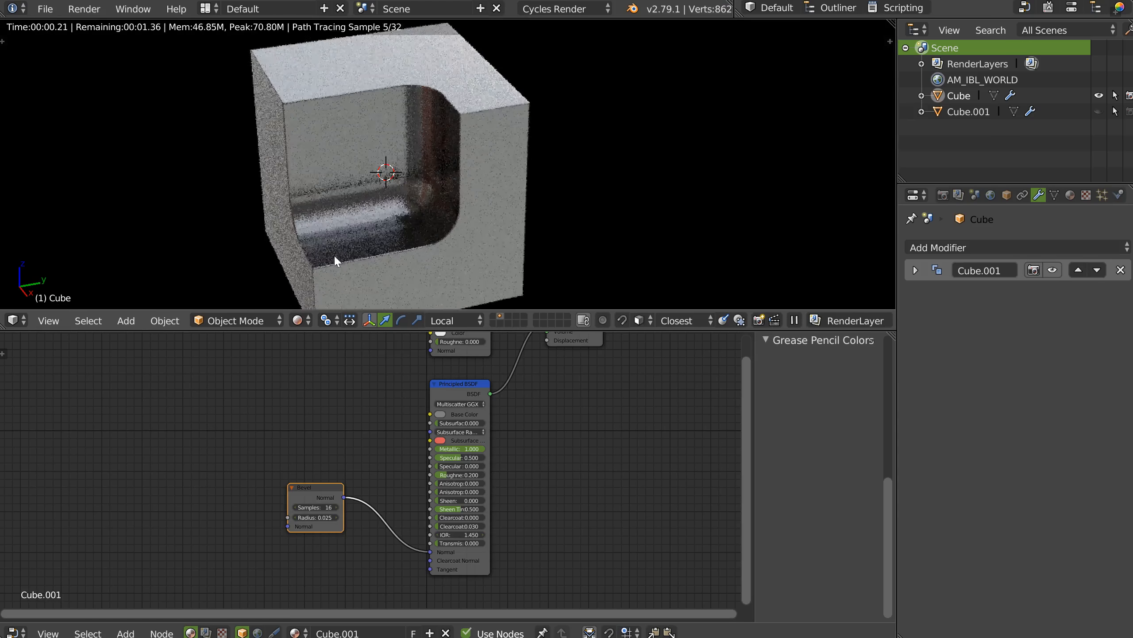
pyautogui.scroll(5, 505, 134)
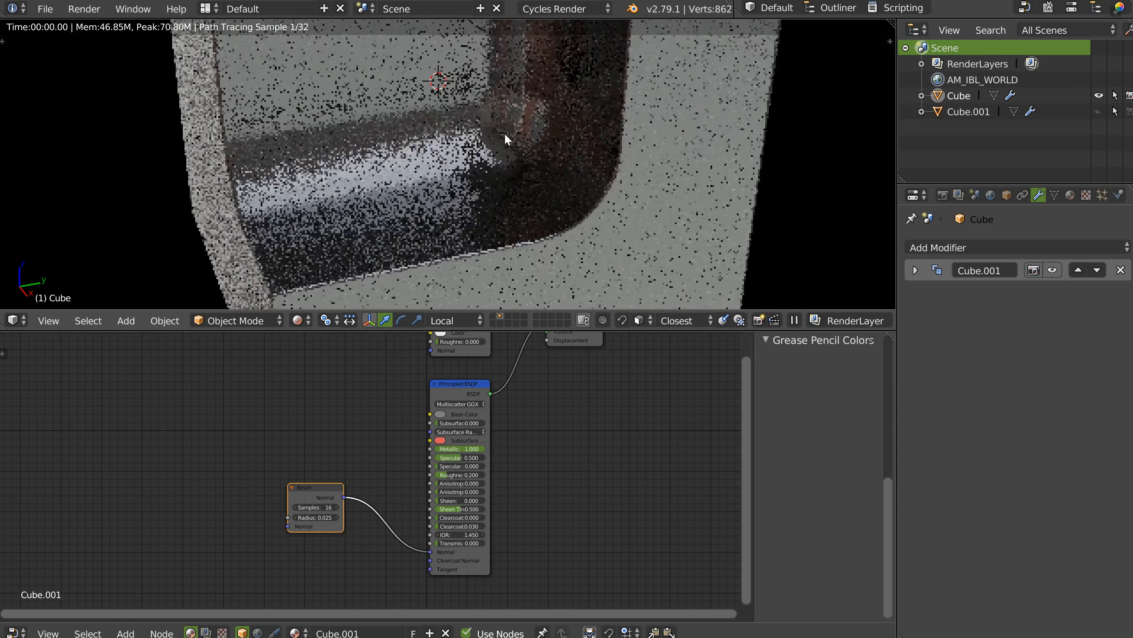
pyautogui.click(315, 495)
pyautogui.click(315, 496)
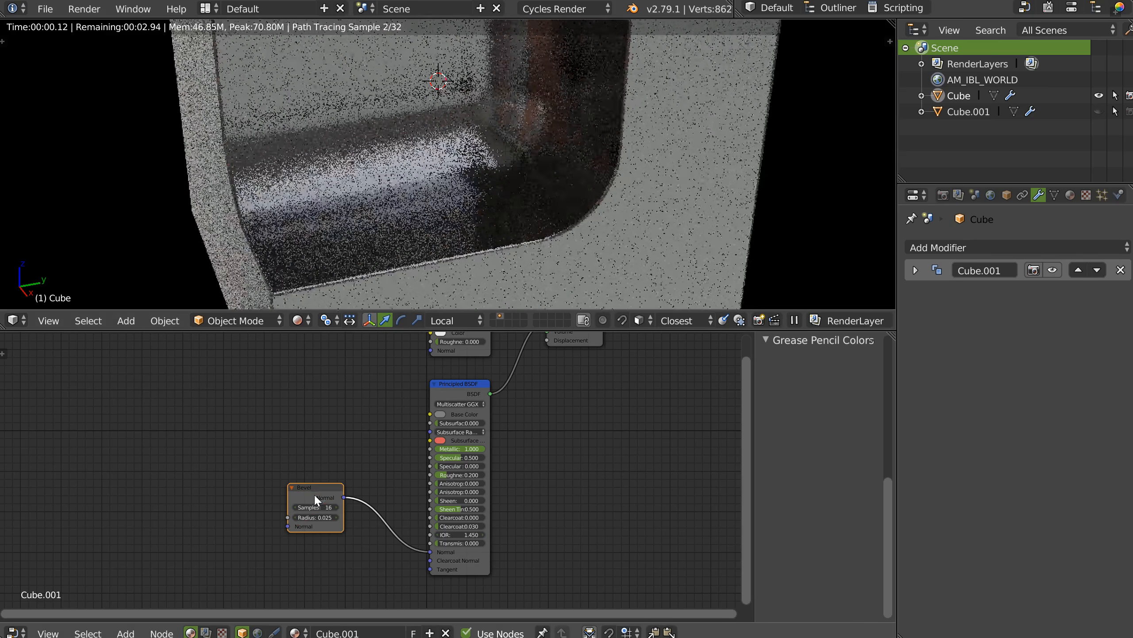
pyautogui.click(315, 496)
pyautogui.scroll(-5, 426, 166)
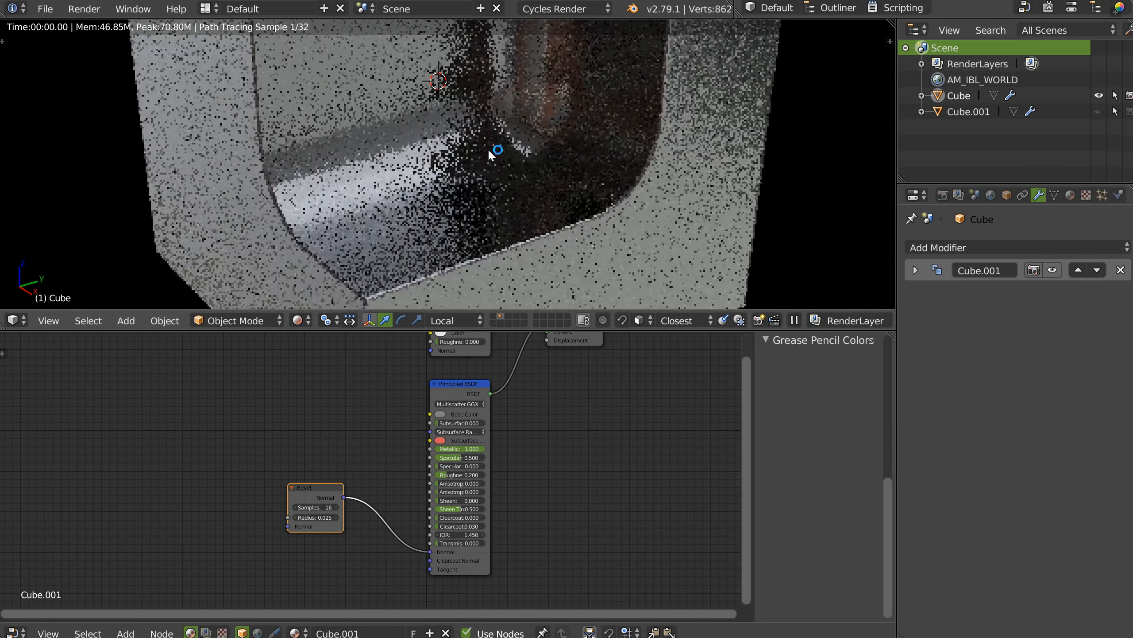
pyautogui.moveTo(492, 210)
pyautogui.mouseDown(button='middle')
pyautogui.moveTo(480, 173)
pyautogui.moveTo(455, 168)
pyautogui.moveTo(479, 201)
pyautogui.mouseUp(button='middle')
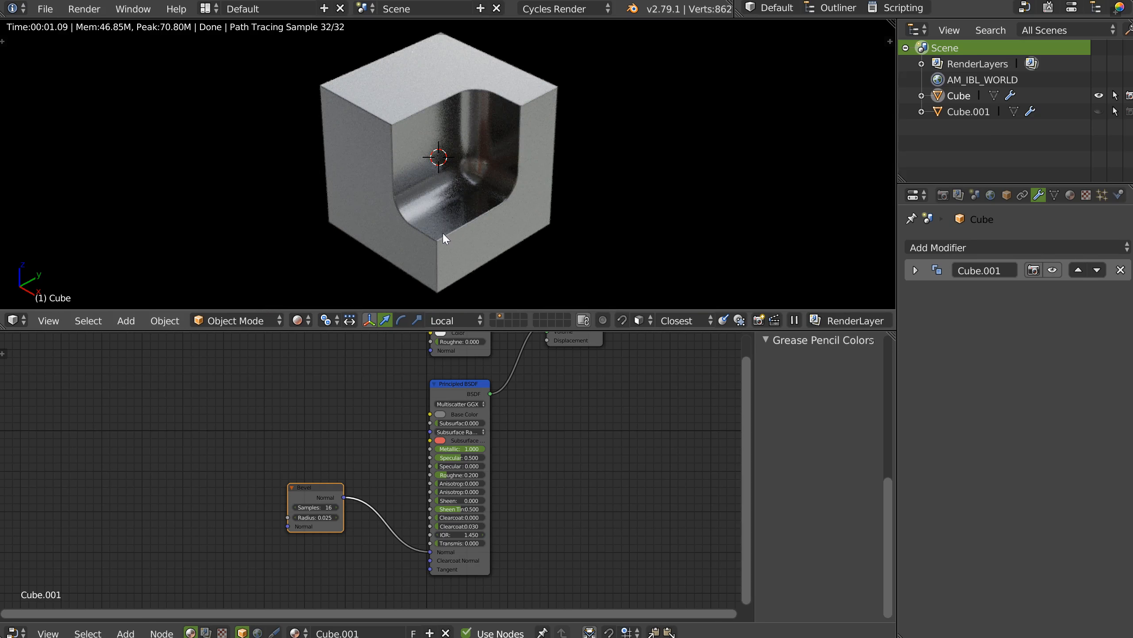
# Step: Switch back to solid shading and show the boolean cutter Cube.001 again through the Speedflow booleans
pyautogui.hotkey('shift', 'z')
pyautogui.press('q')
pyautogui.press('space')
pyautogui.click(552, 130)
pyautogui.click(595, 196)
pyautogui.moveTo(597, 197); pyautogui.dragTo(642, 191, button='middle')
pyautogui.moveTo(544, 175); pyautogui.dragTo(512, 178)
pyautogui.moveTo(534, 238); pyautogui.dragTo(495, 259, button='middle')
pyautogui.keyDown('shift'); pyautogui.moveTo(495, 259); pyautogui.dragTo(509, 179, button='middle'); pyautogui.keyUp('shift')
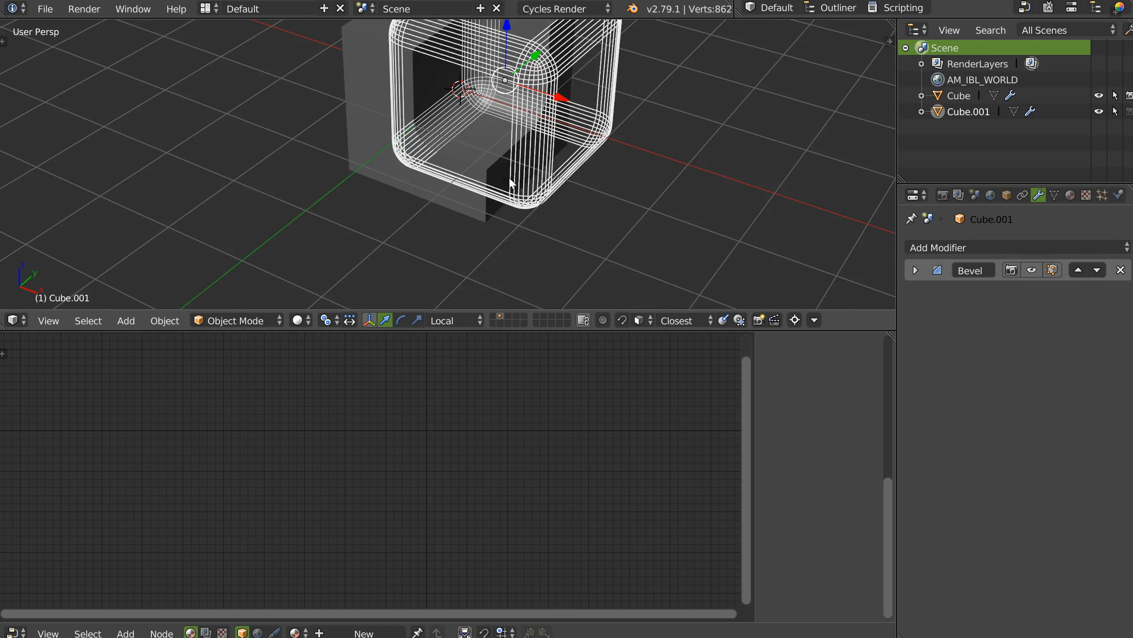
# Step: Select the Cube's vertical corner edge below the cutout in Edit Mode and apply a Speedflow Bevel modifier to it
pyautogui.rightClick(450, 208)
pyautogui.press('Tab')
pyautogui.press('a')
pyautogui.press('space')
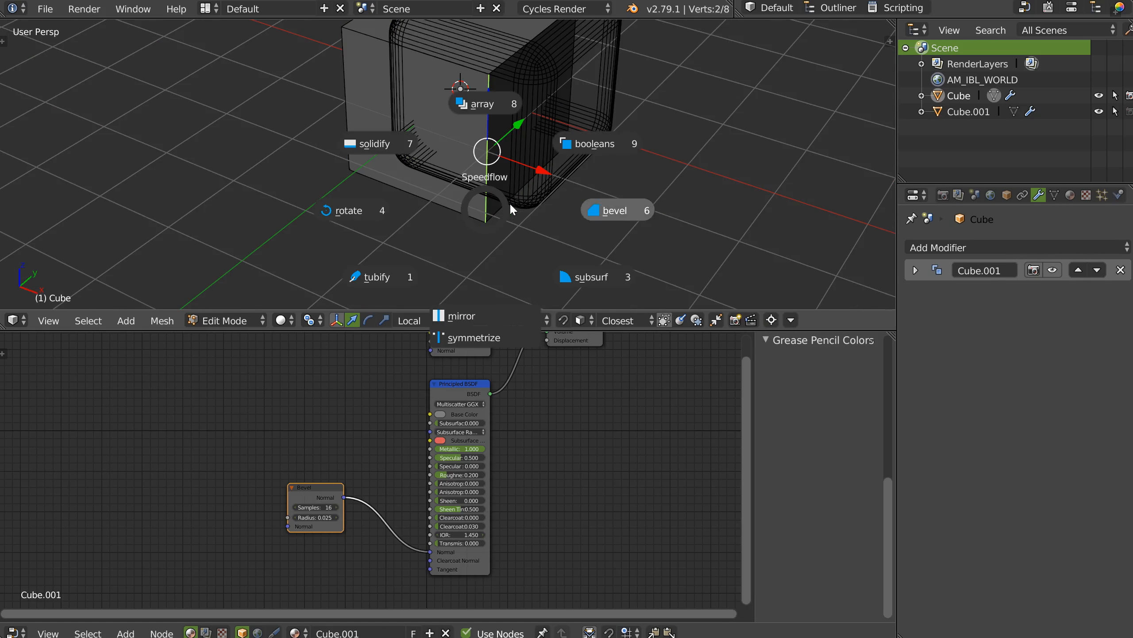
pyautogui.click(615, 209)
# Step: Adjust the number of segments of the Cube's Bevel modifier and return to Object Mode
pyautogui.press('n')
pyautogui.moveTo(665, 211); pyautogui.dragTo(518, 203, button='middle')
pyautogui.press('d')
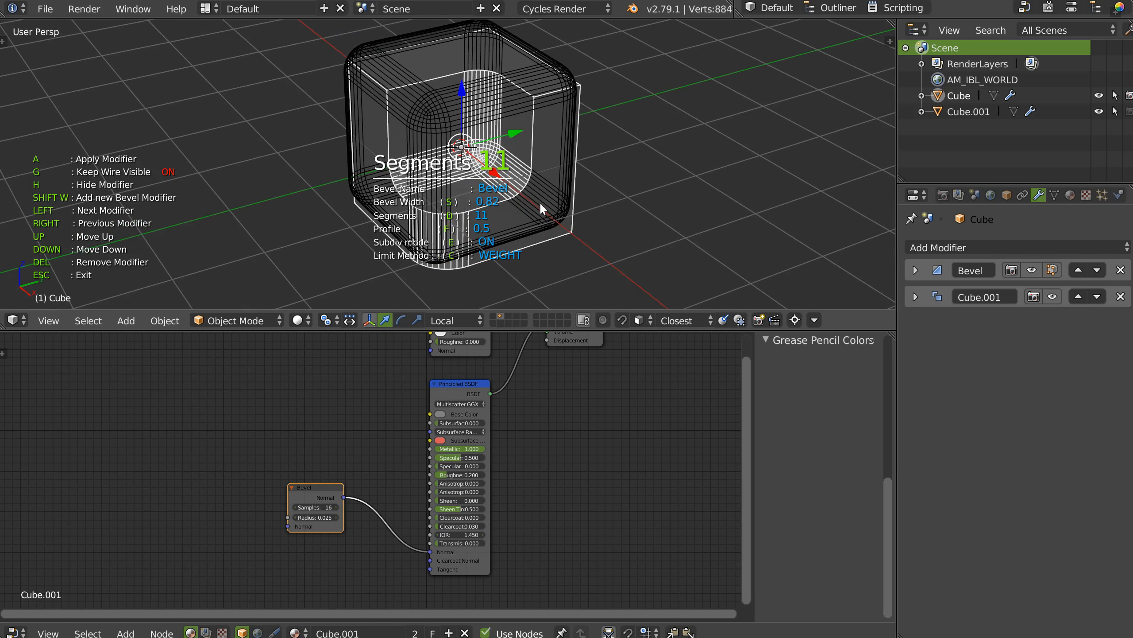
pyautogui.press('n')
pyautogui.press('Escape')
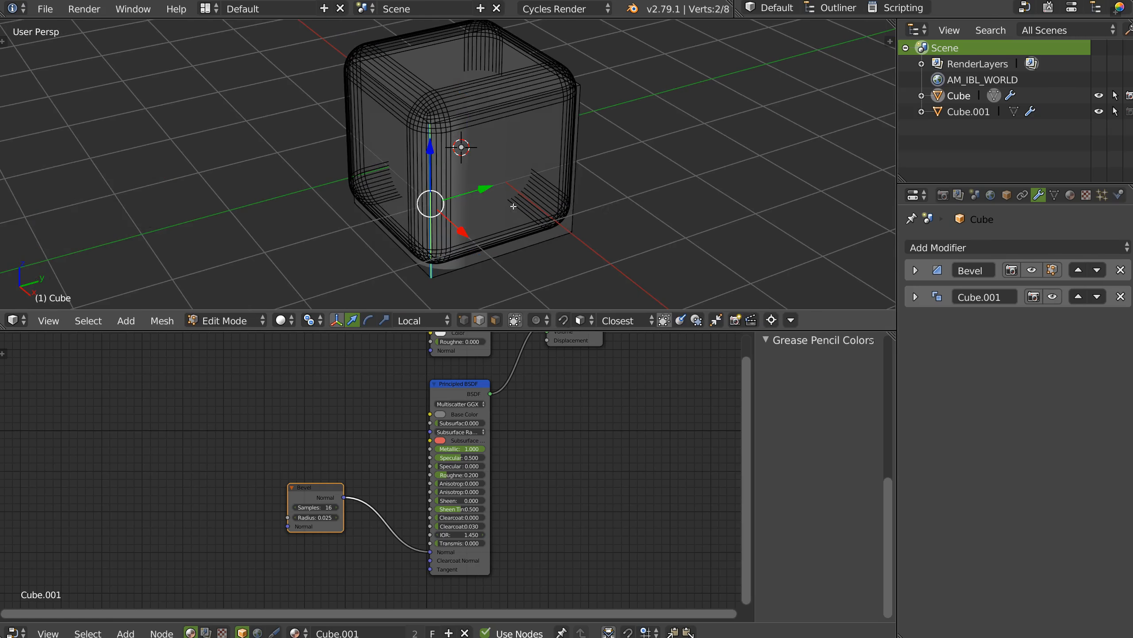
pyautogui.press('Tab')
# Step: Hide the boolean cutter Cube.001 to expose the beveled Cube
pyautogui.moveTo(480, 170); pyautogui.dragTo(431, 195, button='middle')
pyautogui.rightClick(582, 217)
pyautogui.press('h')
# Step: Add a cylinder beside the Cube and set it up with Speedflow Companion's Subdiv Booleans
pyautogui.rightClick(430, 194)
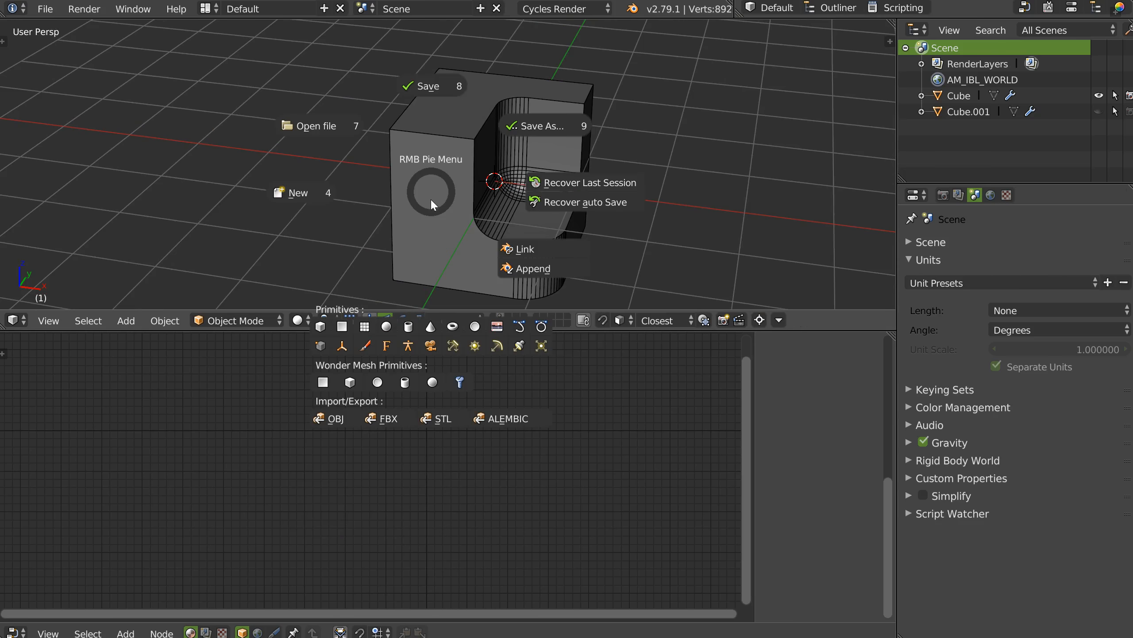
pyautogui.click(409, 328)
pyautogui.moveTo(261, 168); pyautogui.dragTo(335, 202, button='middle')
pyautogui.rightClick(324, 209)
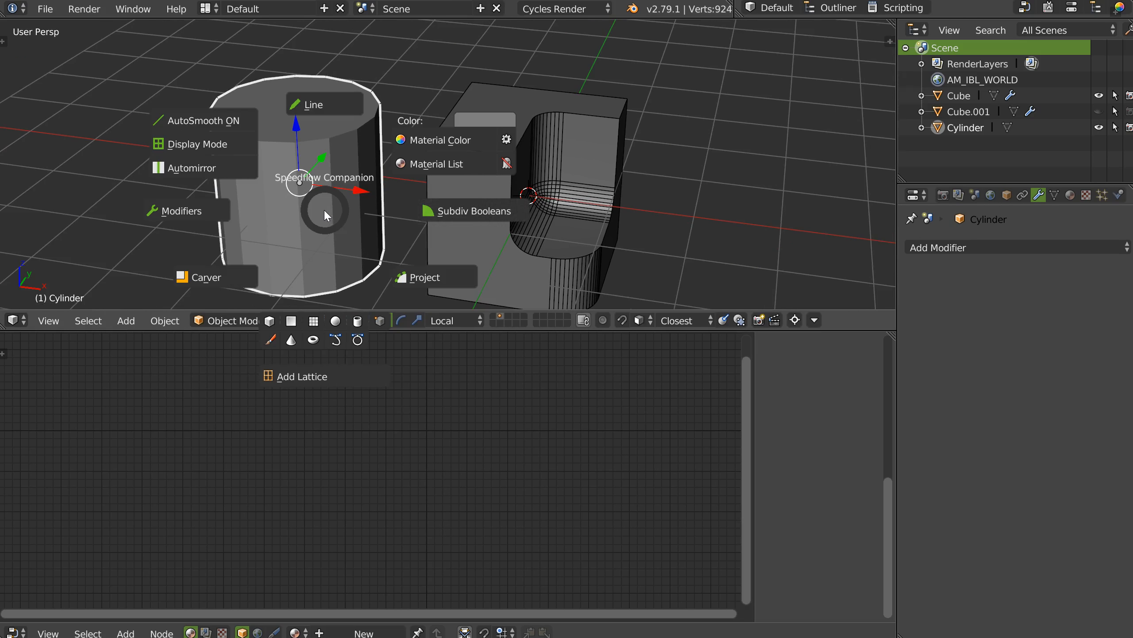
pyautogui.click(453, 209)
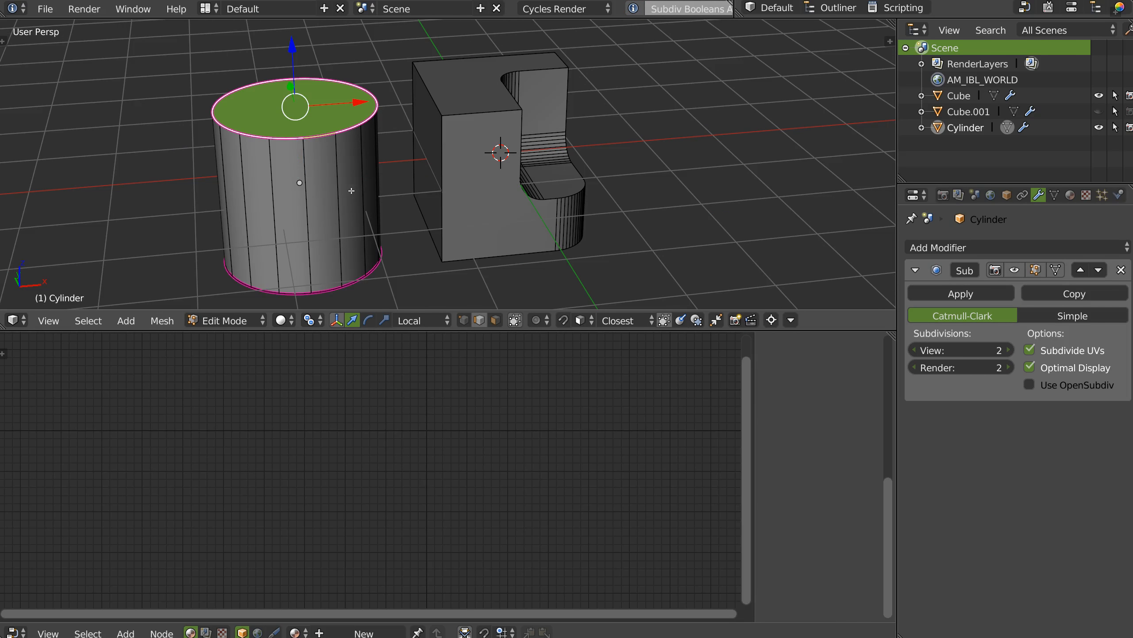
# Step: Bevel the outer edge of the Cylinder's selected top face into a wide chamfer and return to Object Mode
pyautogui.hotkey('ctrl', 'b')
pyautogui.click(340, 197)
pyautogui.moveTo(340, 196); pyautogui.dragTo(360, 197, button='middle')
pyautogui.press('Tab')
# Step: Add a Speedflow Bevel modifier to the Cylinder ahead of its Subsurf modifier
pyautogui.hotkey('shift', 'space')
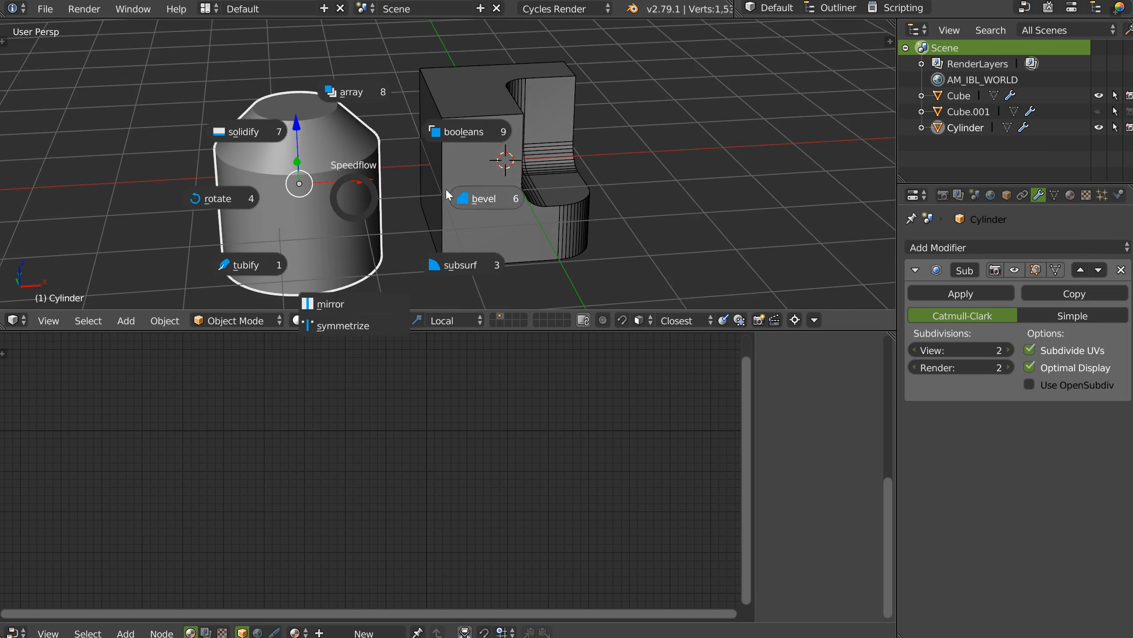
pyautogui.click(477, 194)
pyautogui.moveTo(487, 202); pyautogui.dragTo(487, 202, button='middle')
pyautogui.press('Escape')
# Step: Rotate the Cylinder onto its side around its local X and Y axes with Speedflow Rotate
pyautogui.hotkey('shift', 'space')
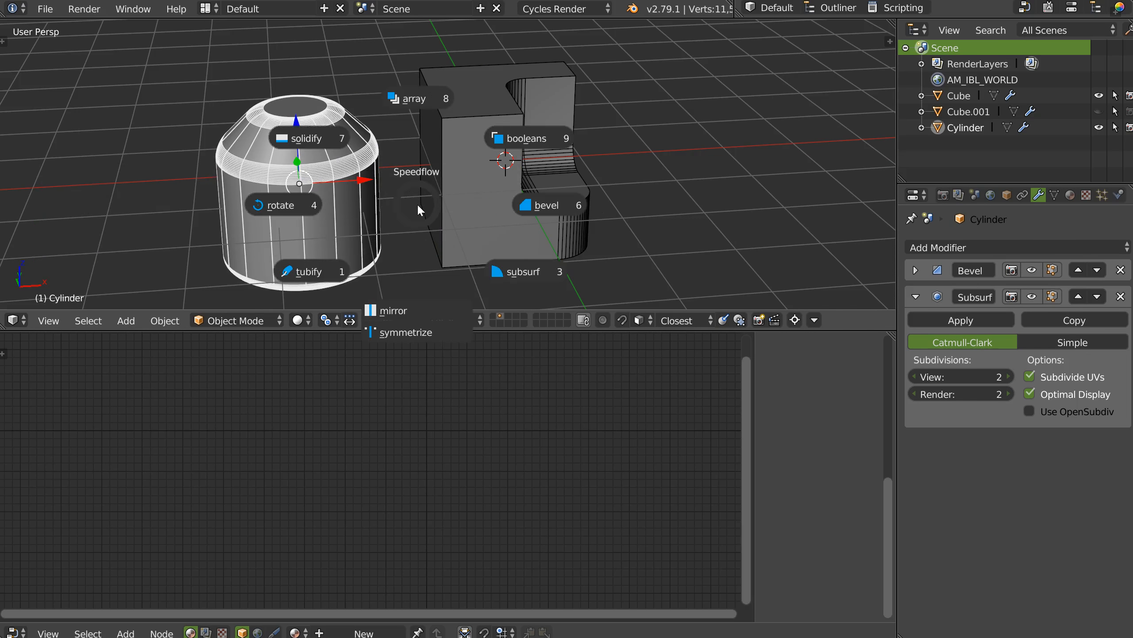
pyautogui.click(280, 126)
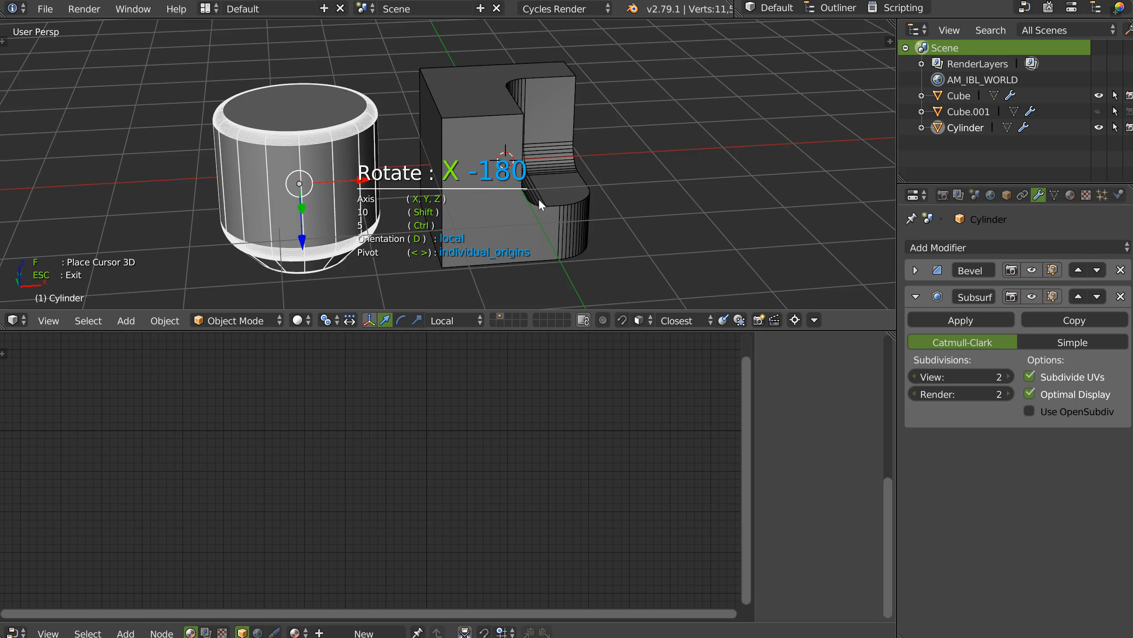
pyautogui.press('y')
pyautogui.click(478, 205)
pyautogui.press('y')
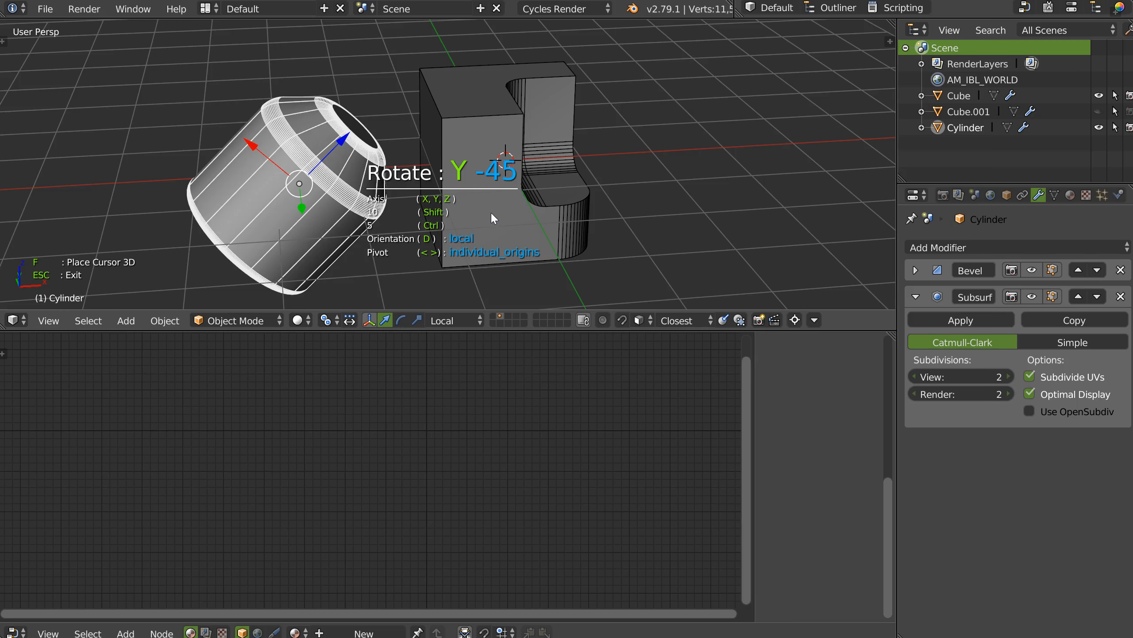
pyautogui.click(376, 199)
# Step: Scale down the Cylinder and move it into the Cube's vertical edge opposite the existing cutout
pyautogui.moveTo(376, 202); pyautogui.dragTo(422, 127, button='middle')
pyautogui.press('s')
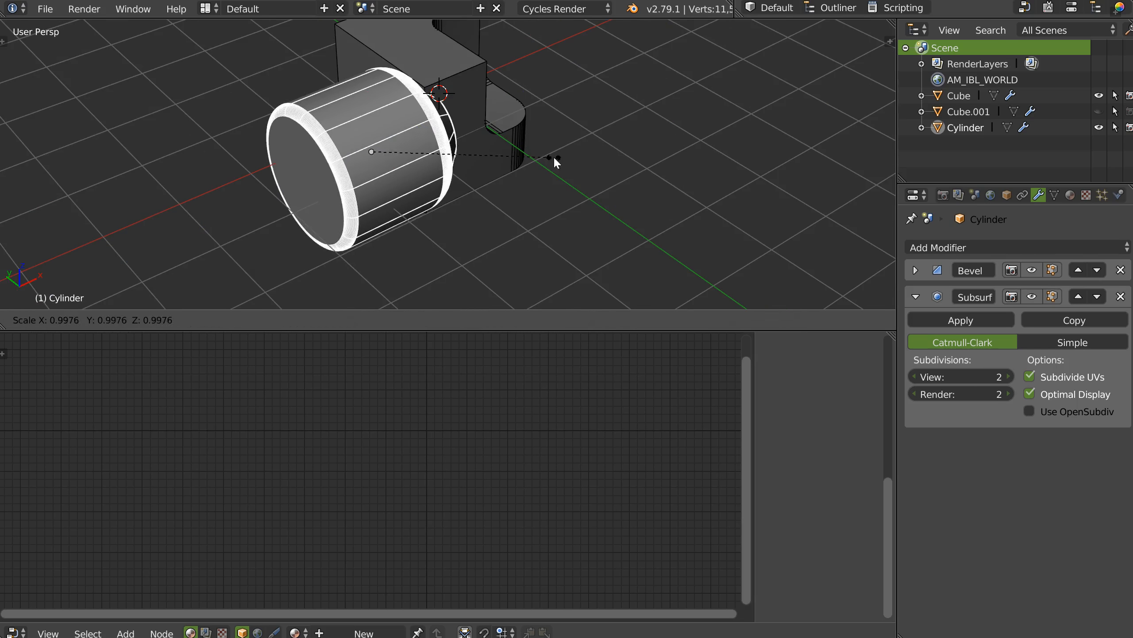
pyautogui.click(492, 161)
pyautogui.moveTo(427, 138); pyautogui.dragTo(452, 170)
# Step: Cut the Cylinder out of the Cube with a Speedflow difference boolean and hide the cutter
pyautogui.keyDown('shift'); pyautogui.rightClick(500, 168); pyautogui.keyUp('shift')
pyautogui.hotkey('alt', 's')
pyautogui.click(614, 114)
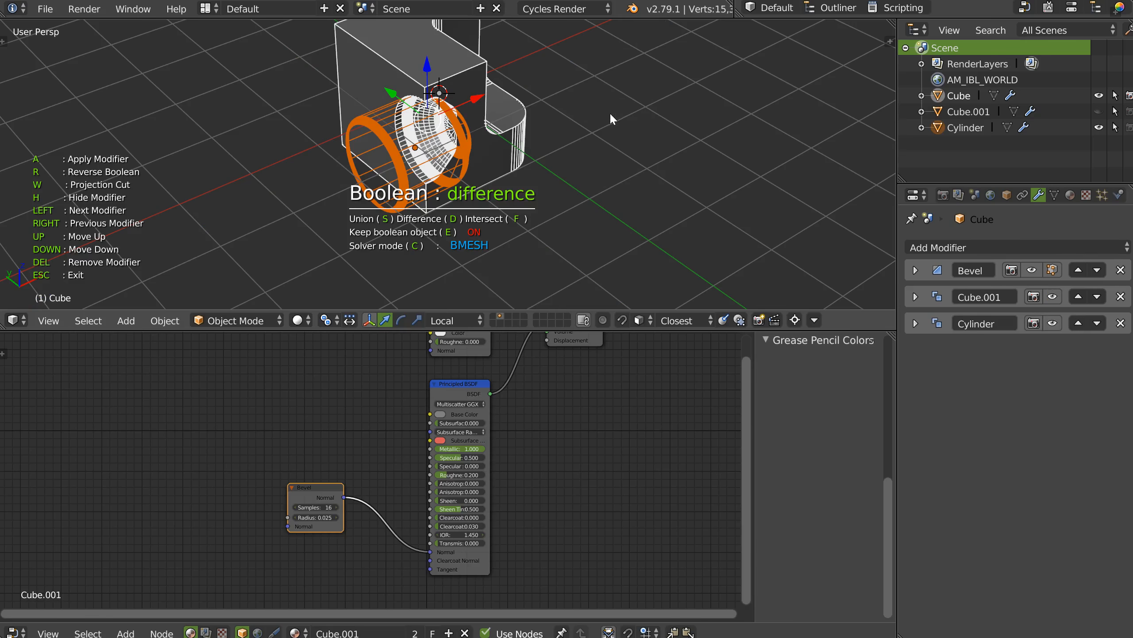
pyautogui.press('Escape')
pyautogui.press('h')
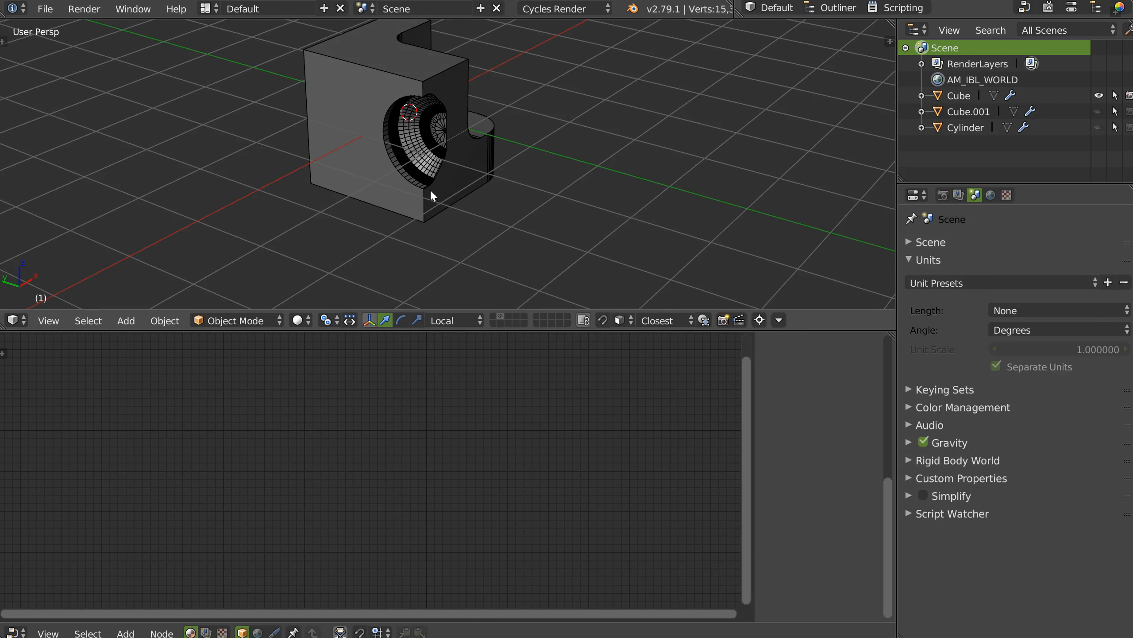
# Step: Select the Cube and inspect its cylindrical cutout closely in rendered shading
pyautogui.rightClick(430, 189)
pyautogui.press('KP_Decimal')
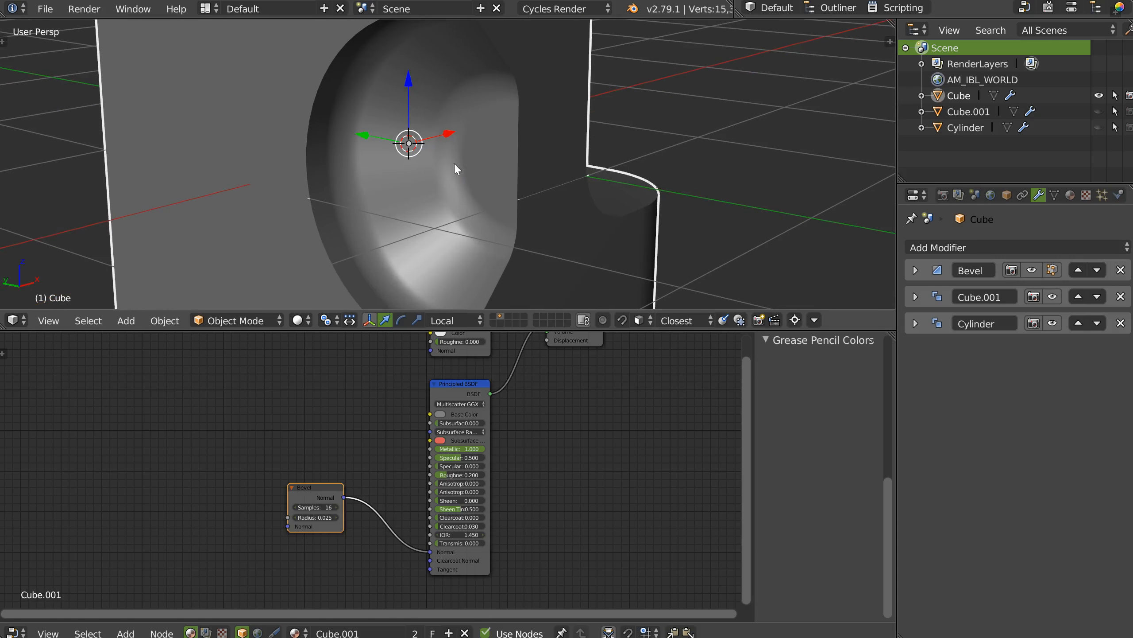
pyautogui.scroll(-4, 468, 234)
pyautogui.moveTo(447, 188); pyautogui.dragTo(441, 227, button='middle')
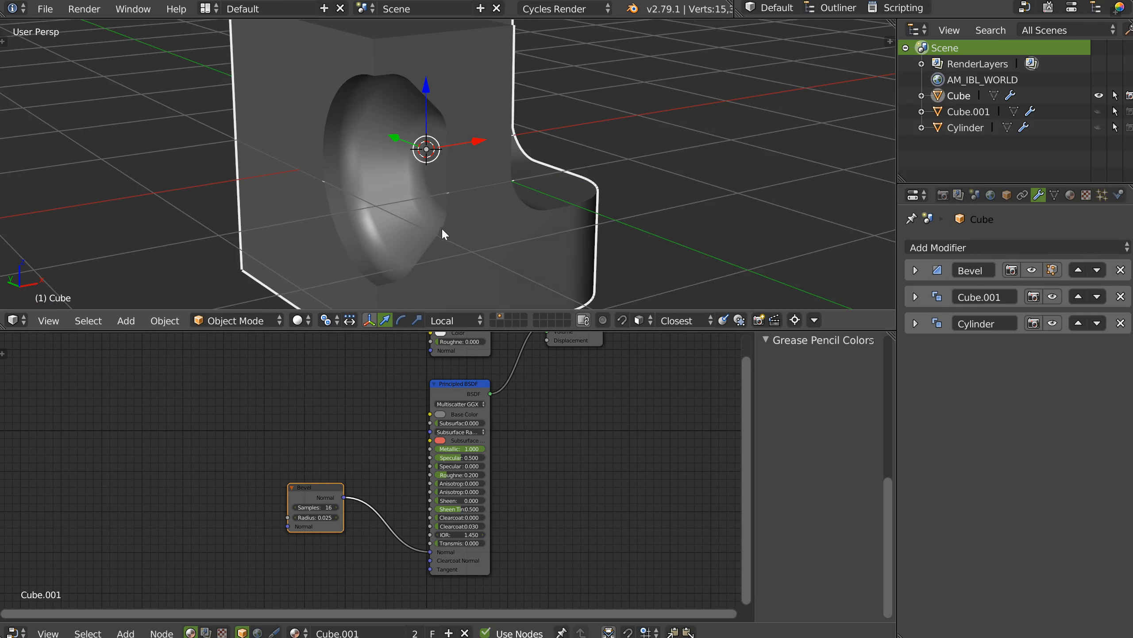
pyautogui.press('z')
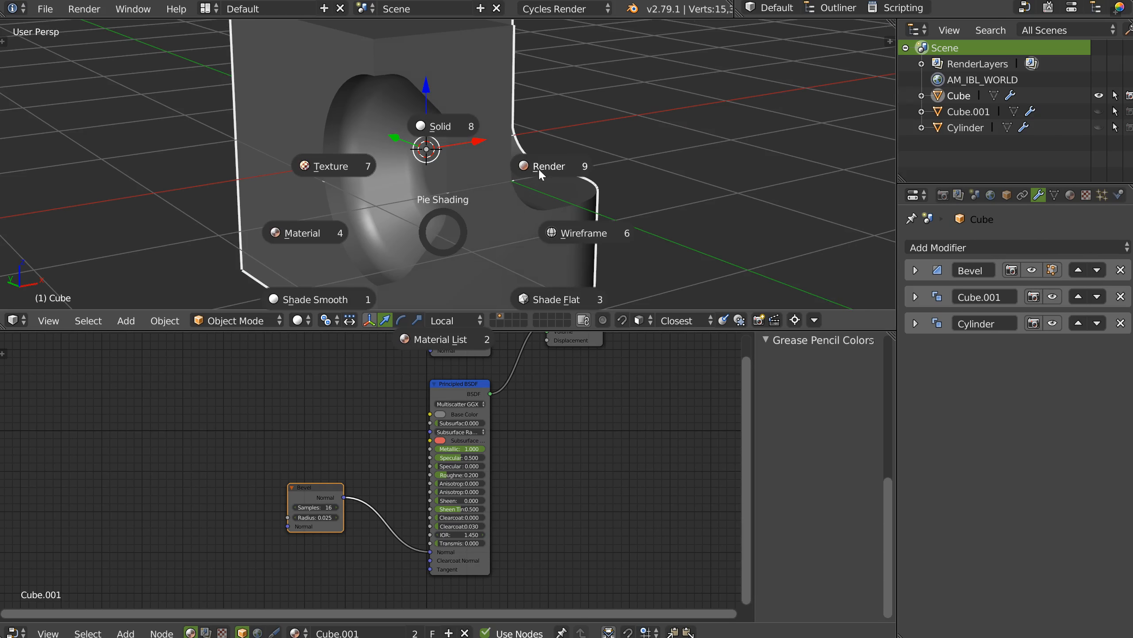
pyautogui.click(538, 169)
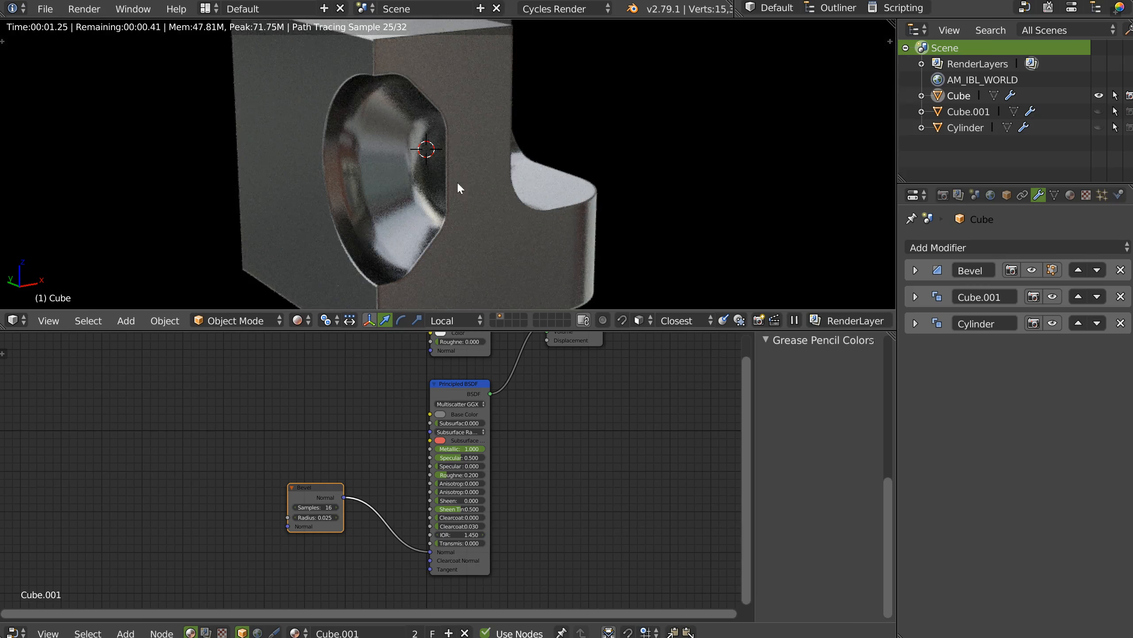
pyautogui.moveTo(459, 188); pyautogui.dragTo(494, 230, button='middle')
# Step: Return to solid shading and maximize the 3D view over the node editor
pyautogui.hotkey('shift', 'z')
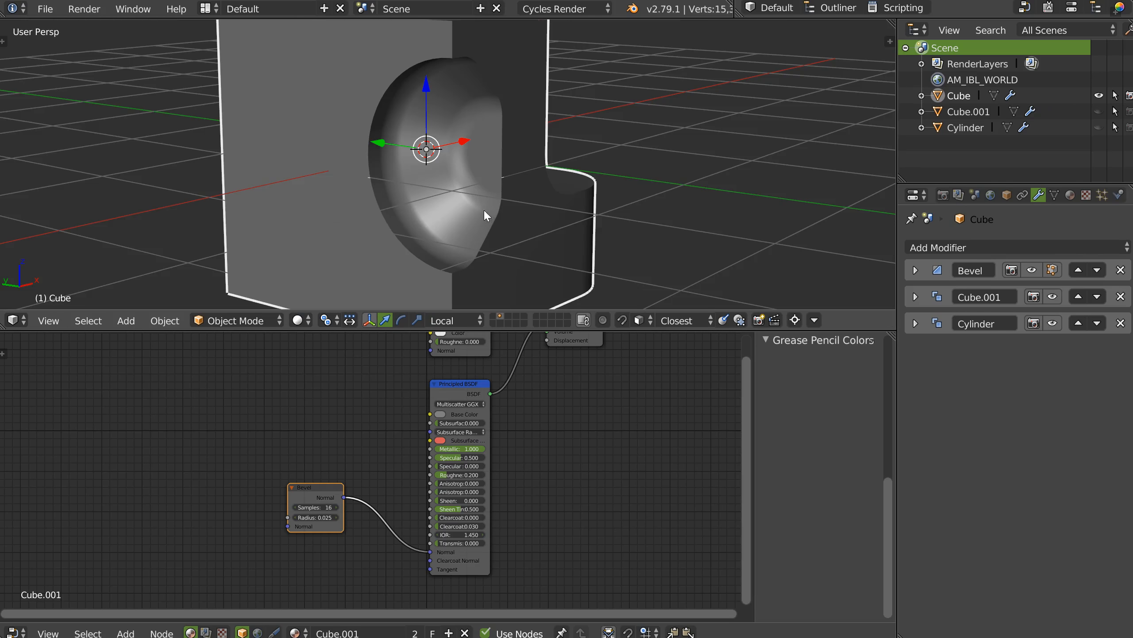
pyautogui.hotkey('shift', 'space')
pyautogui.moveTo(481, 329); pyautogui.dragTo(475, 304, button='middle')
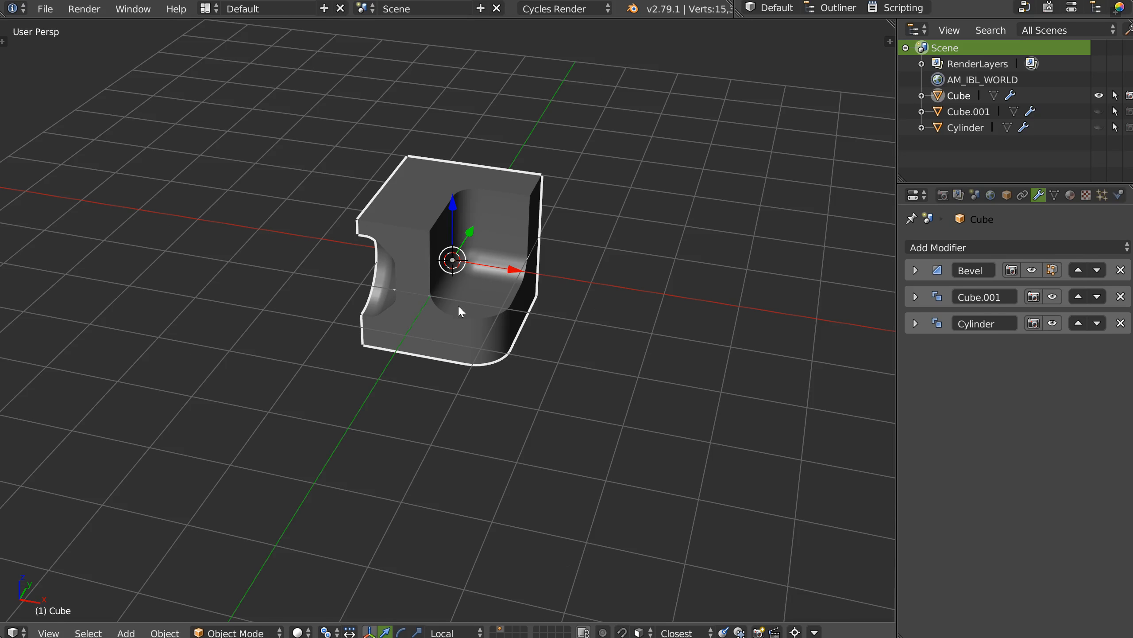
# Step: Delete the Cube and add a new cylinder in its place
pyautogui.press('Delete')
pyautogui.rightClick(456, 263)
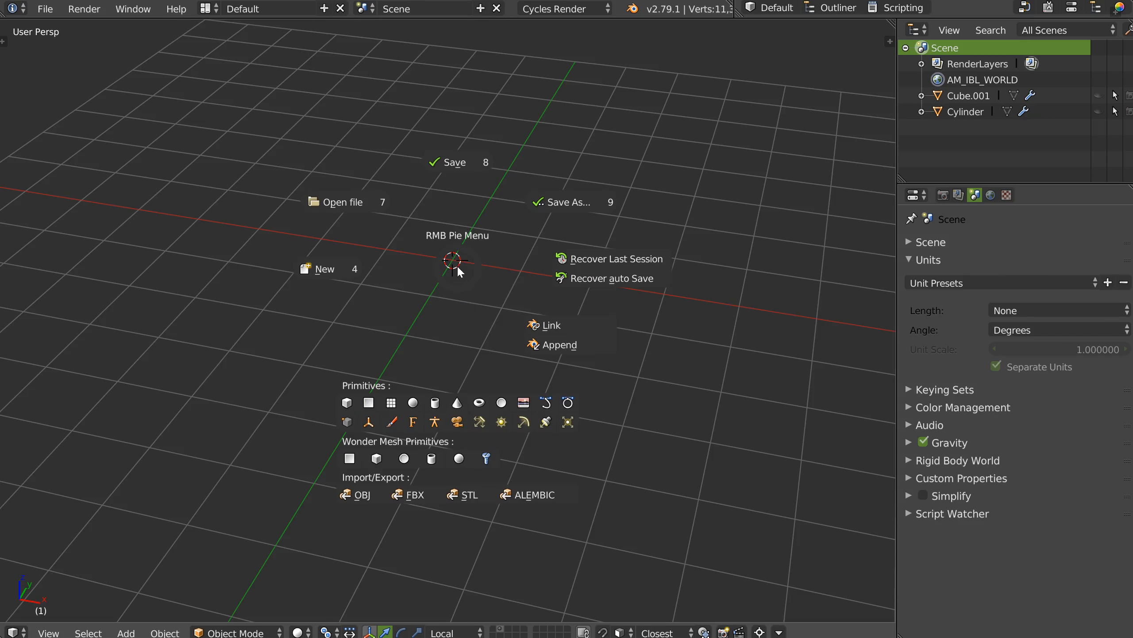
pyautogui.click(436, 403)
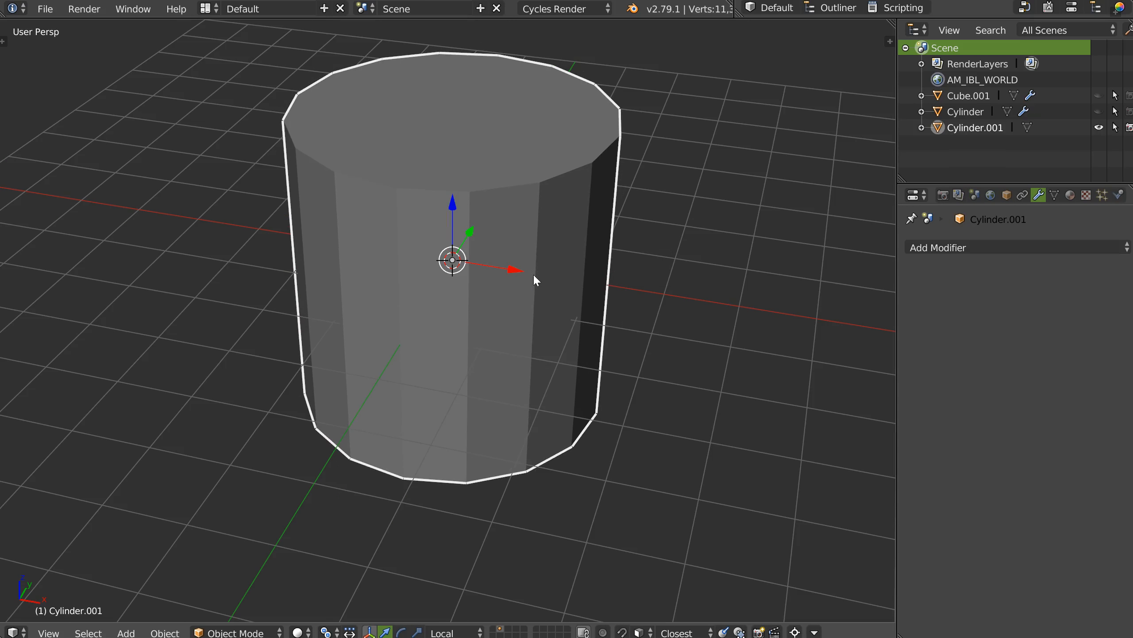
# Step: Set up the new cylinder with Speedflow Companion's Subdiv Booleans
pyautogui.press('space')
pyautogui.press('Escape')
pyautogui.hotkey('shift', 'space')
pyautogui.click(654, 284)
# Step: Select the new cylinder's bottom rim in Edit Mode and round it with a Speedflow Bevel modifier
pyautogui.press('Tab')
pyautogui.click(519, 216)
pyautogui.press('space')
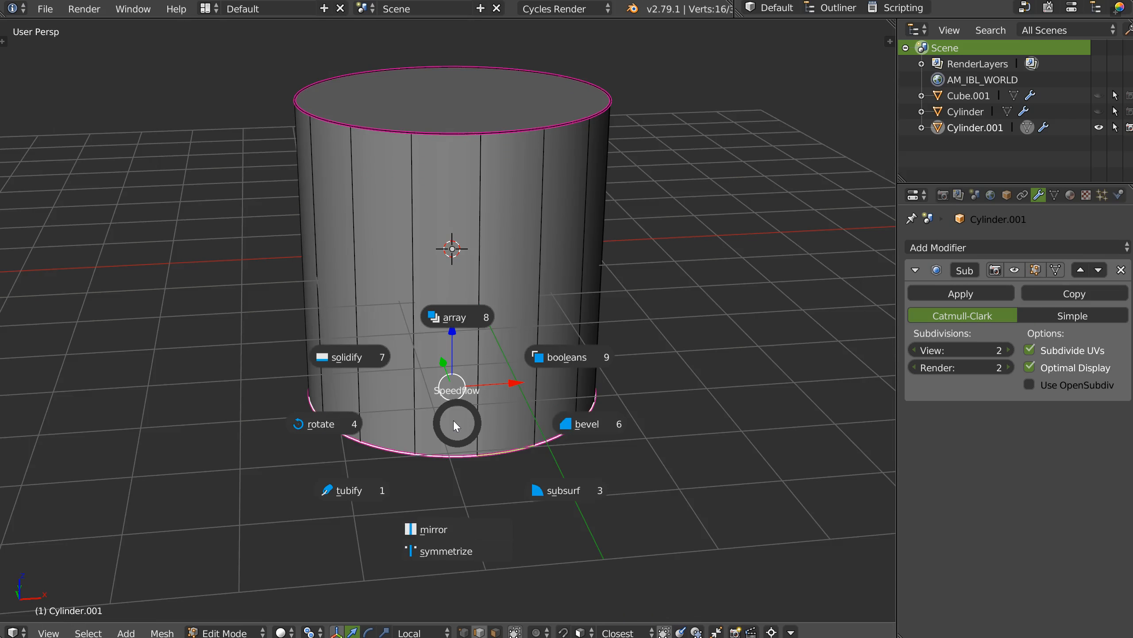
pyautogui.click(599, 424)
pyautogui.moveTo(634, 417); pyautogui.dragTo(513, 290, button='middle')
pyautogui.press('Escape')
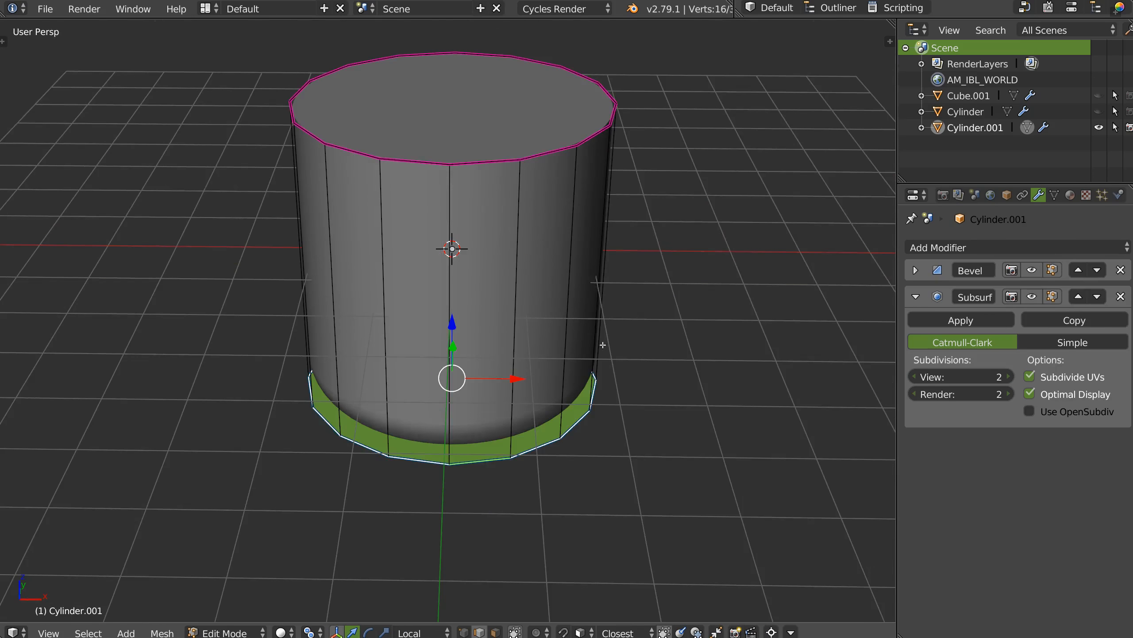
# Step: Select the cylinder's top face and inset it to form a smaller concentric face
pyautogui.rightClick(472, 191)
pyautogui.hotkey('alt', 'q')
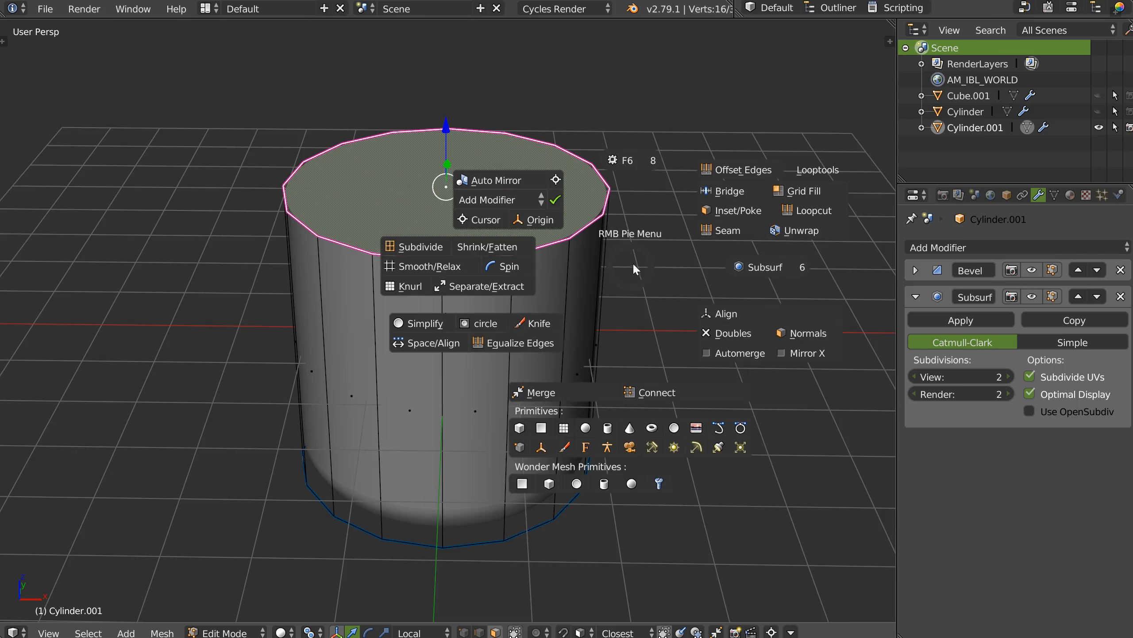
pyautogui.click(714, 217)
pyautogui.click(599, 230)
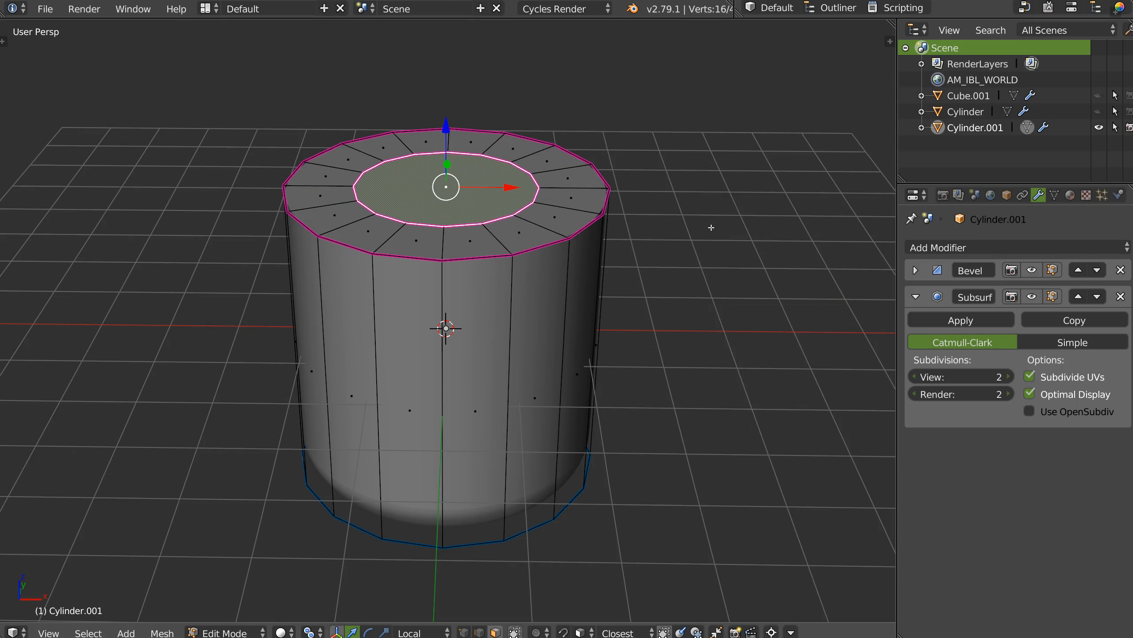
# Step: Sink the inner top face into the cylinder with a depth inset to form a round recess
pyautogui.hotkey('alt', 'q')
pyautogui.click(834, 188)
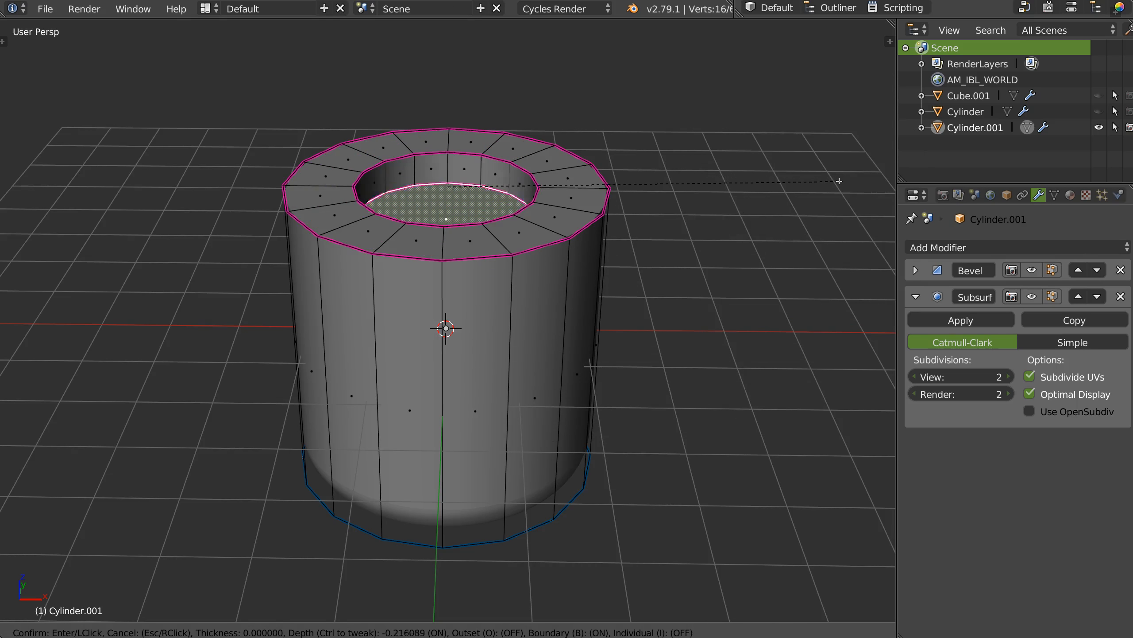
pyautogui.click(512, 220)
pyautogui.moveTo(512, 220); pyautogui.dragTo(512, 220, button='middle')
# Step: Round the edge of the recess floor with the Speedflow Bevel, using width 0.66 and 13 segments
pyautogui.hotkey('alt', 'q')
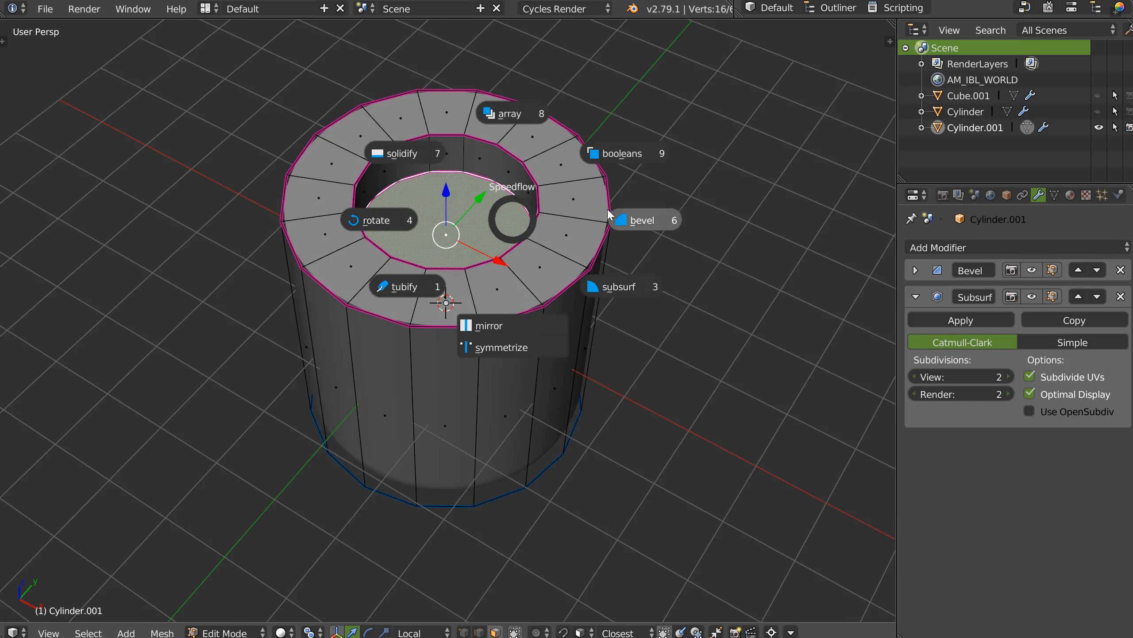
pyautogui.click(642, 218)
pyautogui.press('n')
pyautogui.moveTo(659, 216); pyautogui.dragTo(572, 234, button='middle')
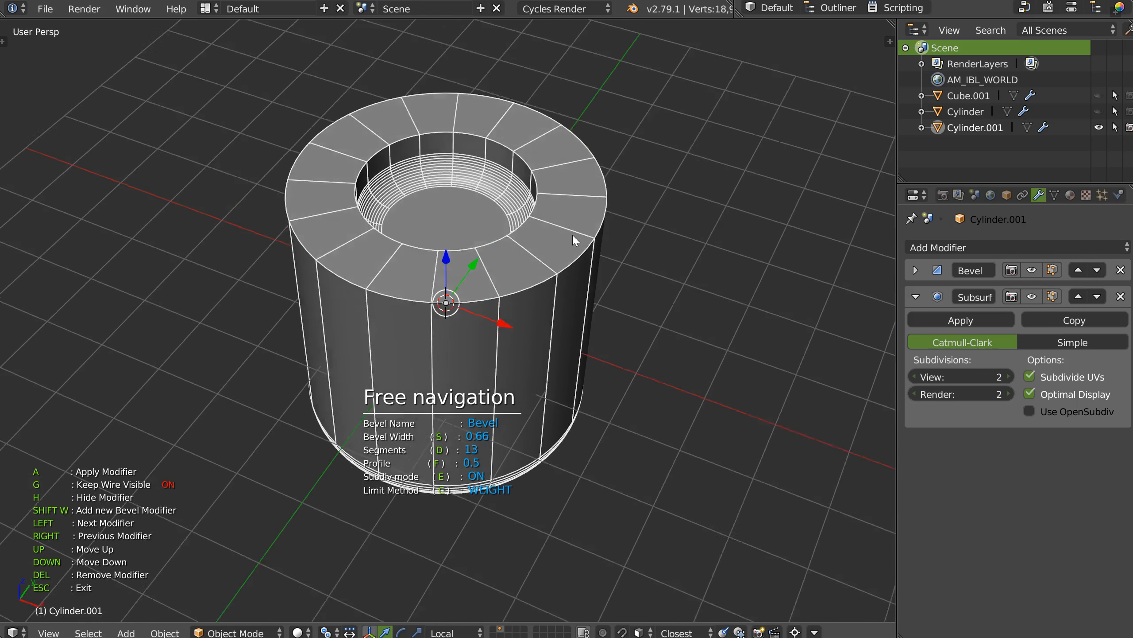
pyautogui.click(572, 234)
pyautogui.press('Tab')
# Step: Assign an existing material to the new cylinder from the material list
pyautogui.press('z')
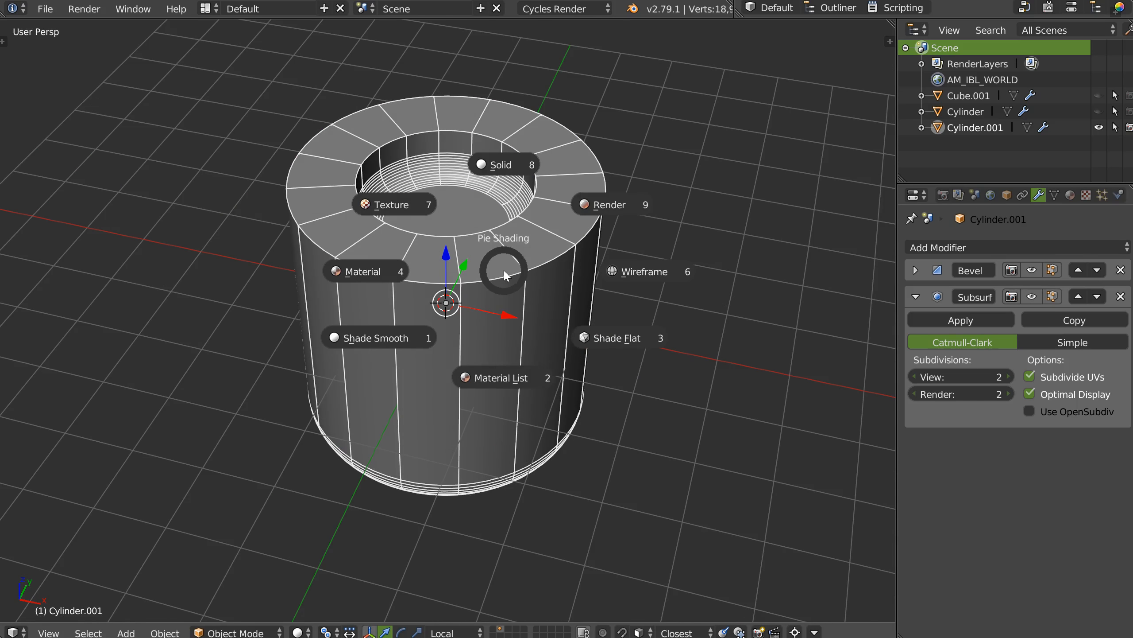
pyautogui.click(492, 379)
pyautogui.click(484, 422)
# Step: Examine the recessed cylinder from several angles in rendered shading and return to solid shading
pyautogui.press('z')
pyautogui.press('Escape')
pyautogui.press('z')
pyautogui.click(604, 218)
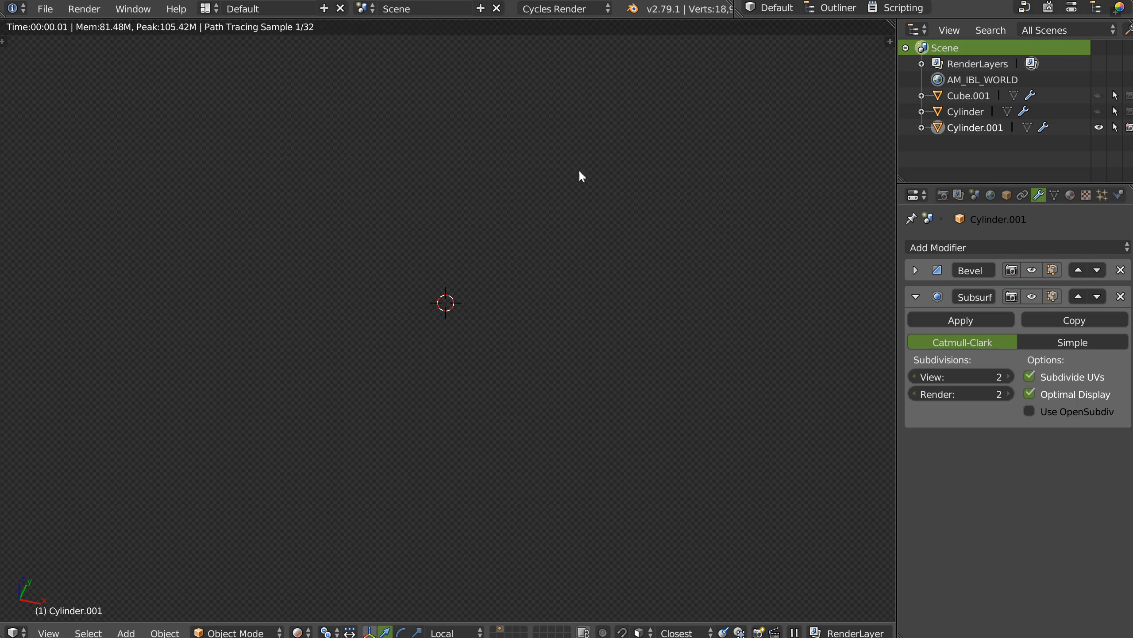
pyautogui.moveTo(561, 245); pyautogui.dragTo(489, 239, button='middle')
pyautogui.moveTo(635, 201); pyautogui.dragTo(513, 307, button='middle')
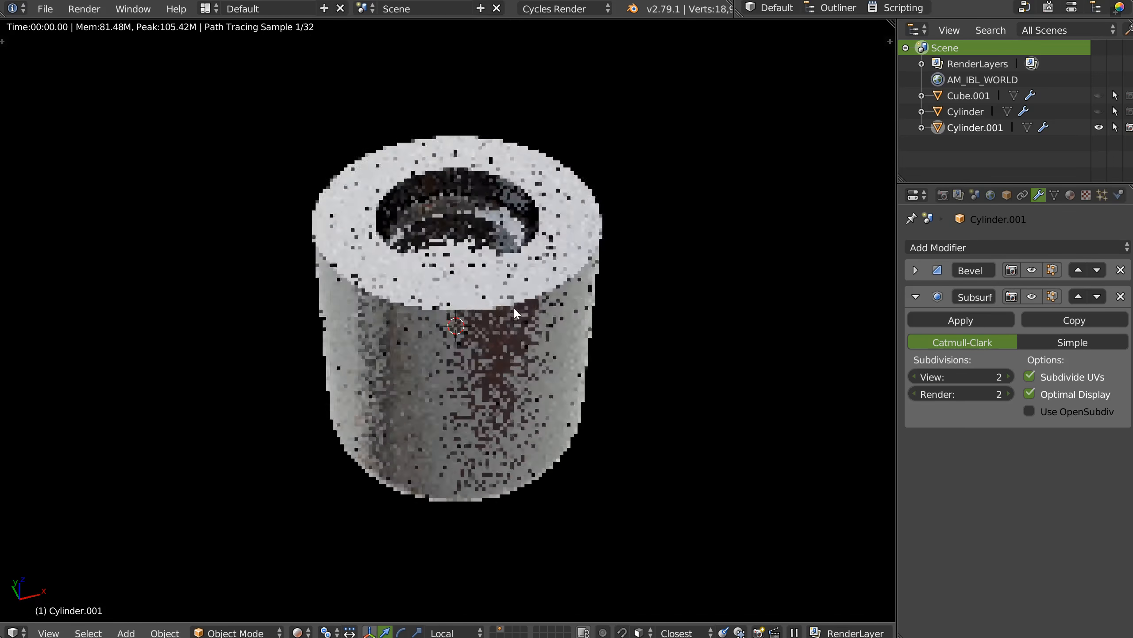
pyautogui.hotkey('shift', 'z')
# Step: Add a second Speedflow Bevel modifier to the cylinder after its Subsurf modifier
pyautogui.press('Tab')
pyautogui.scroll(3, 499, 264)
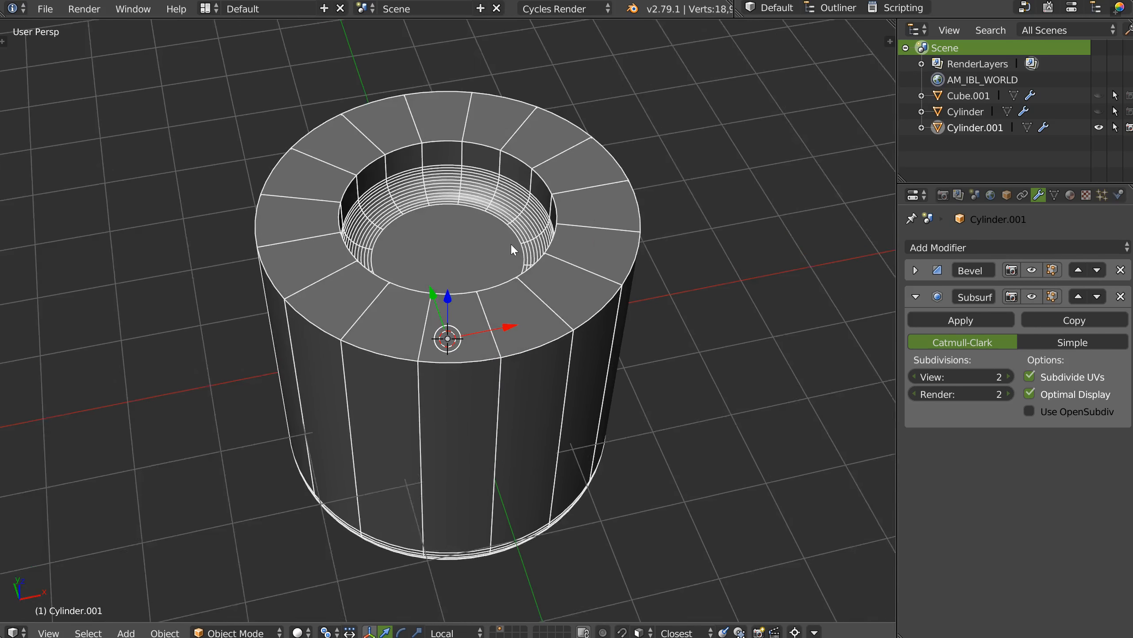
pyautogui.press('Tab')
pyautogui.hotkey('alt', 'q')
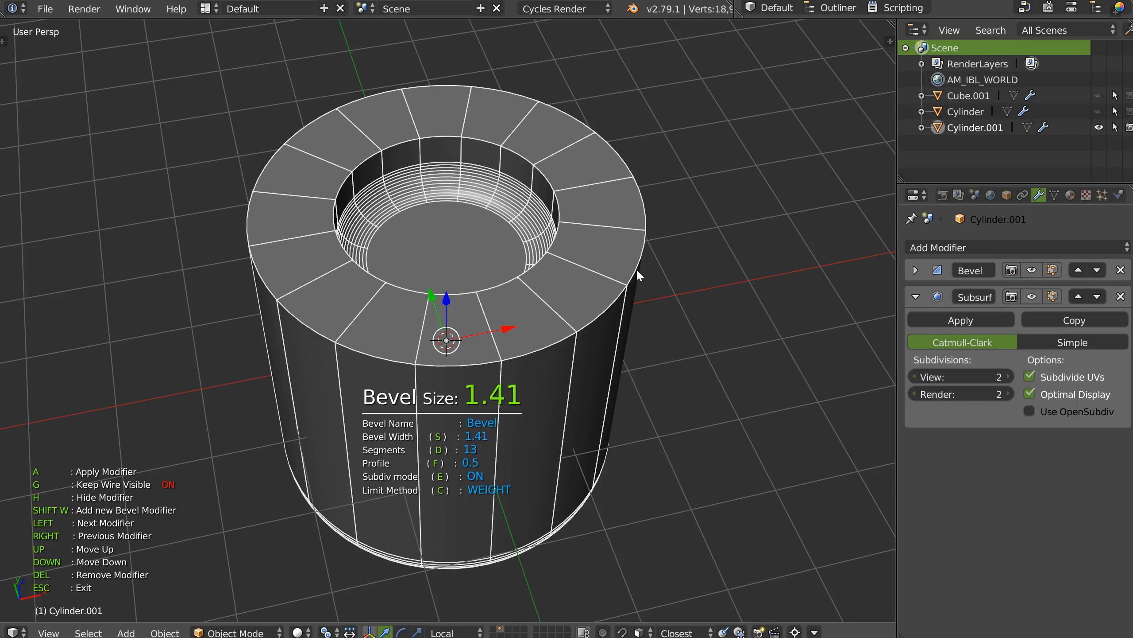
pyautogui.click(639, 272)
pyautogui.hotkey('shift', 'w')
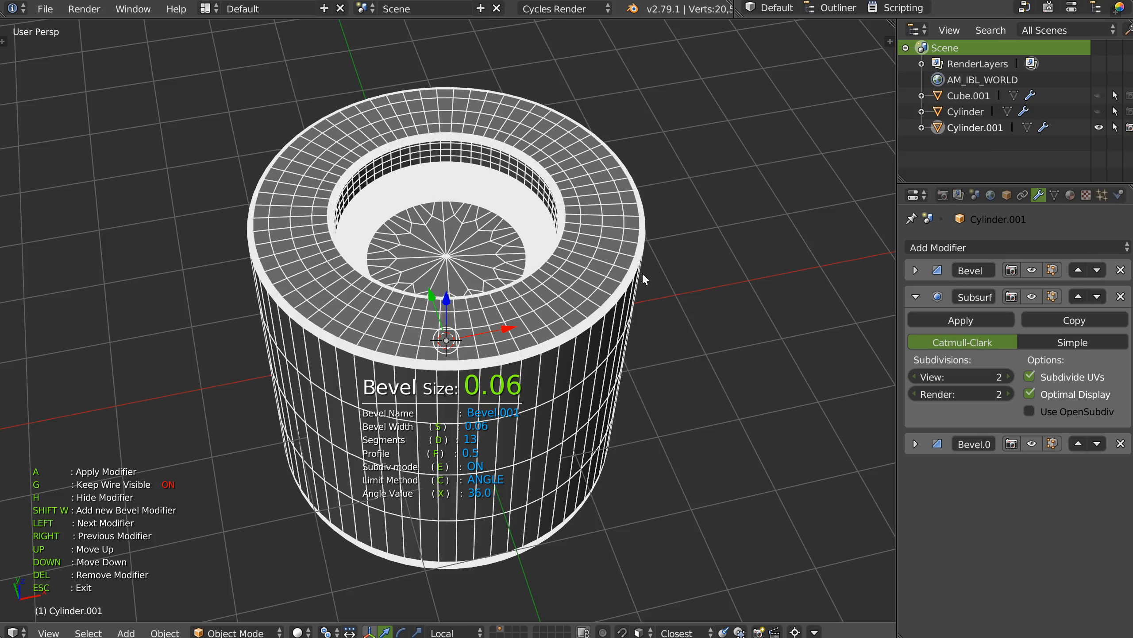
# Step: Set the second Bevel modifier to 1 segment at width 0.11 and leave Speedflow
pyautogui.press('d')
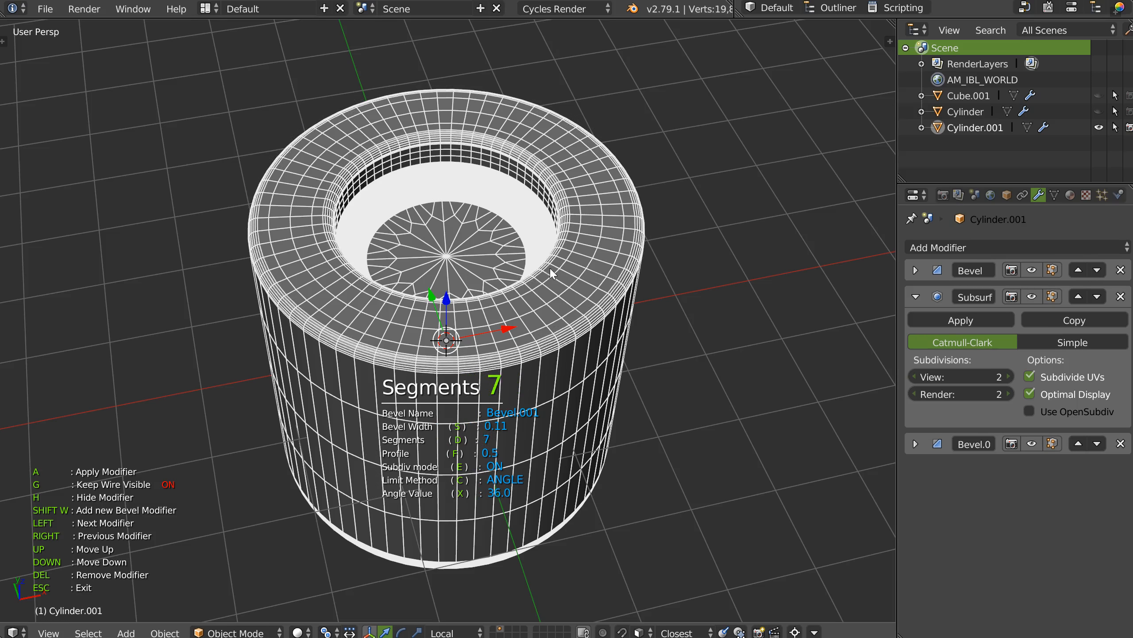
pyautogui.click(427, 268)
pyautogui.moveTo(526, 300); pyautogui.dragTo(549, 287, button='middle')
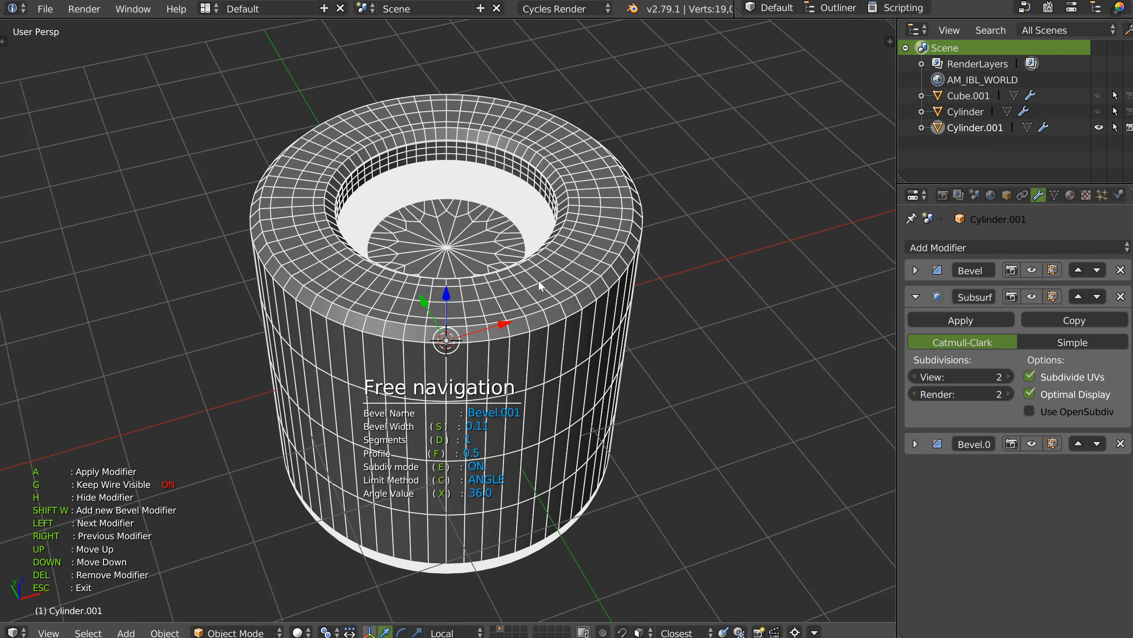
pyautogui.press('Escape')
# Step: Examine the chamfered cylinder in rendered shading
pyautogui.moveTo(498, 318)
pyautogui.mouseDown(button='middle')
pyautogui.moveTo(570, 252)
pyautogui.moveTo(542, 259)
pyautogui.moveTo(509, 305)
pyautogui.mouseUp(button='middle')
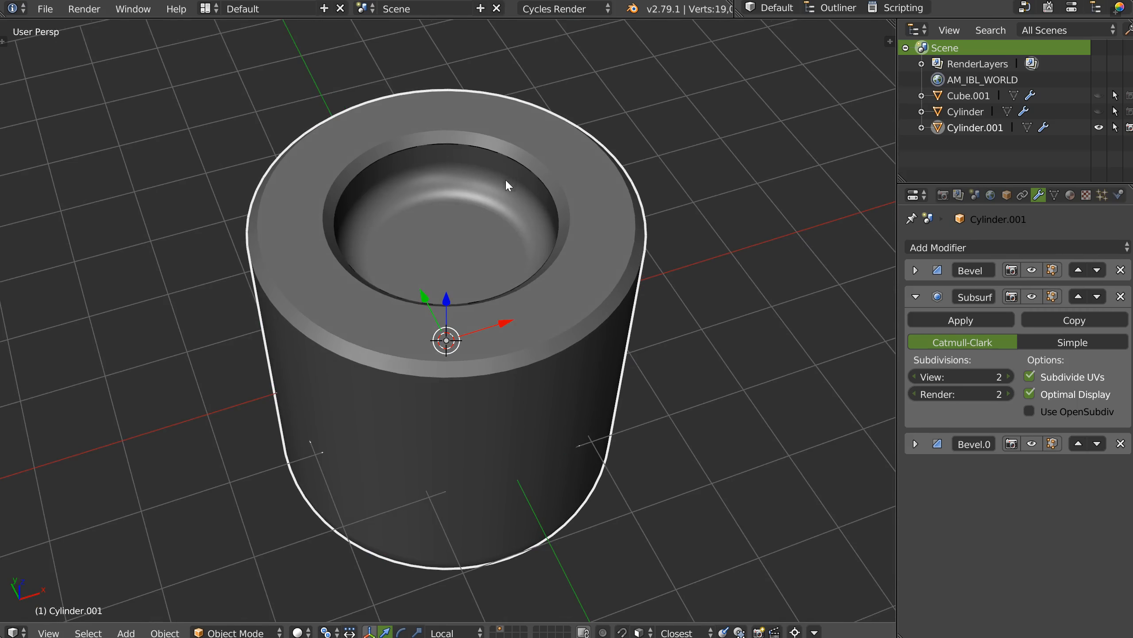
pyautogui.press('z')
pyautogui.click(610, 233)
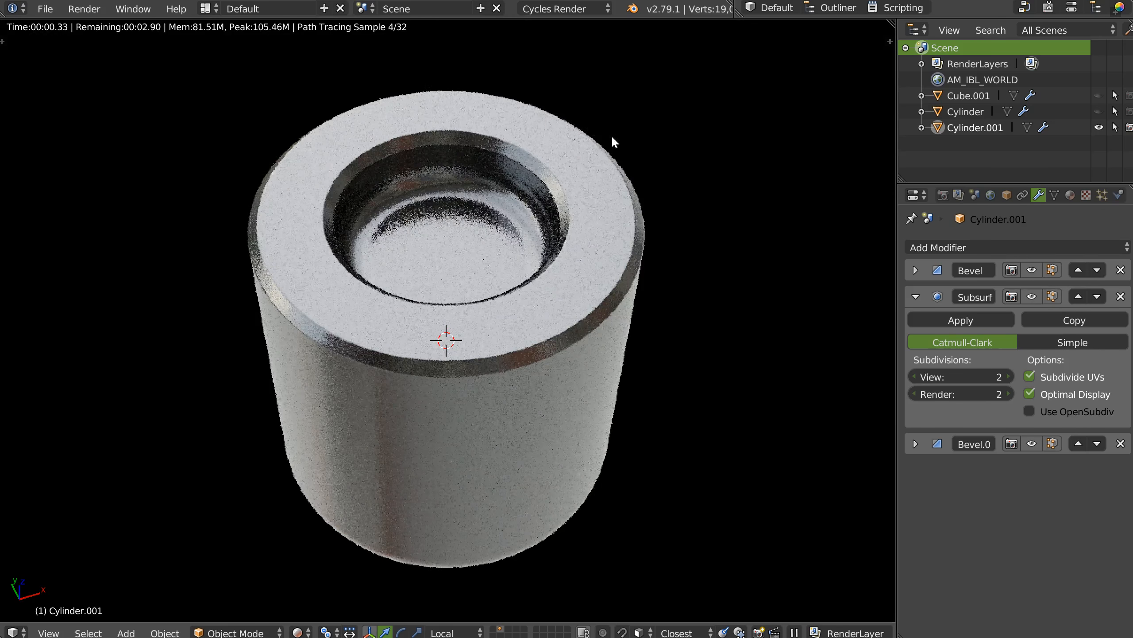
# Step: Inspect the cylinder's chamfered rims and recess close up in rendered shading and return to solid shading
pyautogui.scroll(6, 618, 209)
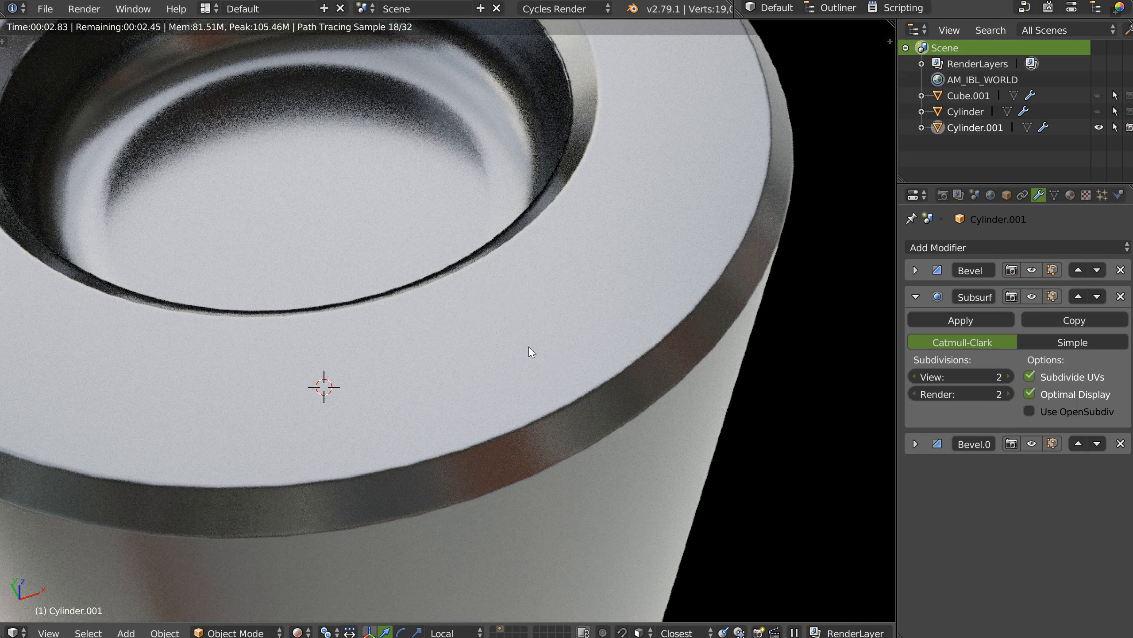
pyautogui.hotkey('ctrl', 'alt', 's')
pyautogui.click(264, 348)
pyautogui.hotkey('ctrl', 'alt', 's')
pyautogui.click(454, 302)
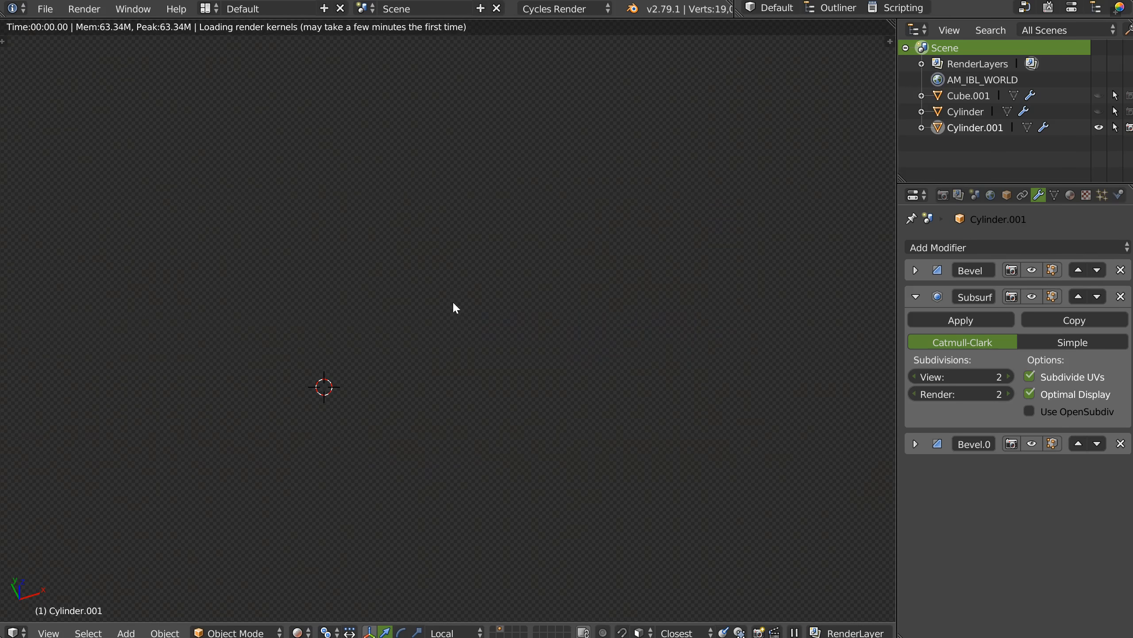
pyautogui.scroll(-4, 651, 286)
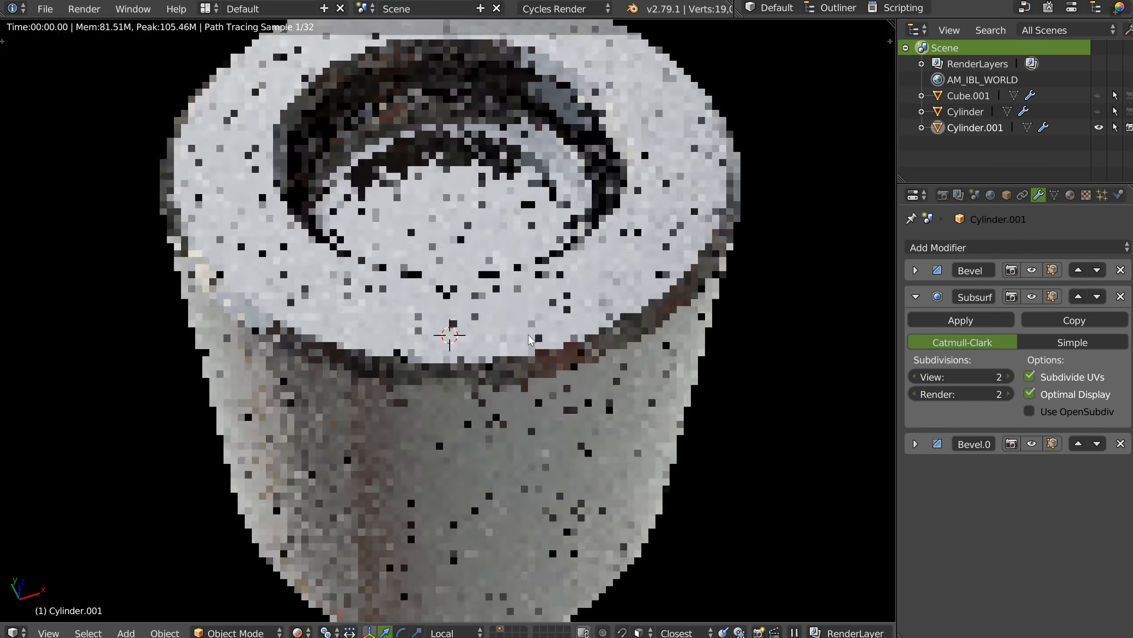
pyautogui.moveTo(501, 350); pyautogui.dragTo(529, 308, button='middle')
pyautogui.scroll(-3, 558, 242)
pyautogui.moveTo(559, 239); pyautogui.dragTo(456, 212, button='middle')
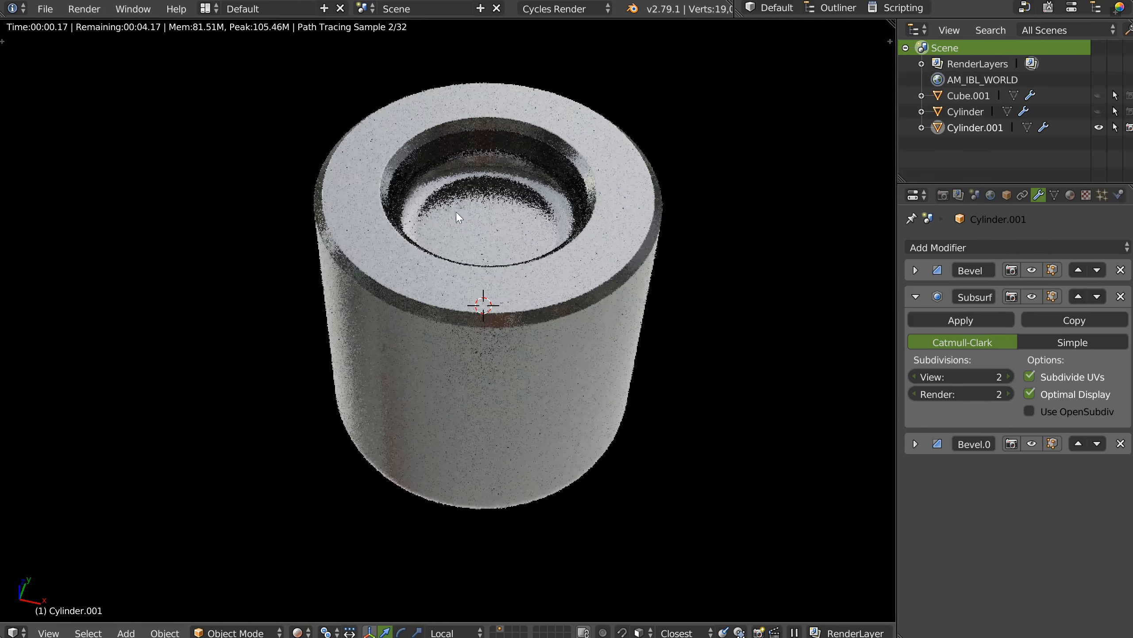
pyautogui.press('z')
pyautogui.click(481, 223)
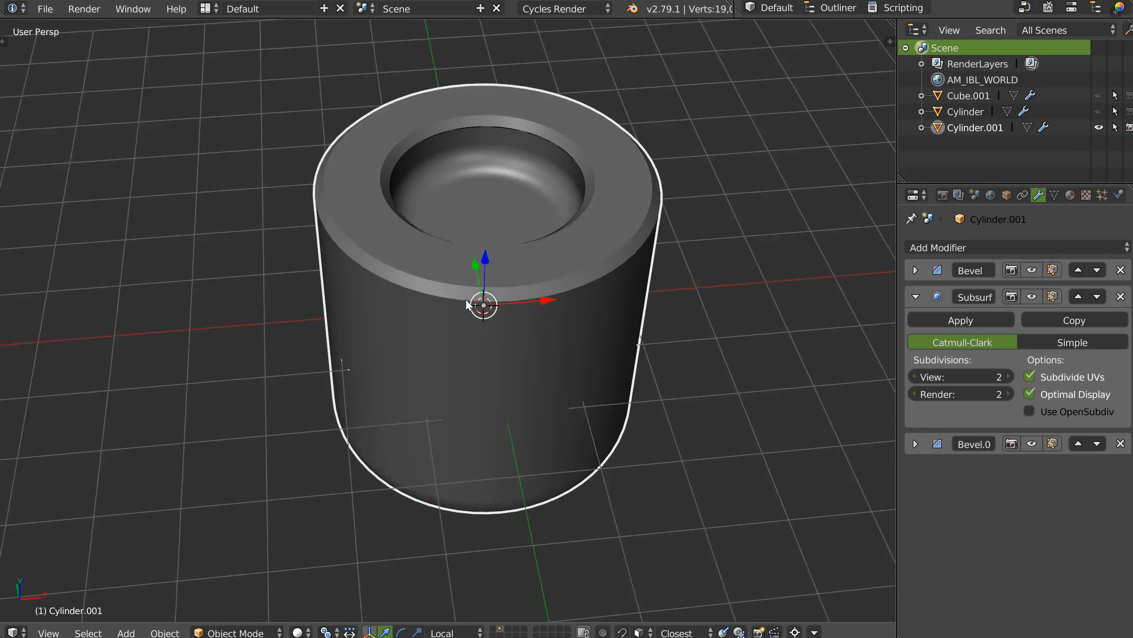
# Step: Add a cube, raise it to the cylinder's top, and scale it narrow along X and long along Y
pyautogui.rightClick(497, 280)
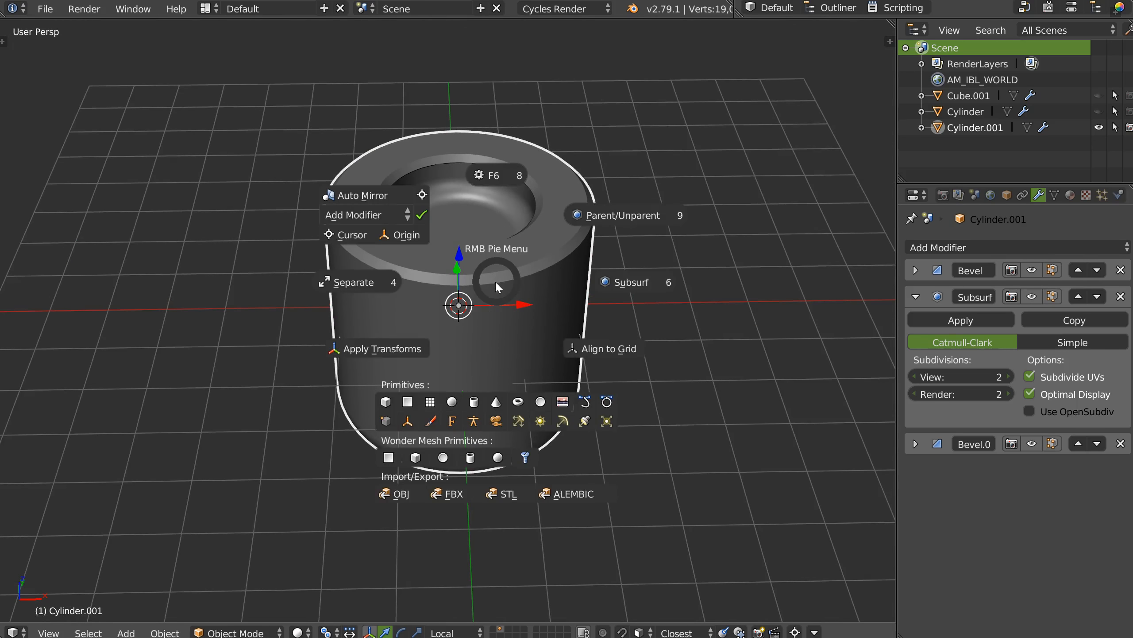
pyautogui.click(392, 395)
pyautogui.moveTo(457, 257); pyautogui.dragTo(459, 161)
pyautogui.press('s')
pyautogui.press('x')
pyautogui.click(597, 241)
pyautogui.moveTo(508, 255); pyautogui.dragTo(611, 263, button='middle')
pyautogui.press('s')
pyautogui.press('y')
pyautogui.click(853, 192)
pyautogui.moveTo(853, 192); pyautogui.dragTo(490, 214, button='middle')
# Step: Round the long box's lower lengthwise edges with a multi-segment Speedflow Bevel of width 0.25
pyautogui.press('Tab')
pyautogui.click(489, 216)
pyautogui.click(526, 237)
pyautogui.press('space')
pyautogui.click(676, 278)
pyautogui.click(694, 282)
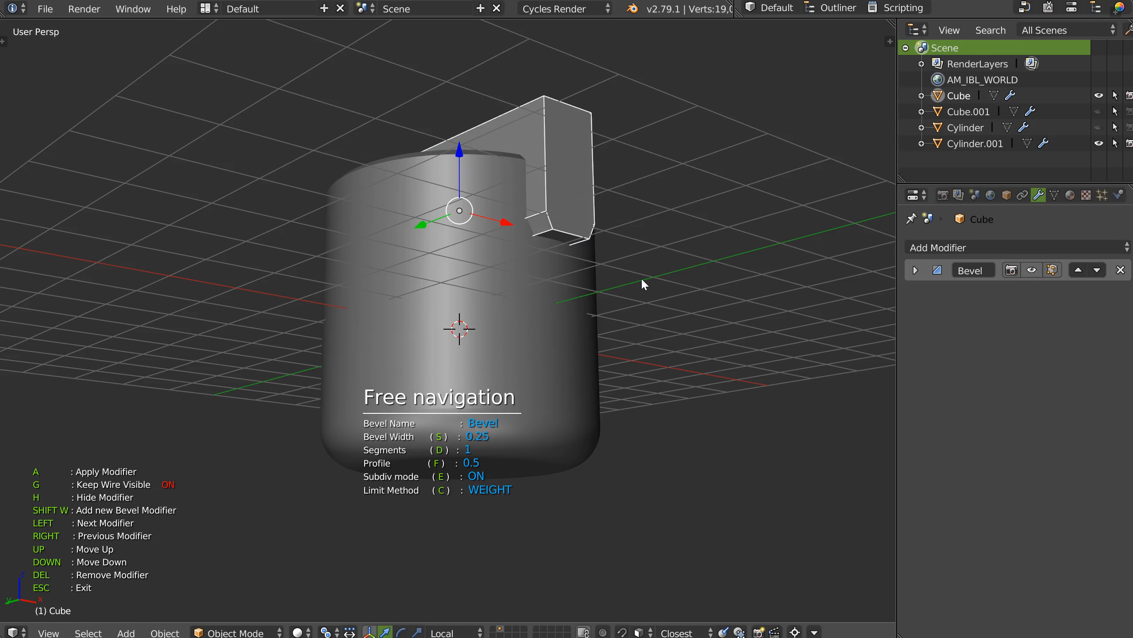
pyautogui.press('d')
pyautogui.click(835, 290)
pyautogui.moveTo(838, 286); pyautogui.dragTo(596, 320, button='middle')
pyautogui.press('Escape')
# Step: Subtract the rounded box from the cylinder with a Speedflow Boolean difference
pyautogui.rightClick(563, 296)
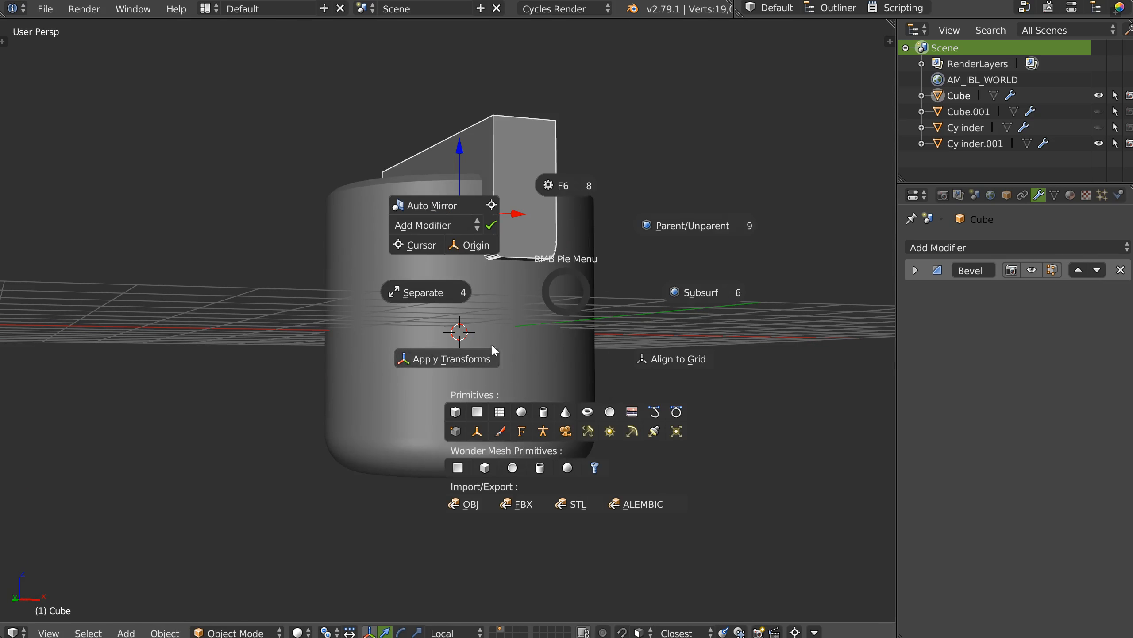
pyautogui.moveTo(448, 367); pyautogui.dragTo(545, 310, button='middle')
pyautogui.keyDown('shift'); pyautogui.rightClick(452, 346); pyautogui.keyUp('shift')
pyautogui.rightClick(452, 346)
pyautogui.click(563, 282)
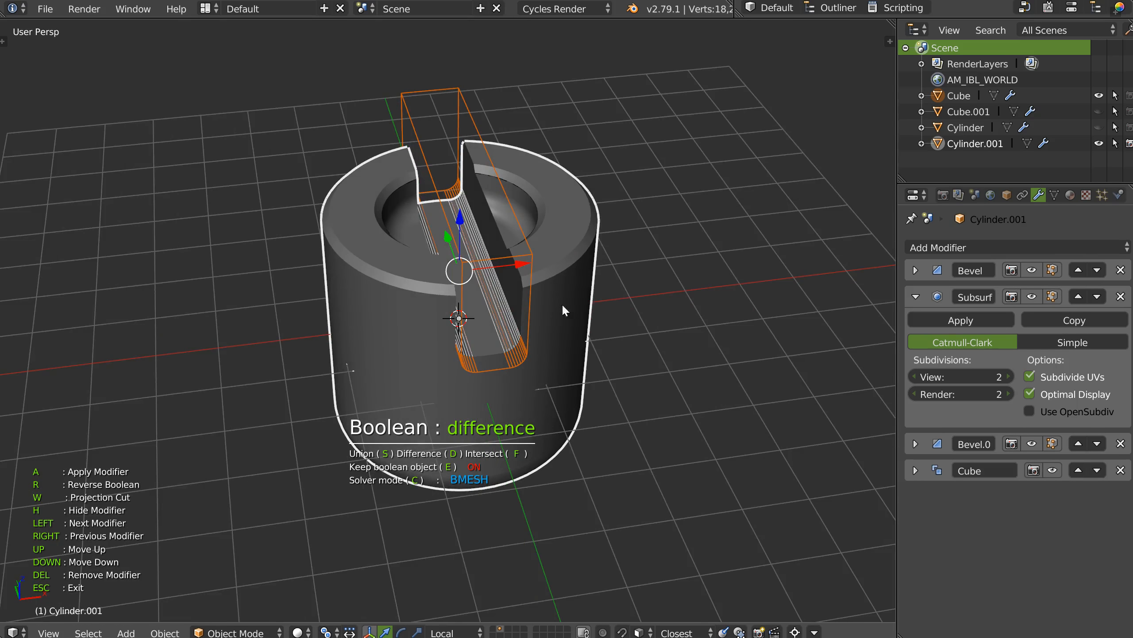
pyautogui.moveTo(667, 305)
pyautogui.mouseDown(button='middle')
pyautogui.moveTo(625, 298)
pyautogui.moveTo(671, 250)
pyautogui.moveTo(643, 235)
pyautogui.moveTo(658, 298)
pyautogui.mouseUp(button='middle')
pyautogui.press('Escape')
# Step: Duplicate the cutting box, rotate the copy about Z to cross the first slot at right angles, and raise it
pyautogui.press('q')
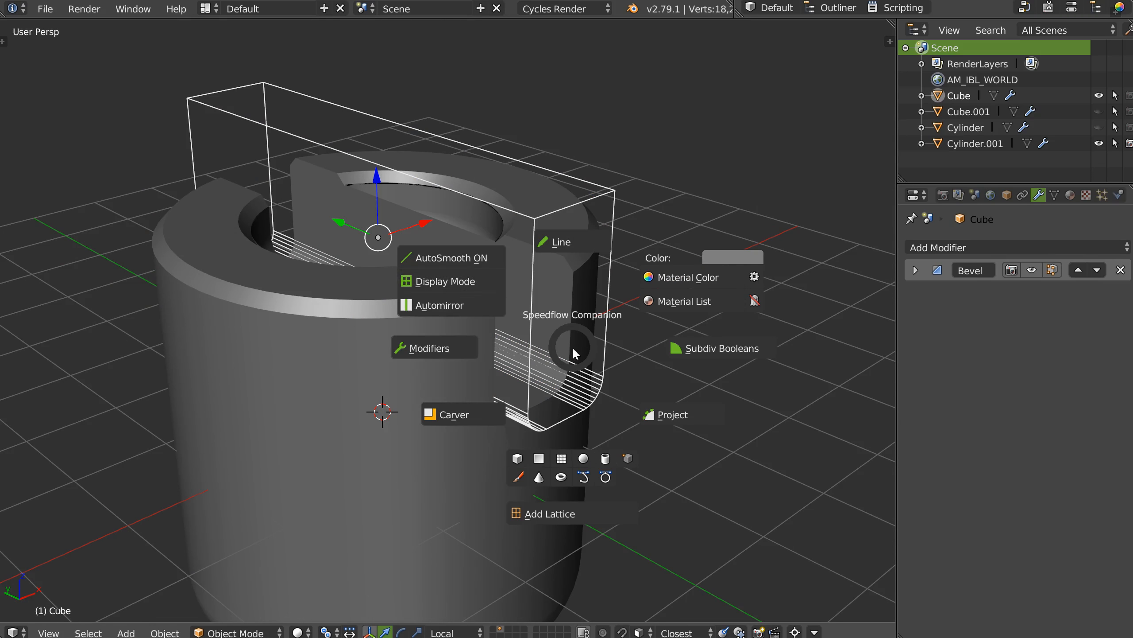
pyautogui.click(477, 268)
pyautogui.moveTo(486, 262); pyautogui.dragTo(495, 311, button='middle')
pyautogui.hotkey('shift', 'd')
pyautogui.rightClick(558, 294)
pyautogui.hotkey('alt', 's')
pyautogui.click(420, 299)
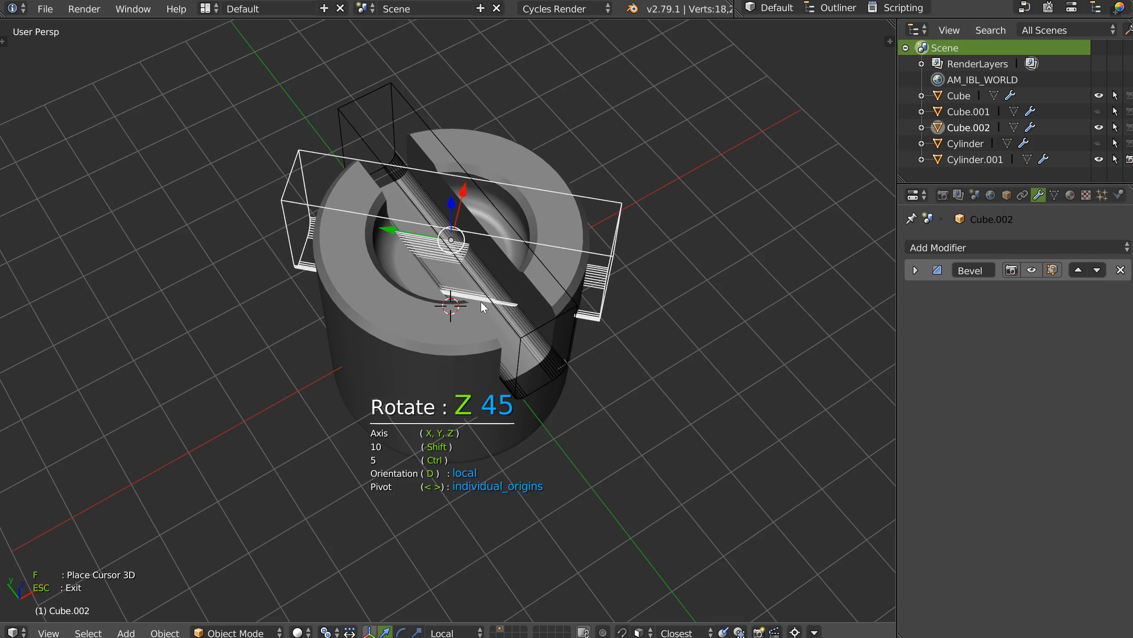
pyautogui.scroll(1, 552, 296)
pyautogui.click(558, 296)
pyautogui.moveTo(557, 296); pyautogui.dragTo(456, 178, button='middle')
pyautogui.moveTo(456, 178); pyautogui.dragTo(448, 136)
# Step: Subtract the second box from the cylinder with a Speedflow Boolean difference using the Carve solver
pyautogui.keyDown('shift'); pyautogui.rightClick(582, 318); pyautogui.keyUp('shift')
pyautogui.hotkey('alt', 's')
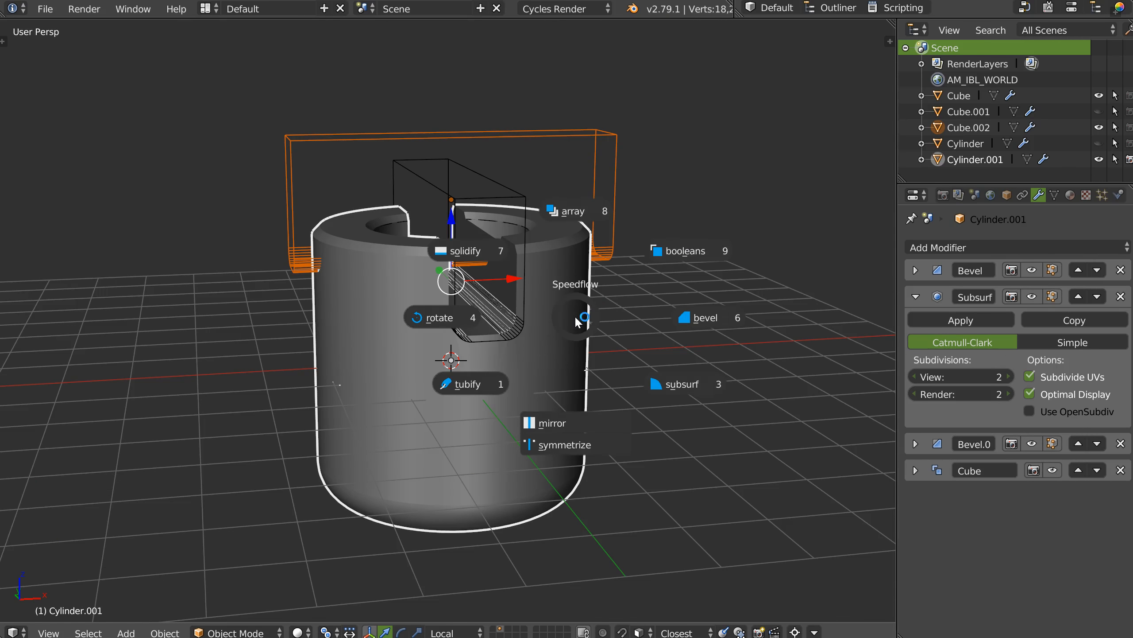
pyautogui.click(686, 255)
pyautogui.moveTo(685, 257); pyautogui.dragTo(452, 315, button='middle')
pyautogui.scroll(4, 552, 254)
pyautogui.press('c')
pyautogui.press('Escape')
# Step: Try moving the second cutting box to test its live Boolean, and hide both cutting boxes
pyautogui.rightClick(361, 354)
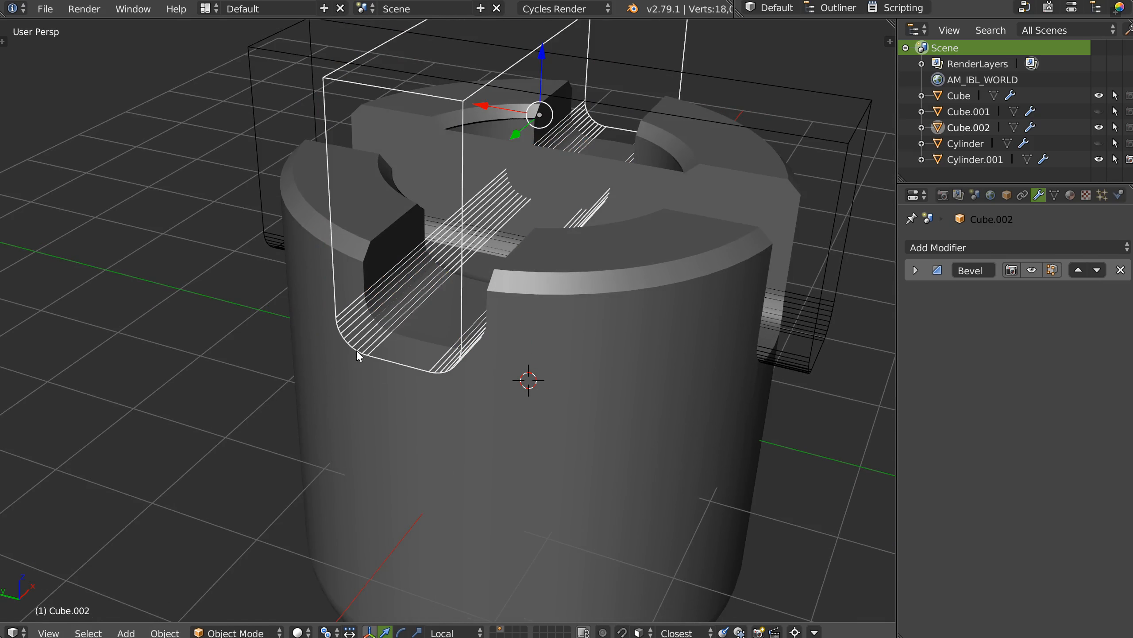
pyautogui.press('g')
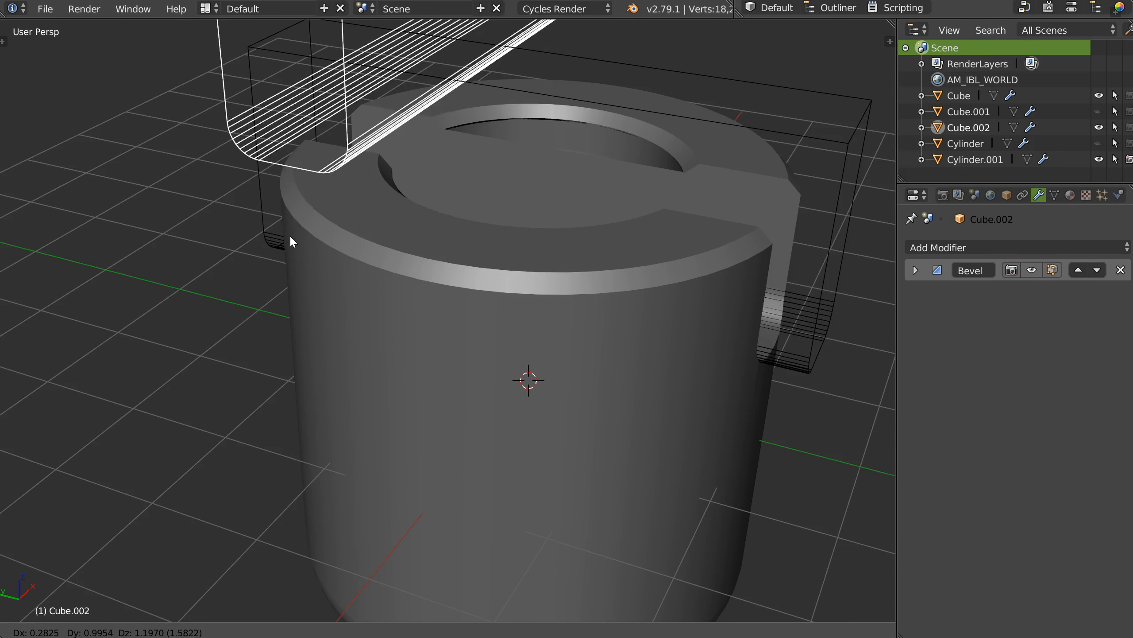
pyautogui.click(408, 274)
pyautogui.press('h')
pyautogui.rightClick(277, 245)
pyautogui.press('h')
pyautogui.moveTo(399, 269); pyautogui.dragTo(456, 295, button='middle')
pyautogui.scroll(5, 435, 244)
pyautogui.scroll(-5, 425, 223)
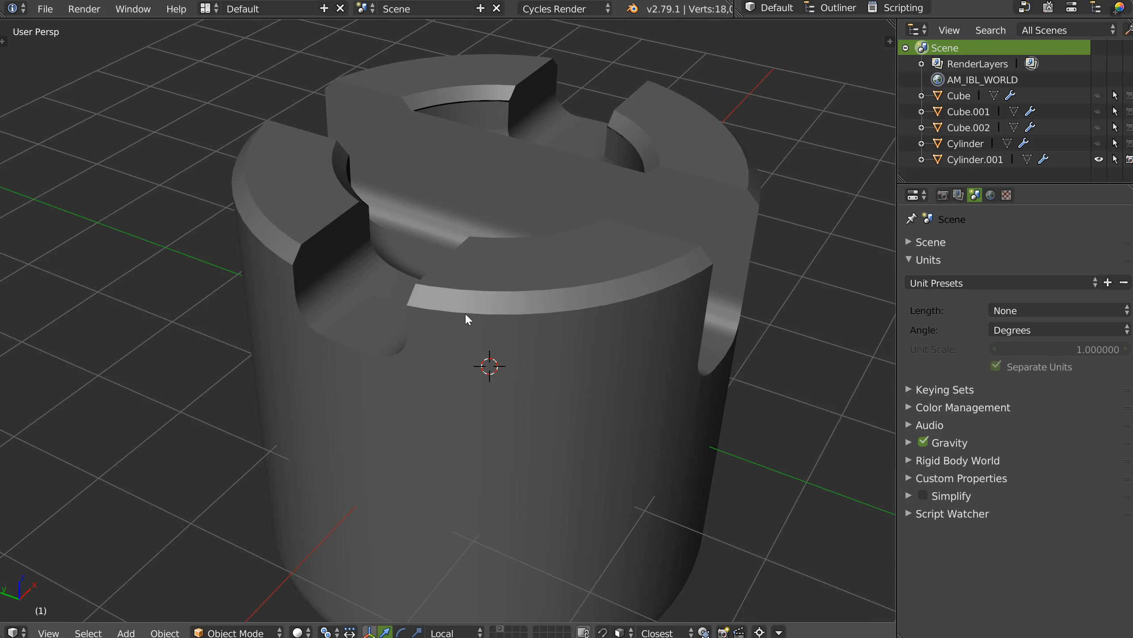
# Step: Examine the slotted cylinder in rendered shading and return to solid shading
pyautogui.rightClick(459, 336)
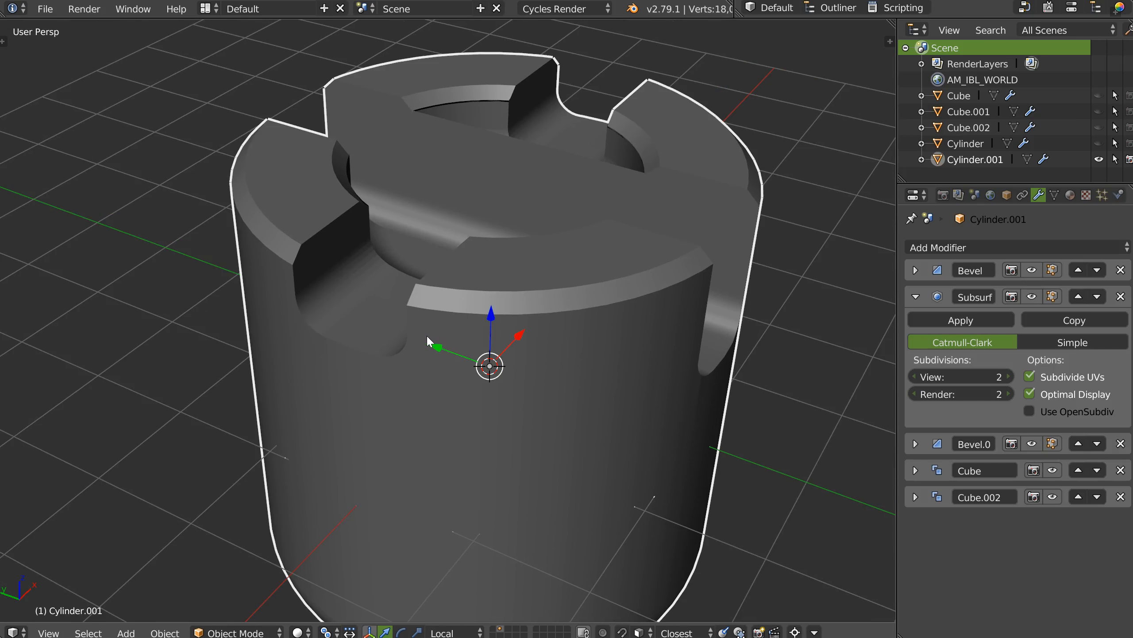
pyautogui.press('z')
pyautogui.click(539, 268)
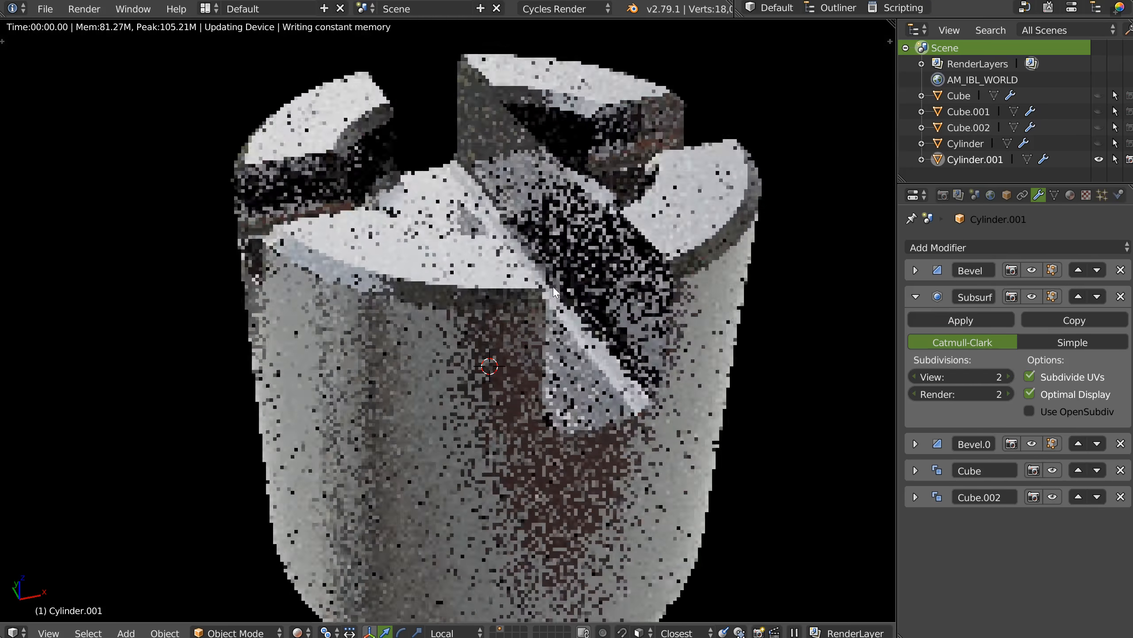
pyautogui.moveTo(553, 293)
pyautogui.mouseDown(button='middle')
pyautogui.moveTo(540, 211)
pyautogui.moveTo(517, 328)
pyautogui.mouseUp(button='middle')
pyautogui.press('z')
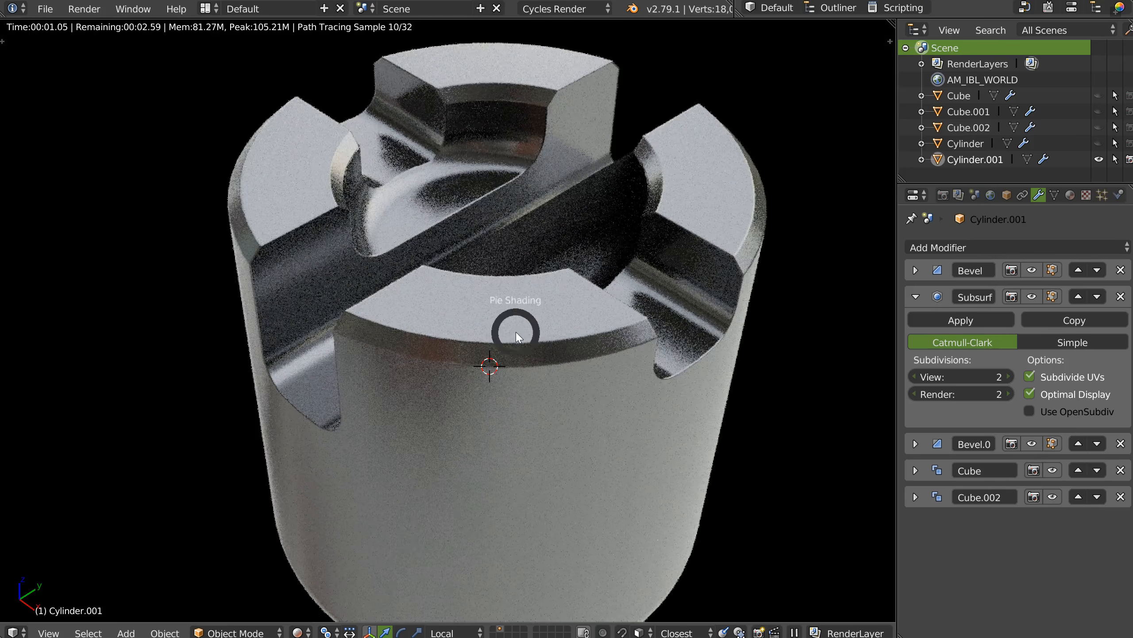
pyautogui.click(520, 225)
# Step: Change the first slot's Boolean solver from BMesh to Carve in Speedflow
pyautogui.press('q')
pyautogui.click(629, 261)
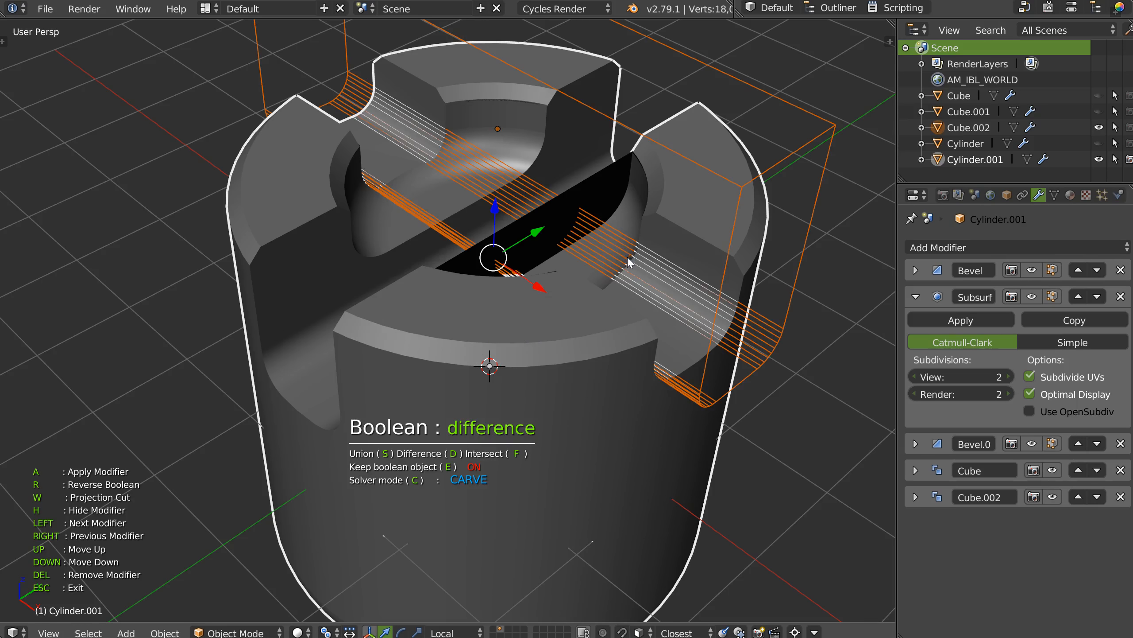
pyautogui.press('Right')
pyautogui.click(625, 263)
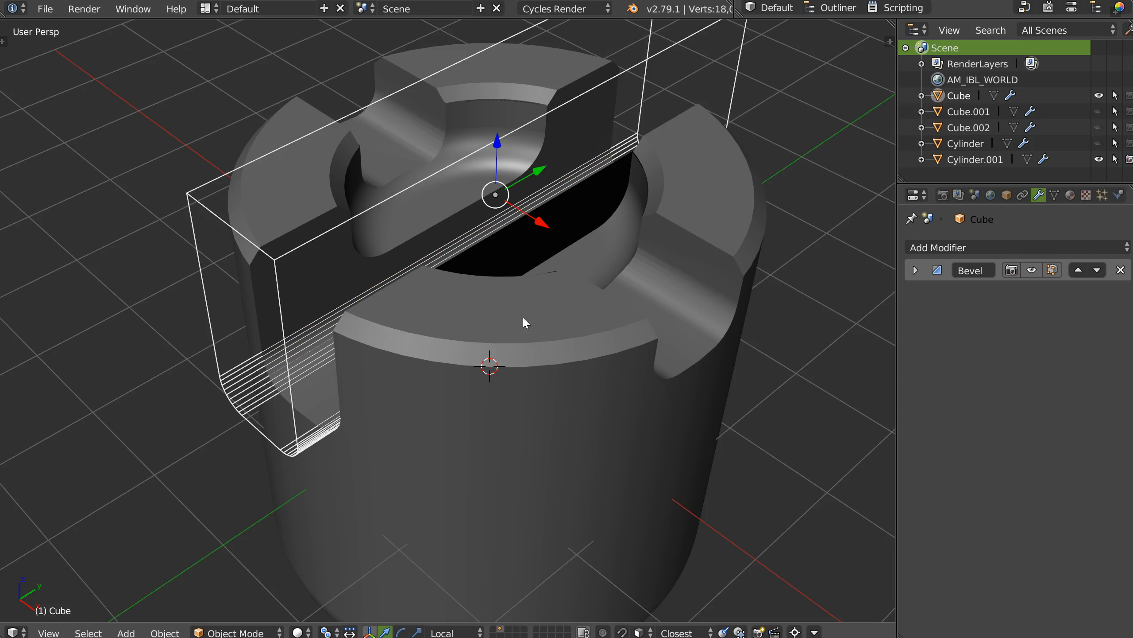
pyautogui.rightClick(538, 361)
pyautogui.press('q')
pyautogui.click(630, 300)
pyautogui.press('Right')
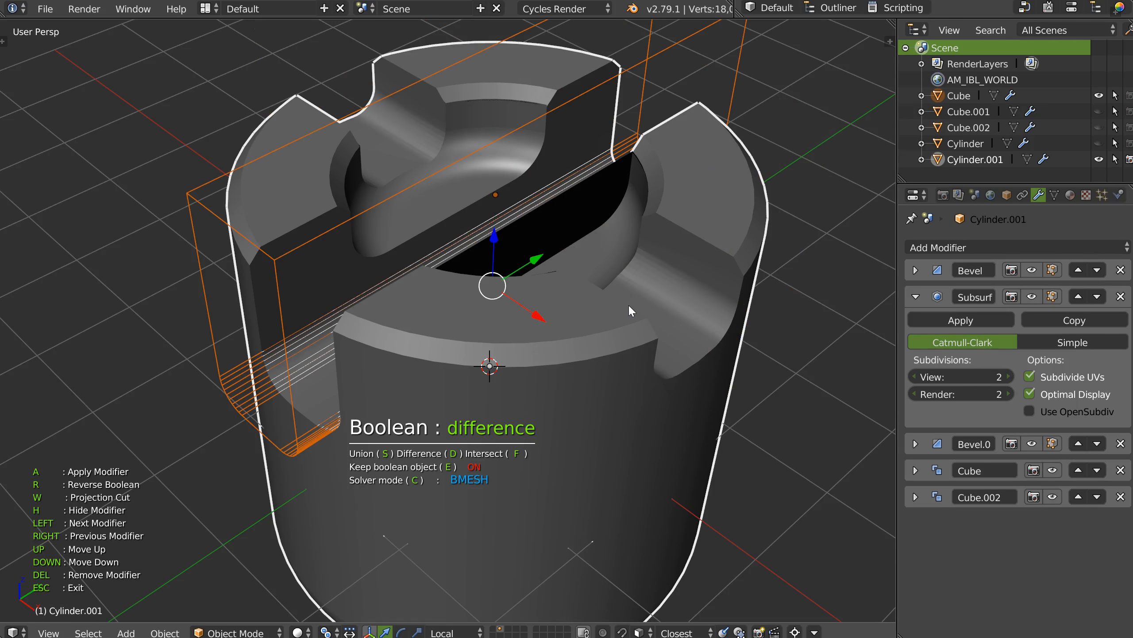
pyautogui.press('c')
pyautogui.moveTo(602, 305); pyautogui.dragTo(654, 273, button='middle')
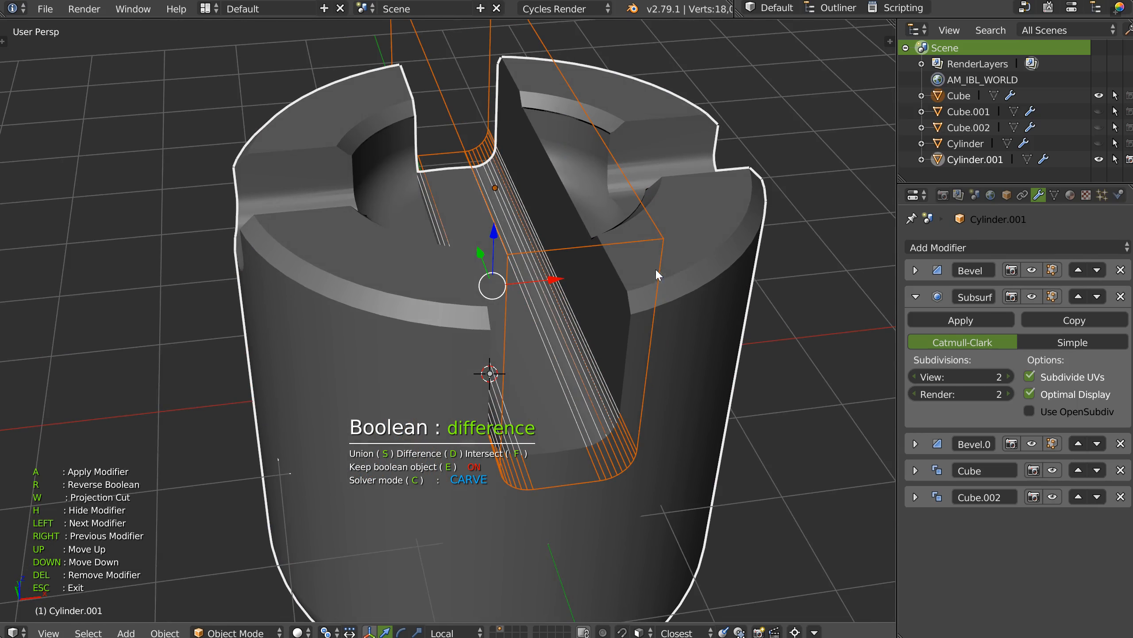
pyautogui.press('Escape')
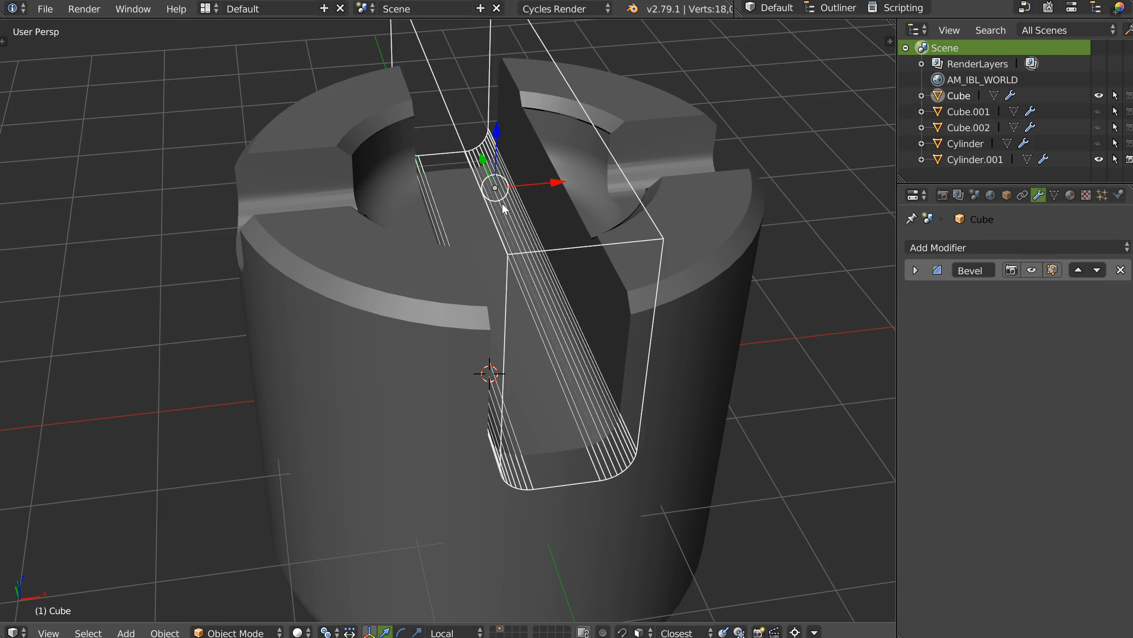
# Step: Lower the first cutting box slightly and inspect the resulting slot up close
pyautogui.moveTo(496, 126); pyautogui.dragTo(497, 139)
pyautogui.moveTo(446, 283); pyautogui.dragTo(499, 303, button='middle')
pyautogui.scroll(6, 598, 165)
pyautogui.scroll(1, 599, 165)
pyautogui.moveTo(666, 147); pyautogui.dragTo(678, 177, button='middle')
pyautogui.scroll(-6, 630, 153)
pyautogui.scroll(-3, 610, 281)
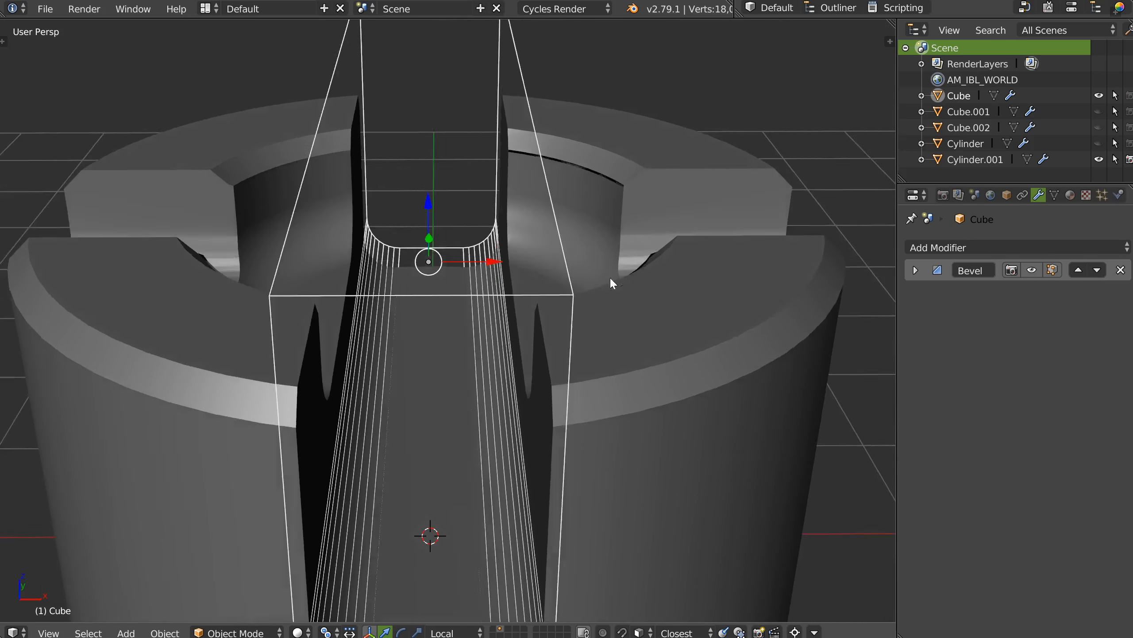
pyautogui.moveTo(610, 280); pyautogui.dragTo(567, 281, button='middle')
pyautogui.scroll(-3, 566, 281)
# Step: Check the cylinder's base mesh in Edit Mode and return to Object Mode
pyautogui.rightClick(581, 404)
pyautogui.press('Tab')
pyautogui.moveTo(581, 404); pyautogui.dragTo(544, 365, button='middle')
pyautogui.press('Tab')
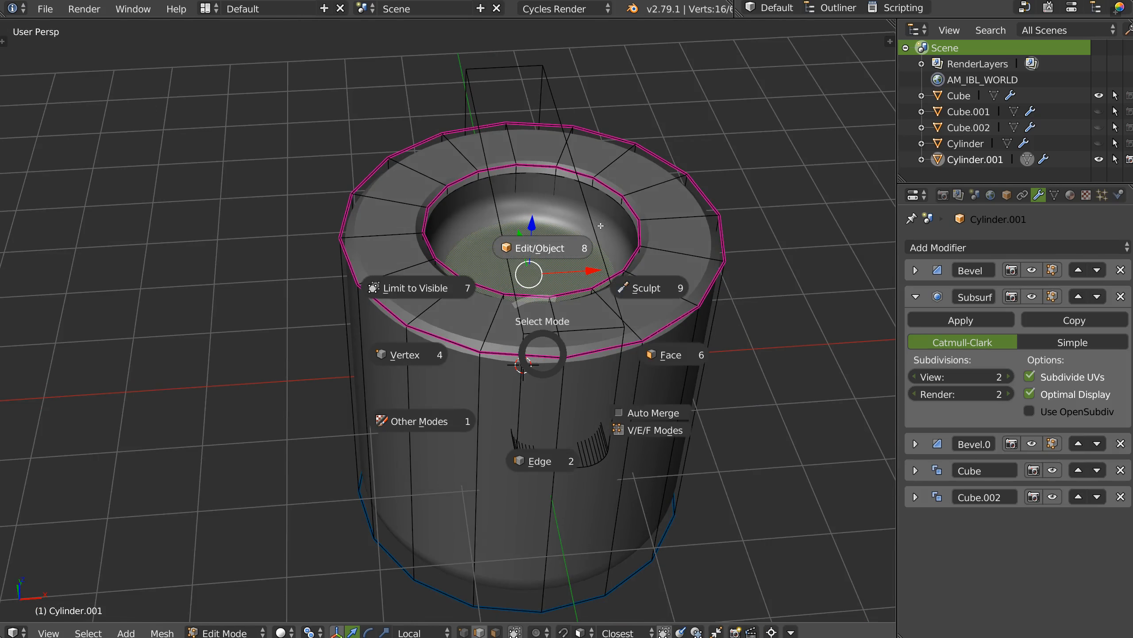
pyautogui.click(571, 260)
pyautogui.moveTo(571, 260); pyautogui.dragTo(560, 248, button='middle')
pyautogui.scroll(3, 553, 238)
pyautogui.moveTo(657, 109); pyautogui.dragTo(500, 250, button='middle')
pyautogui.scroll(-4, 453, 306)
# Step: Set the cylinder's second Bevel modifier to width 0.06 in Speedflow, turning off the persistent wire display
pyautogui.press('space')
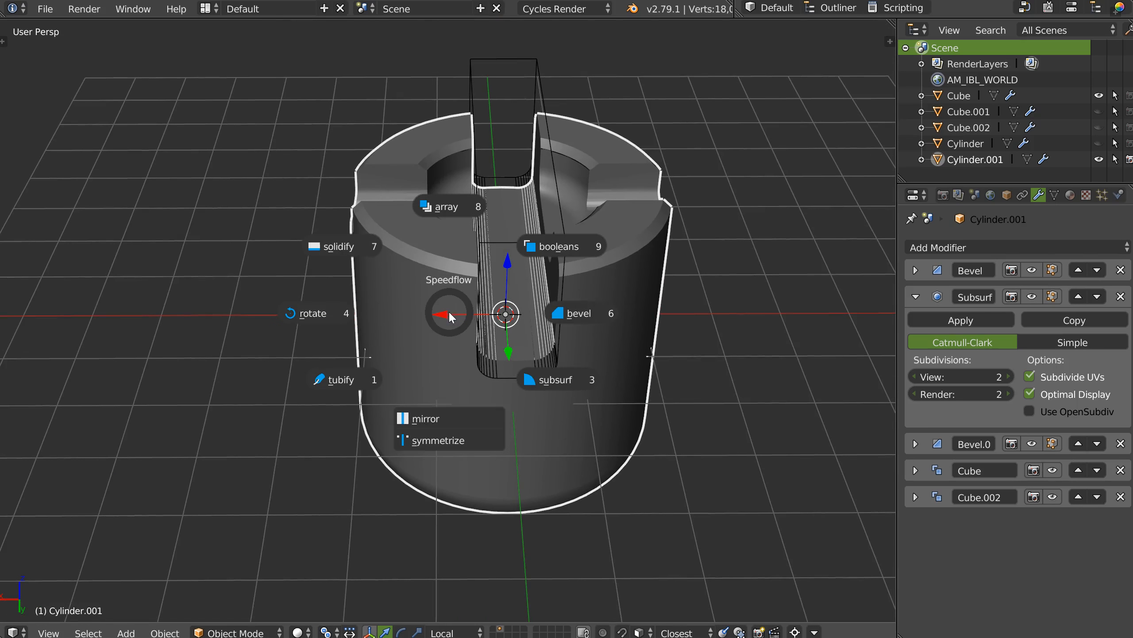
pyautogui.click(581, 319)
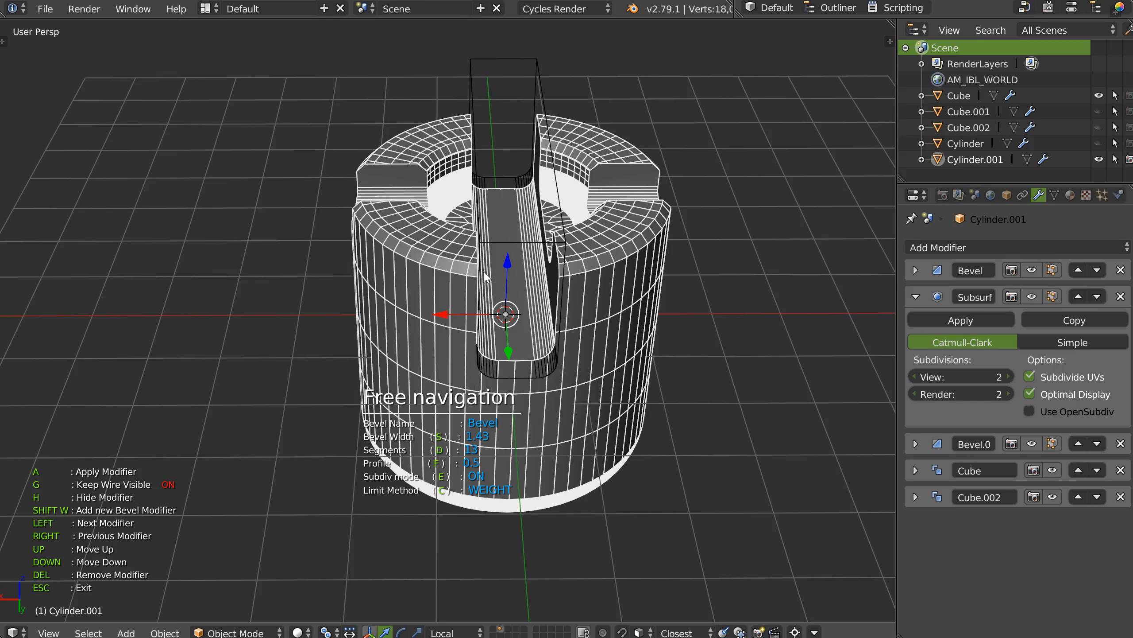
pyautogui.press('Escape')
pyautogui.press('space')
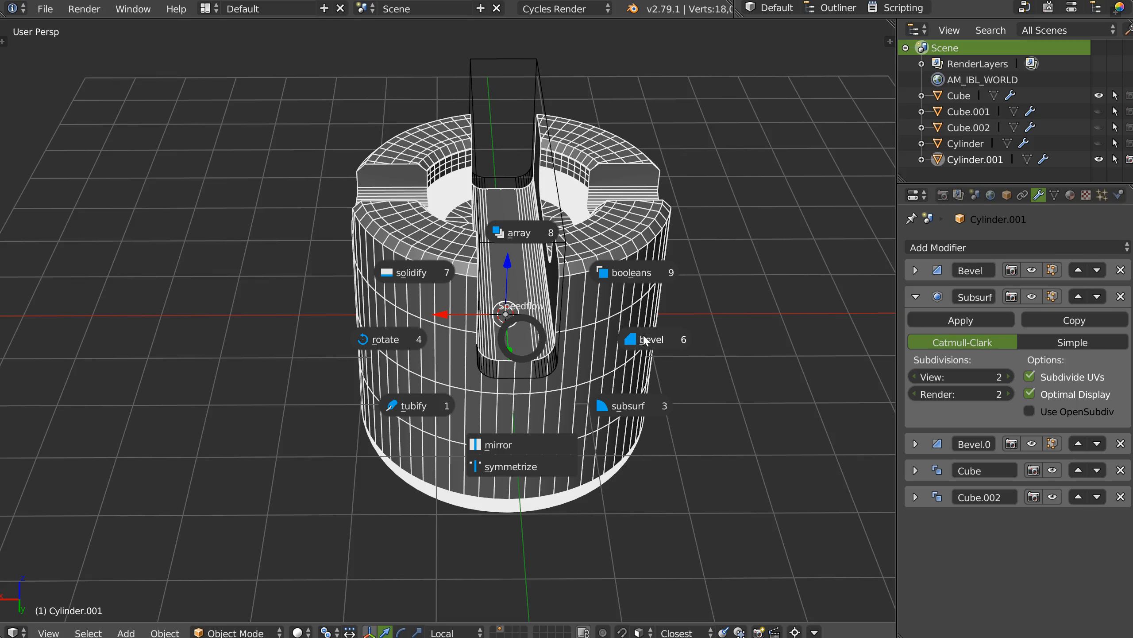
pyautogui.click(646, 336)
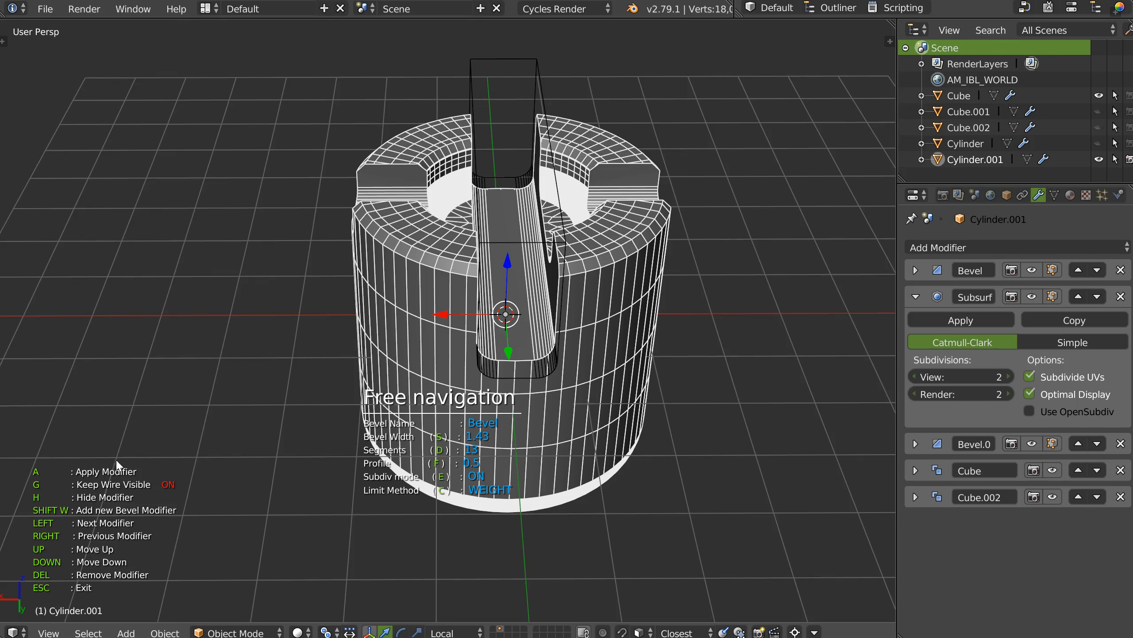
pyautogui.moveTo(270, 445); pyautogui.dragTo(270, 413, button='middle')
pyautogui.moveTo(520, 313); pyautogui.dragTo(479, 312, button='middle')
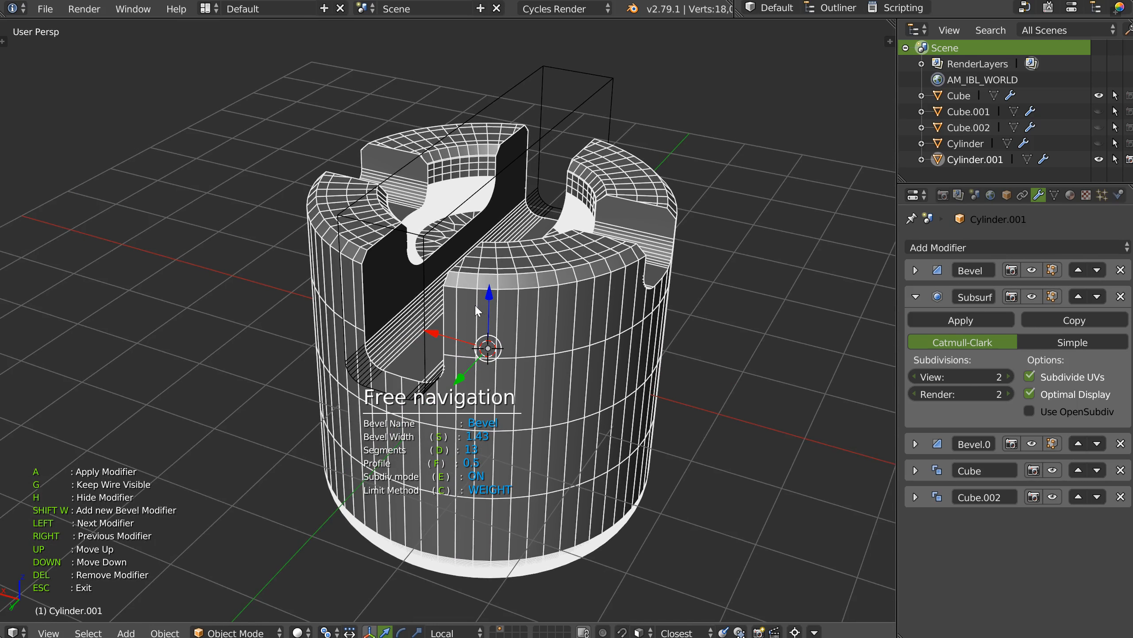
pyautogui.press('Left')
pyautogui.scroll(3, 473, 305)
pyautogui.moveTo(569, 211); pyautogui.dragTo(650, 178, button='middle')
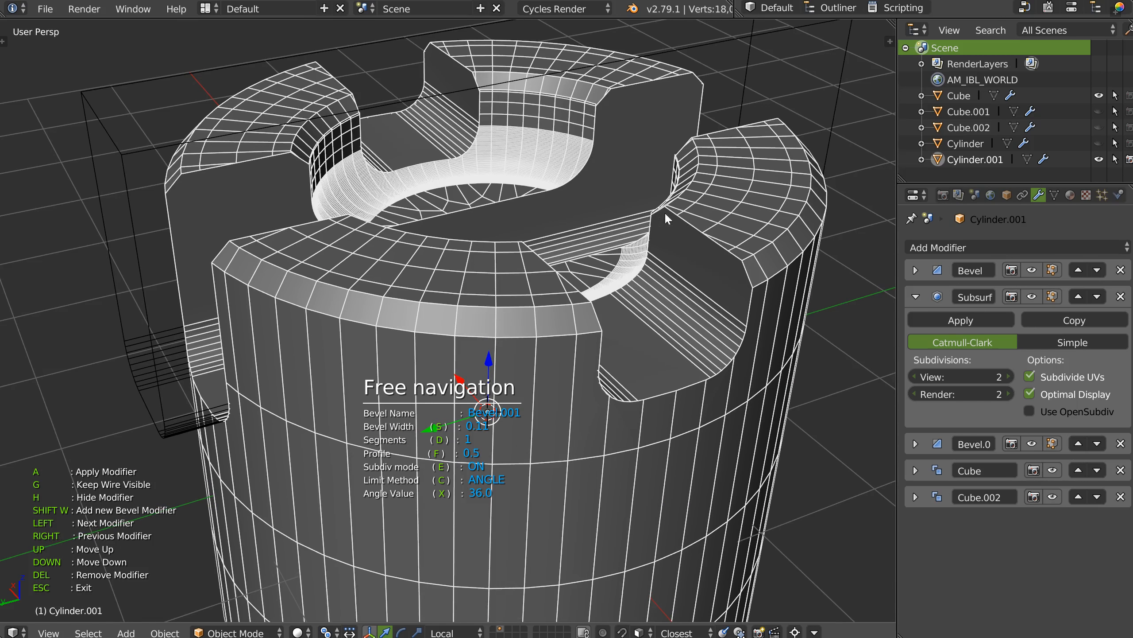
pyautogui.press('s')
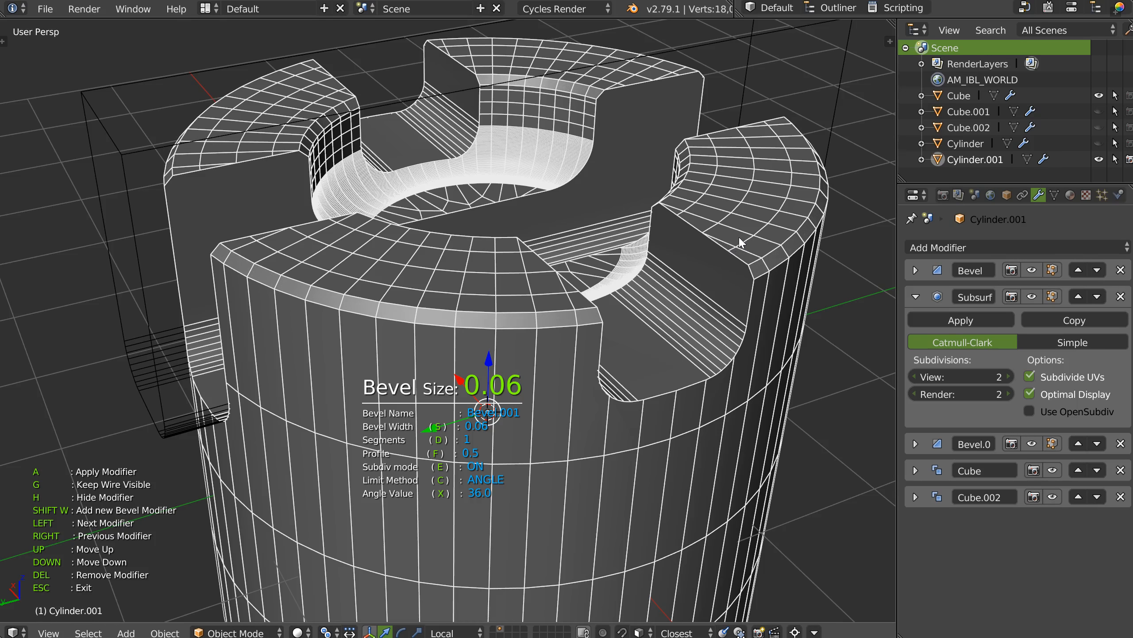
pyautogui.press('Escape')
# Step: Delete the first cutting box and undo the deletion
pyautogui.moveTo(562, 238); pyautogui.dragTo(698, 228, button='middle')
pyautogui.scroll(-2, 713, 210)
pyautogui.scroll(2, 698, 229)
pyautogui.rightClick(722, 191)
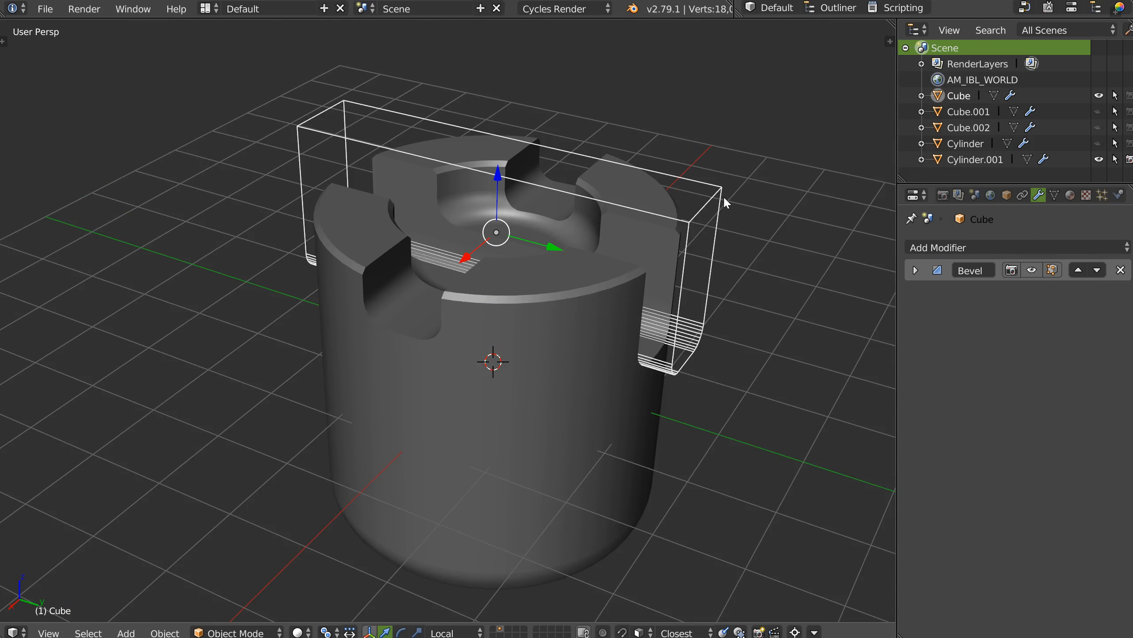
pyautogui.press('x')
pyautogui.click(676, 244)
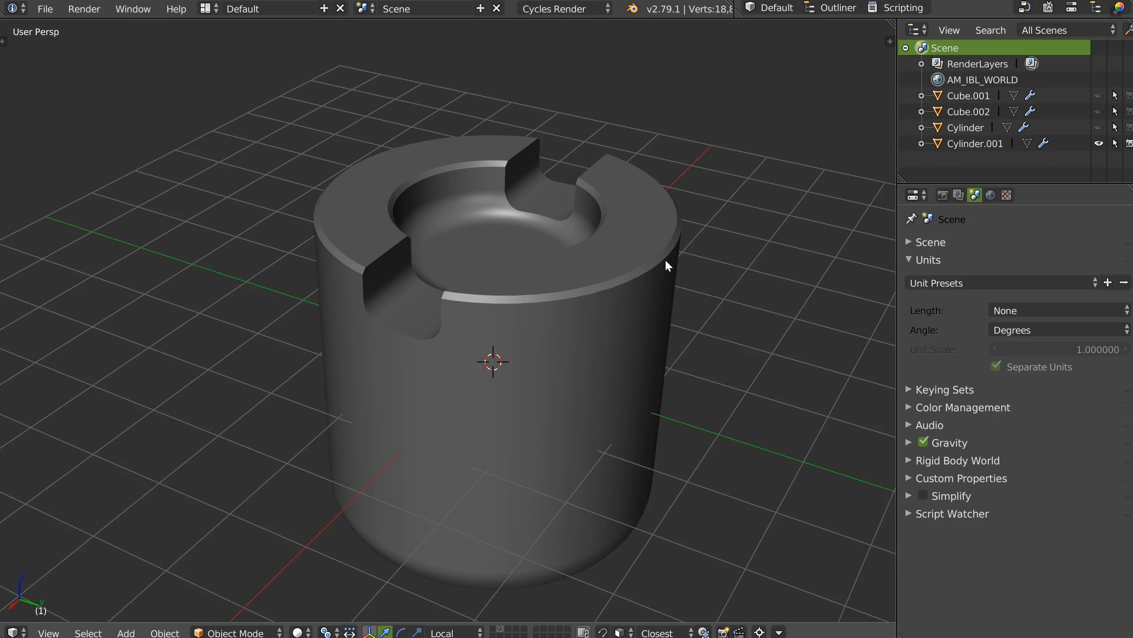
pyautogui.hotkey('ctrl', 'z')
pyautogui.moveTo(723, 217); pyautogui.dragTo(480, 347, button='middle')
pyautogui.hotkey('ctrl', 'z')
pyautogui.scroll(2, 608, 245)
# Step: Add a new cube and raise it above the slotted cylinder's top
pyautogui.rightClick(562, 269)
pyautogui.click(464, 403)
pyautogui.moveTo(484, 339); pyautogui.dragTo(471, 194)
pyautogui.moveTo(471, 193); pyautogui.dragTo(535, 252, button='middle')
pyautogui.press('KP_7')
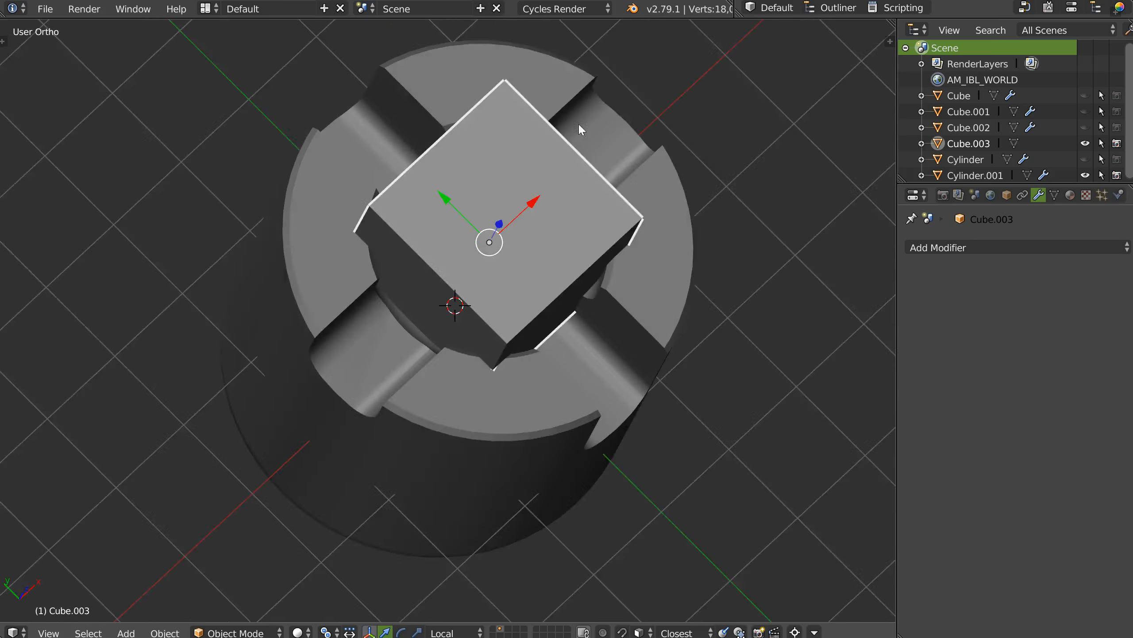
# Step: Try to rotate the new cube 45 degrees about its Z axis with Speedflow
pyautogui.rightClick(608, 248)
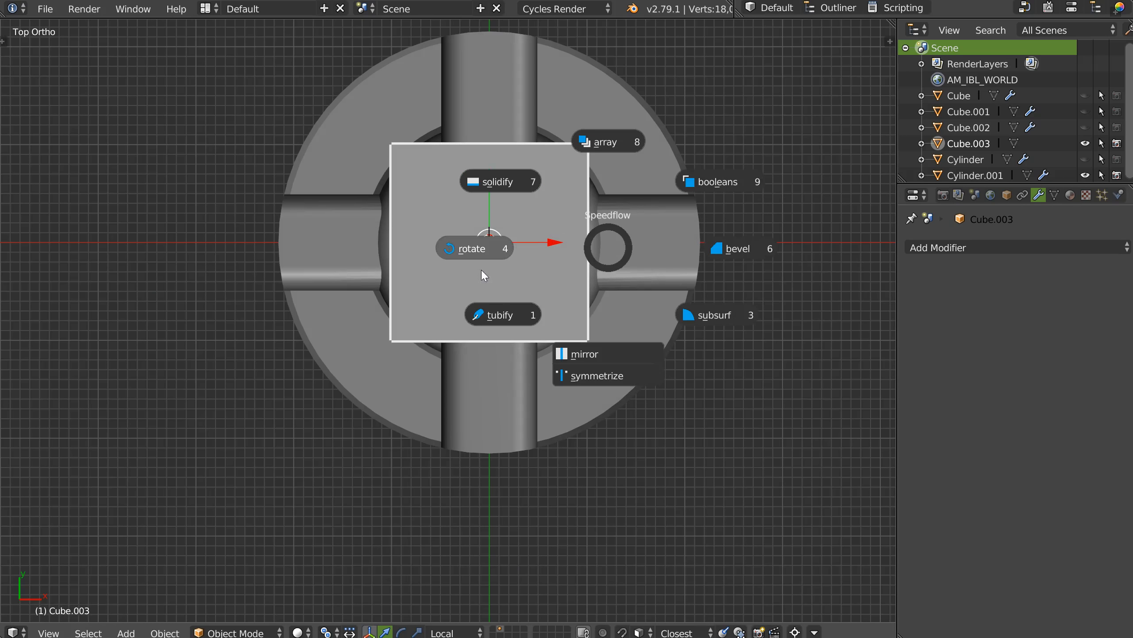
pyautogui.click(482, 267)
pyautogui.write('45')
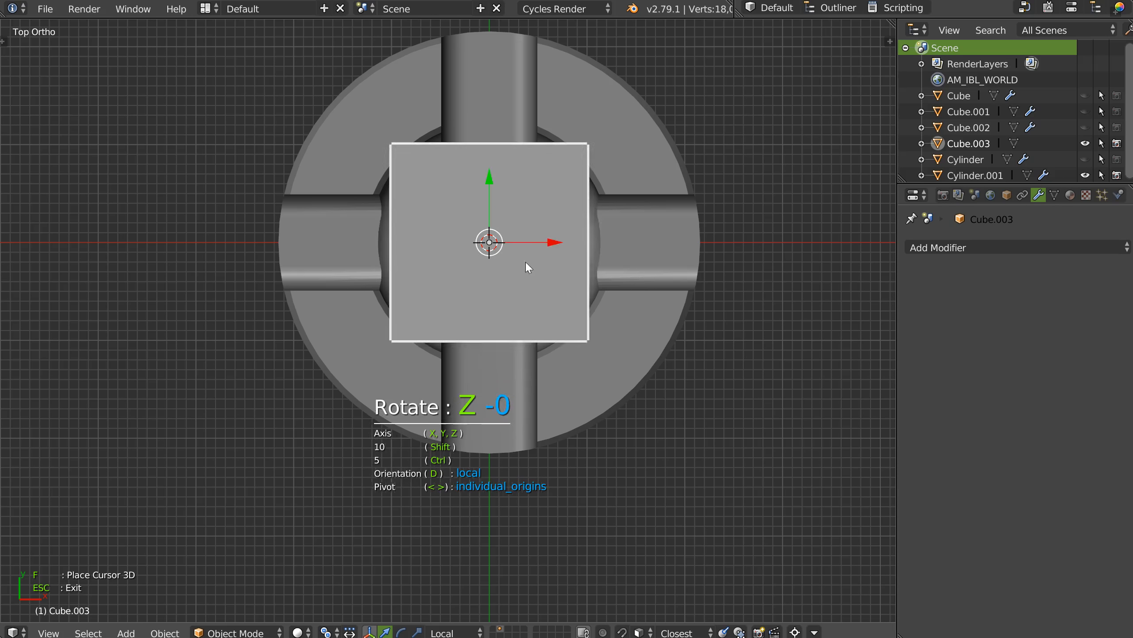
pyautogui.click(497, 260)
# Step: Scale the new cube slightly and raise it along Z so only its base sits inside the cylinder's recess
pyautogui.press('s')
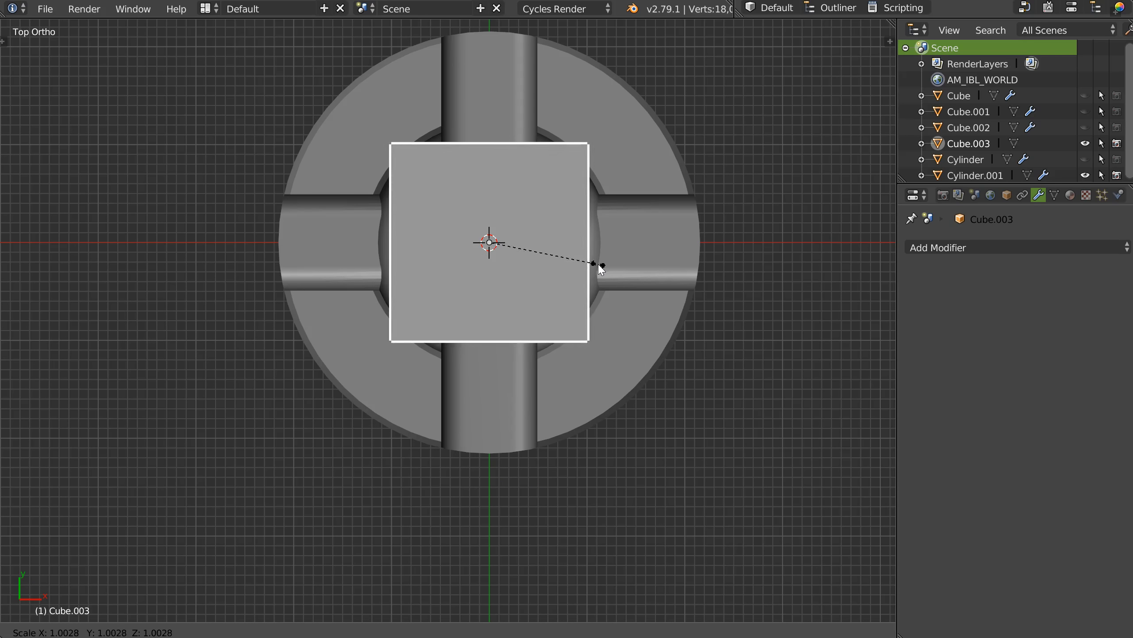
pyautogui.click(602, 264)
pyautogui.moveTo(602, 263); pyautogui.dragTo(636, 208, button='middle')
pyautogui.moveTo(504, 195); pyautogui.dragTo(484, 109)
pyautogui.moveTo(484, 110); pyautogui.dragTo(547, 219, button='middle')
# Step: Bevel the new cube in Speedflow with width 0.11 and 5 segments, and turn on auto smooth
pyautogui.hotkey('shift', 'space')
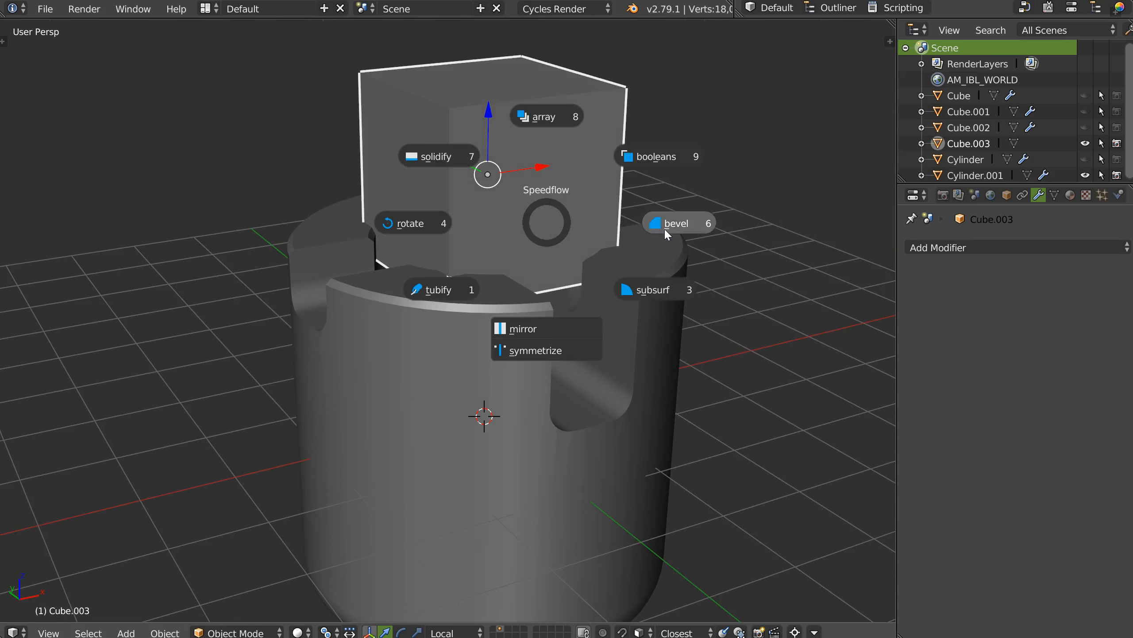
pyautogui.click(664, 225)
pyautogui.press('d')
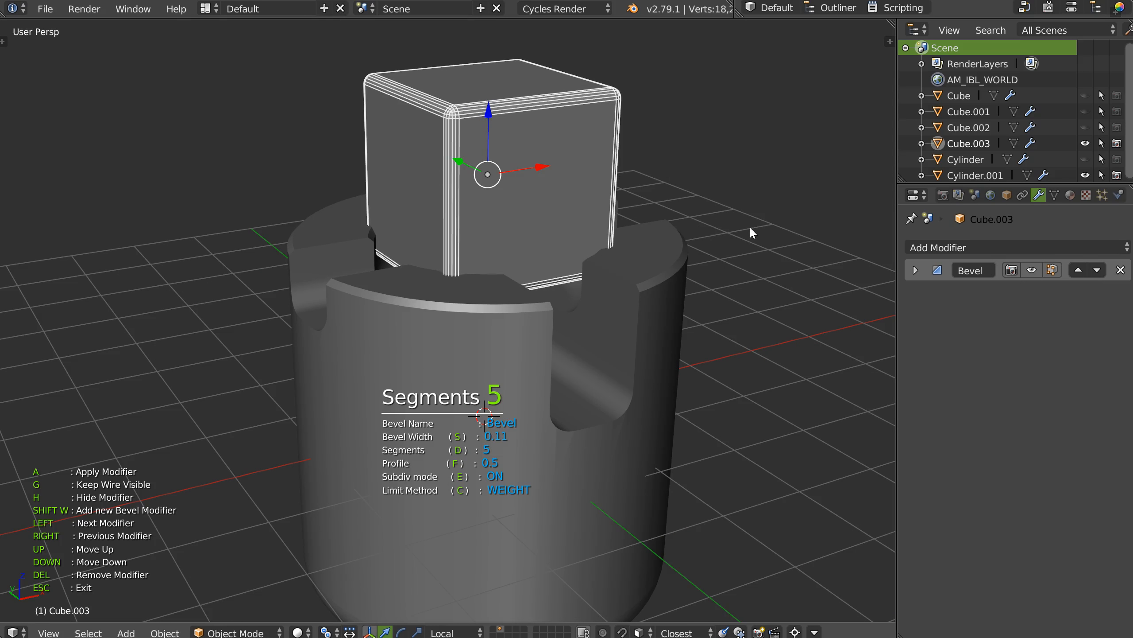
pyautogui.click(759, 225)
pyautogui.press('Escape')
pyautogui.hotkey('shift', 'space')
pyautogui.click(518, 150)
# Step: Subtract the bevelled cube from the slotted cylinder with a Speedflow difference boolean and hide the cutting cube
pyautogui.keyDown('shift'); pyautogui.rightClick(641, 285); pyautogui.keyUp('shift')
pyautogui.hotkey('shift', 'space')
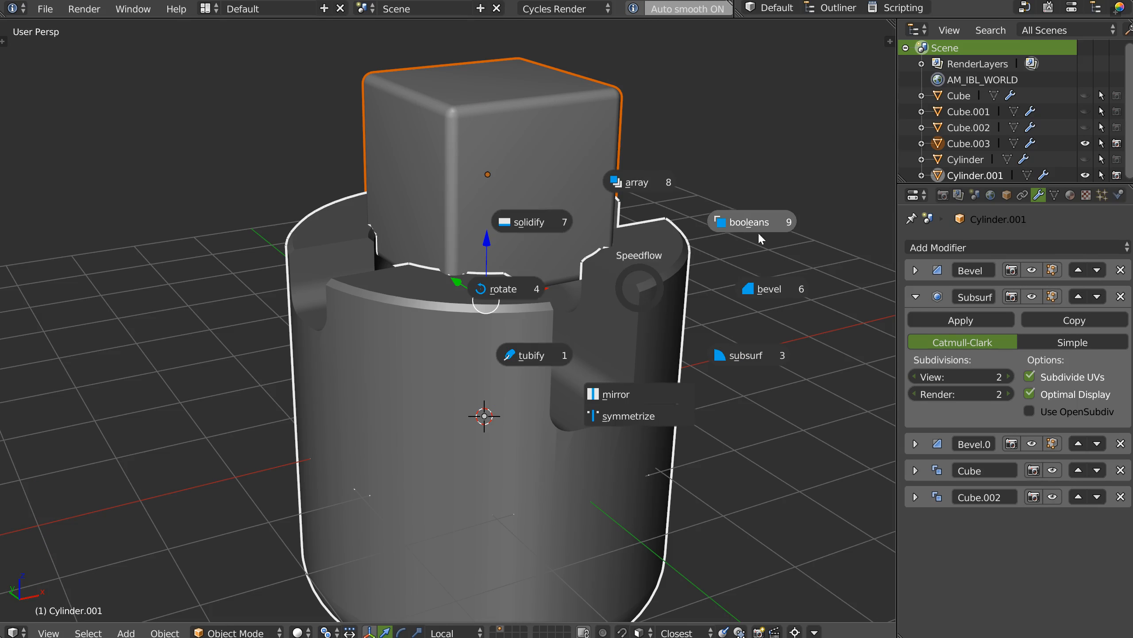
pyautogui.click(754, 227)
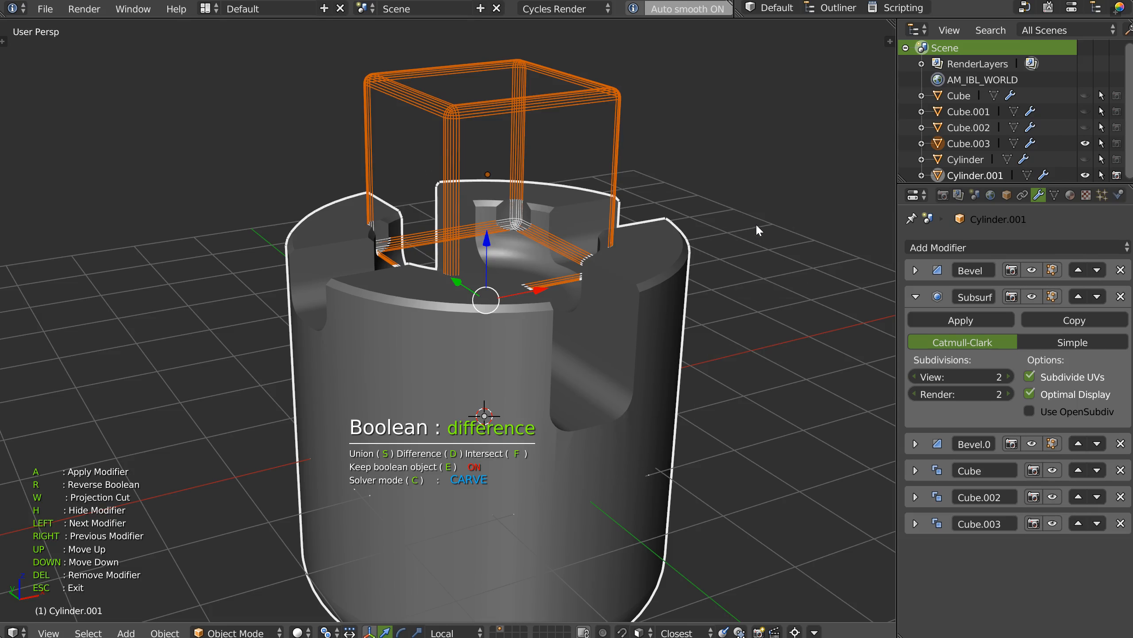
pyautogui.press('Escape')
pyautogui.press('h')
# Step: Examine the rounded corner notches around the recess up close in rendered shading, and return to solid shading
pyautogui.moveTo(582, 216); pyautogui.dragTo(522, 333, button='middle')
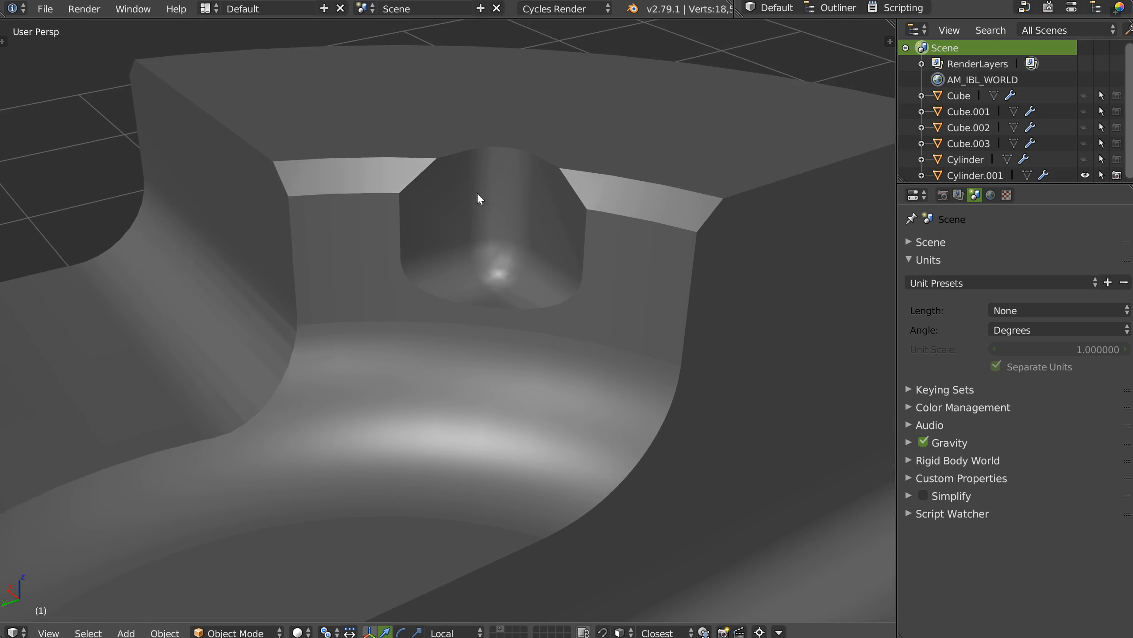
pyautogui.moveTo(506, 267); pyautogui.dragTo(517, 244, button='middle')
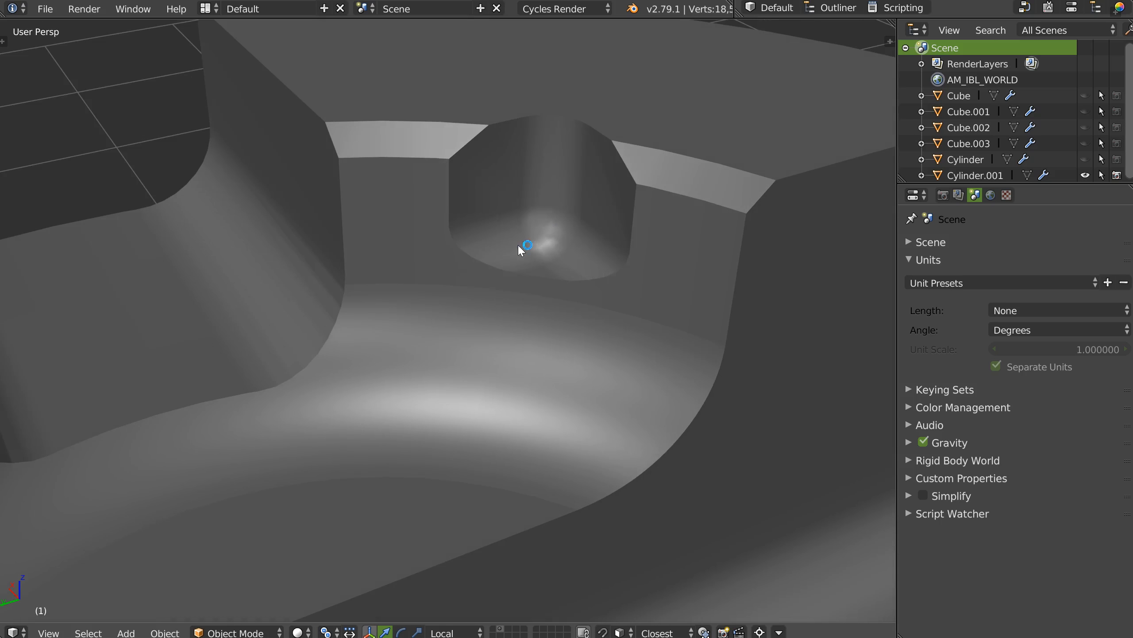
pyautogui.press('z')
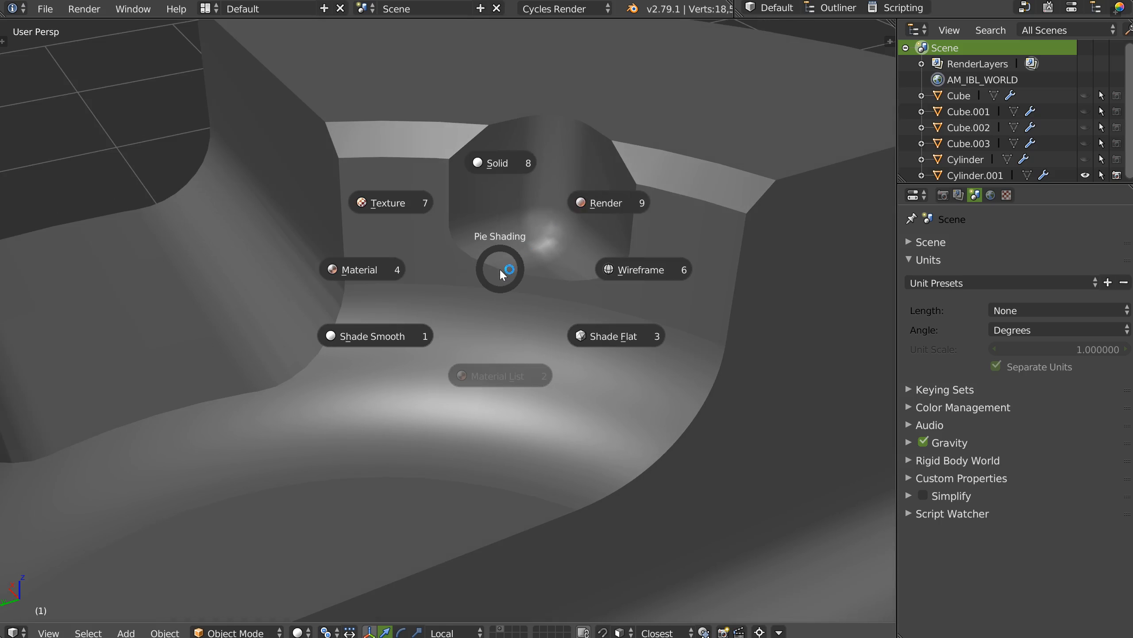
pyautogui.click(603, 203)
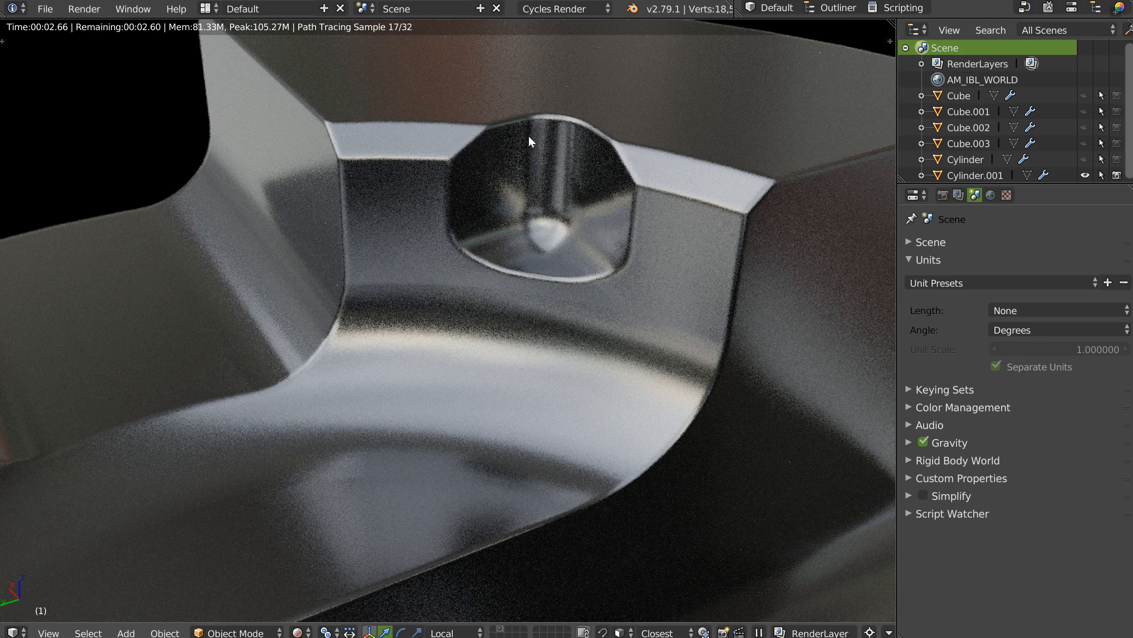
pyautogui.moveTo(603, 224); pyautogui.dragTo(561, 264, button='middle')
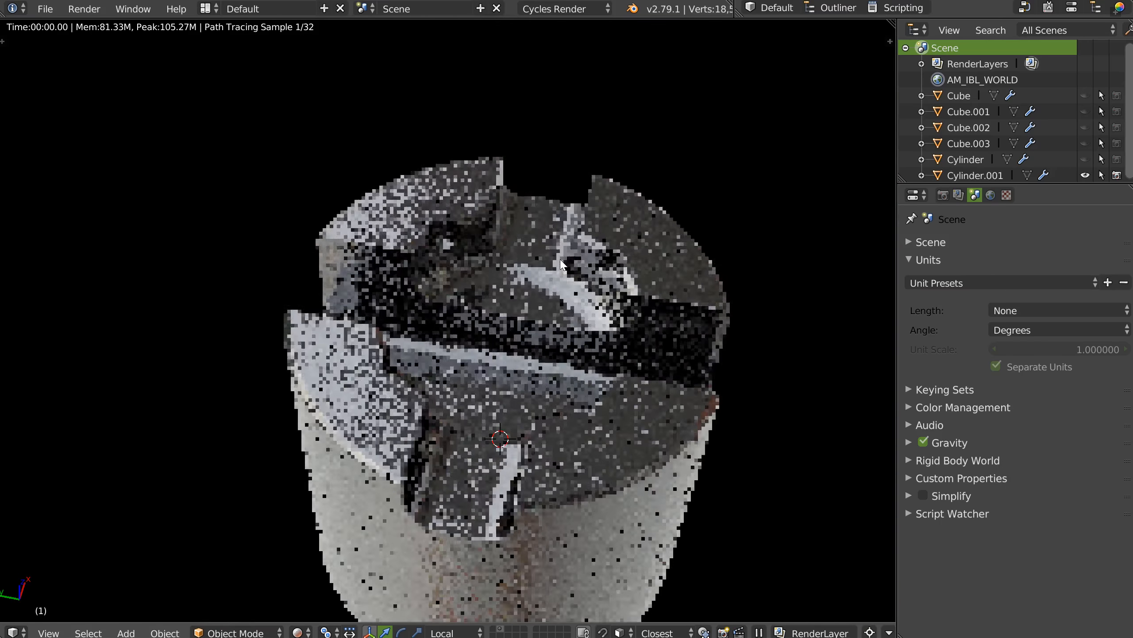
pyautogui.hotkey('shift', 'z')
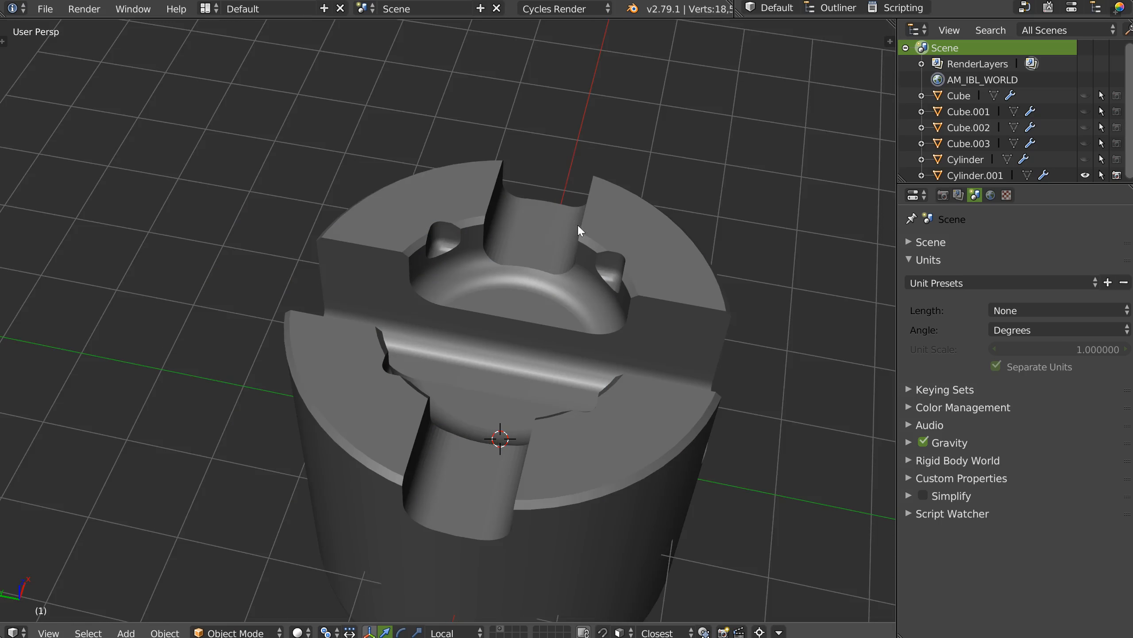
pyautogui.moveTo(570, 176); pyautogui.dragTo(608, 304, button='middle')
pyautogui.moveTo(606, 185); pyautogui.dragTo(513, 223, button='middle')
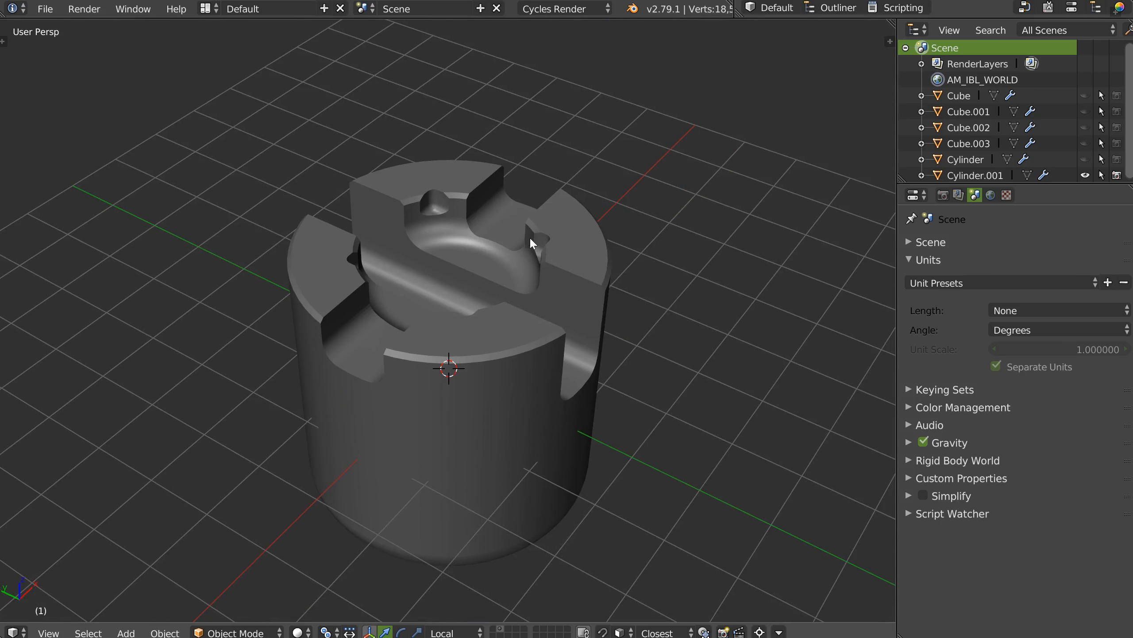
# Step: Add a new cylinder at the centre and raise it along its local Z axis above the recess
pyautogui.press('KP_7')
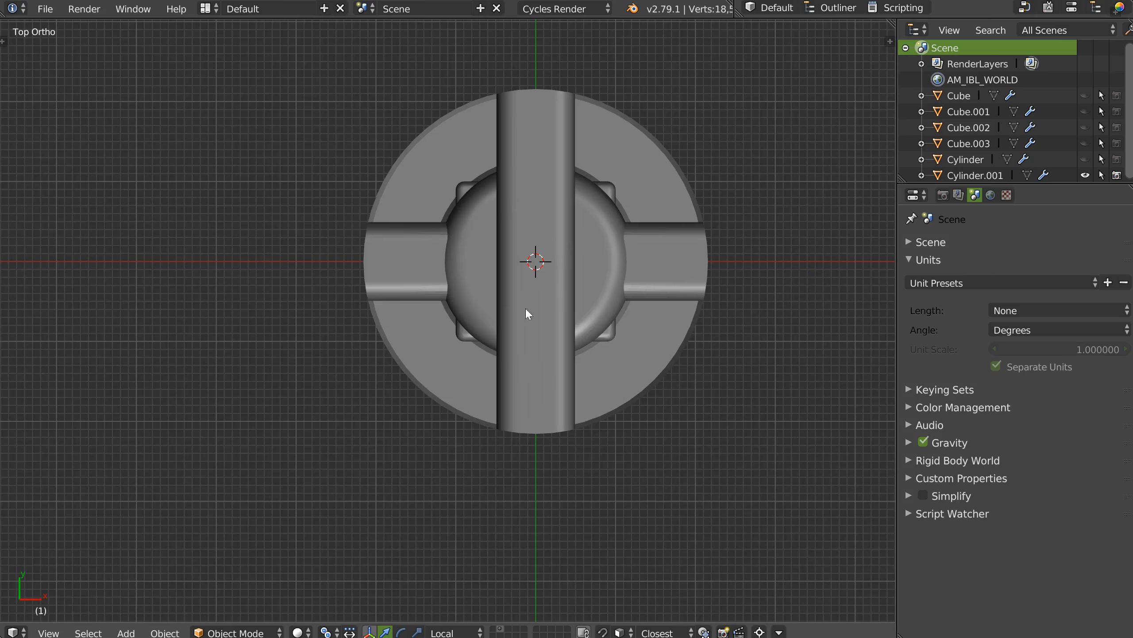
pyautogui.press('Home')
pyautogui.rightClick(523, 289)
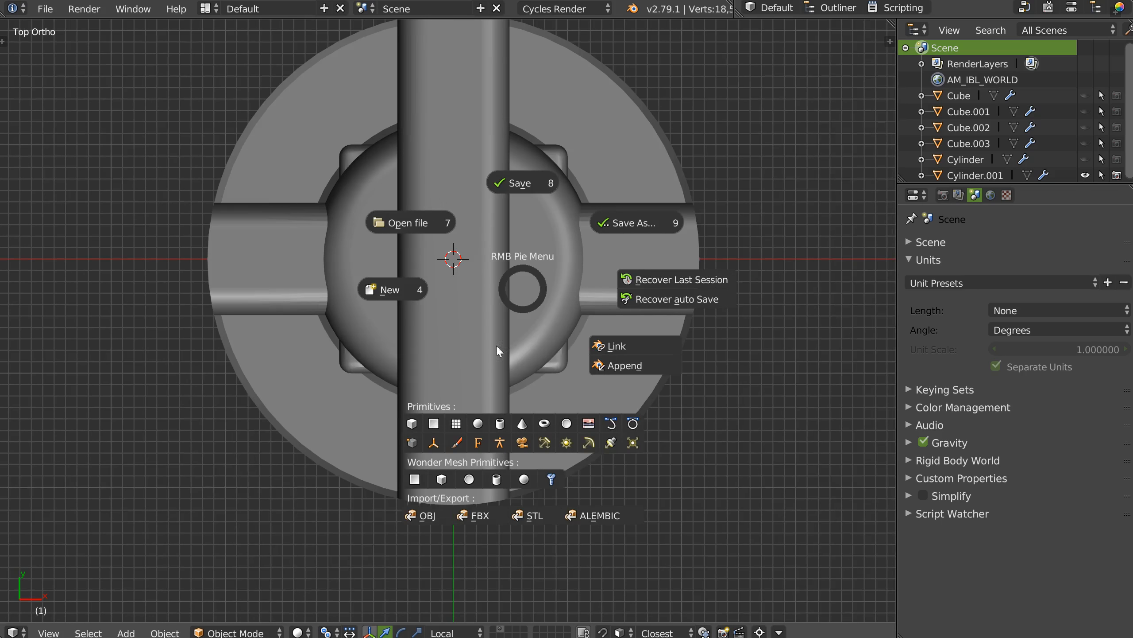
pyautogui.click(500, 423)
pyautogui.moveTo(517, 415); pyautogui.dragTo(515, 352, button='middle')
pyautogui.press('g')
pyautogui.press('z')
pyautogui.press('z')
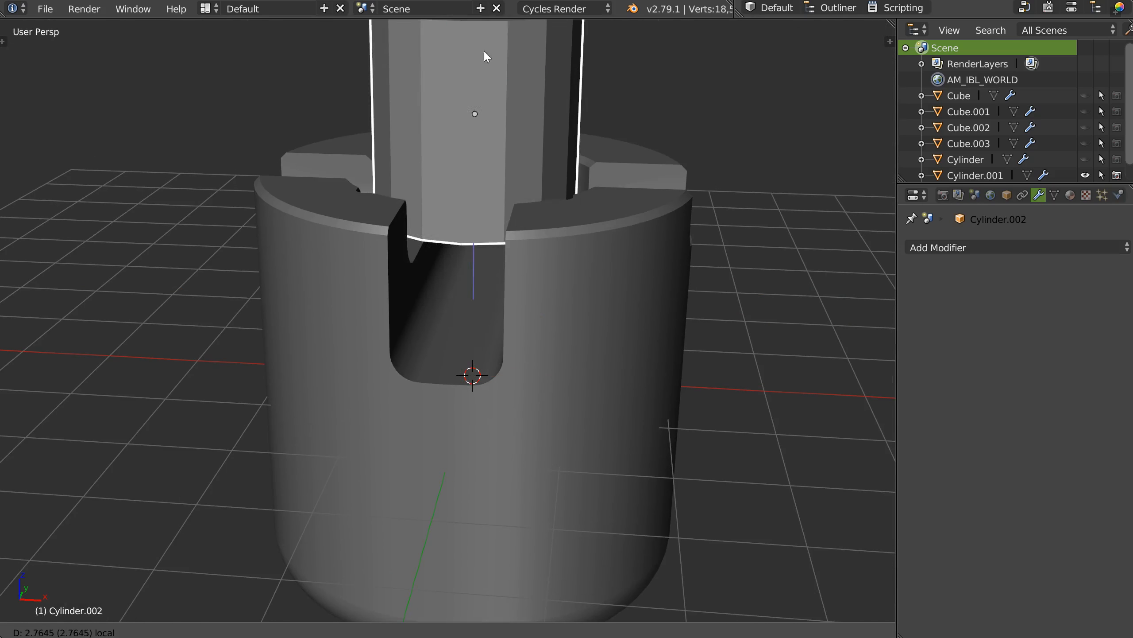
pyautogui.click(482, 78)
# Step: Give the new cylinder a Catmull-Clark Subsurf modifier with 2 view and 2 render subdivisions
pyautogui.moveTo(482, 80); pyautogui.dragTo(500, 303, button='middle')
pyautogui.rightClick(498, 303)
pyautogui.moveTo(514, 197); pyautogui.dragTo(523, 228, button='middle')
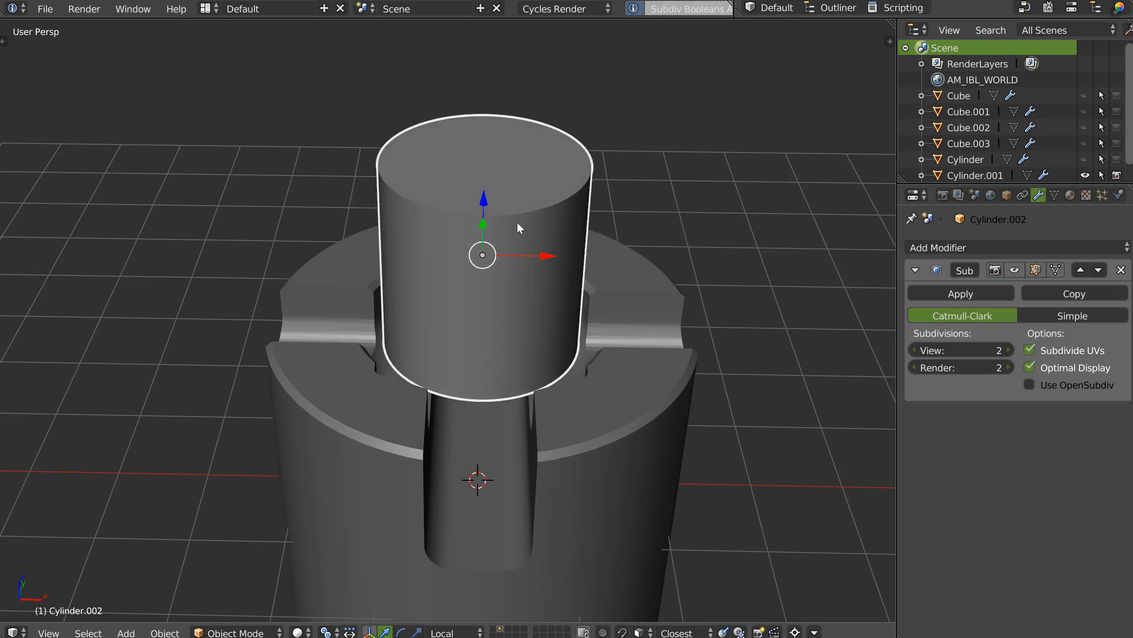
# Step: In Edit Mode, lower the new cylinder's top face to leave a thin disc
pyautogui.press('Tab')
pyautogui.rightClick(498, 147)
pyautogui.moveTo(486, 106); pyautogui.dragTo(484, 242)
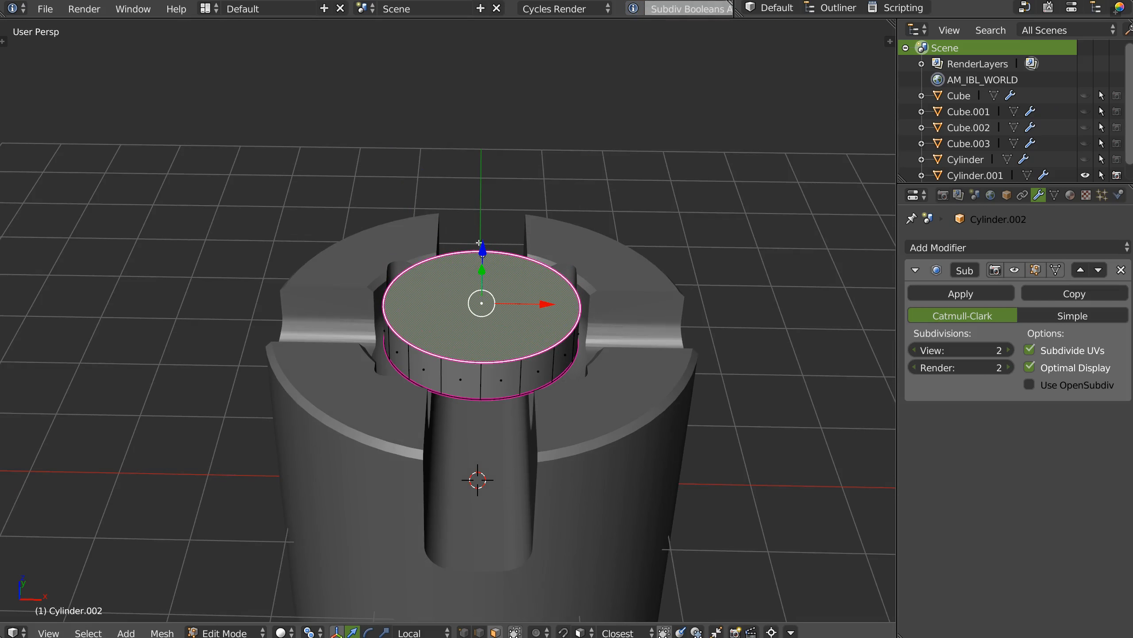
# Step: Extrude the disc's top face upward, scale it outward into a flared rim, and return to Object Mode
pyautogui.press('e')
pyautogui.click(473, 268)
pyautogui.press('s')
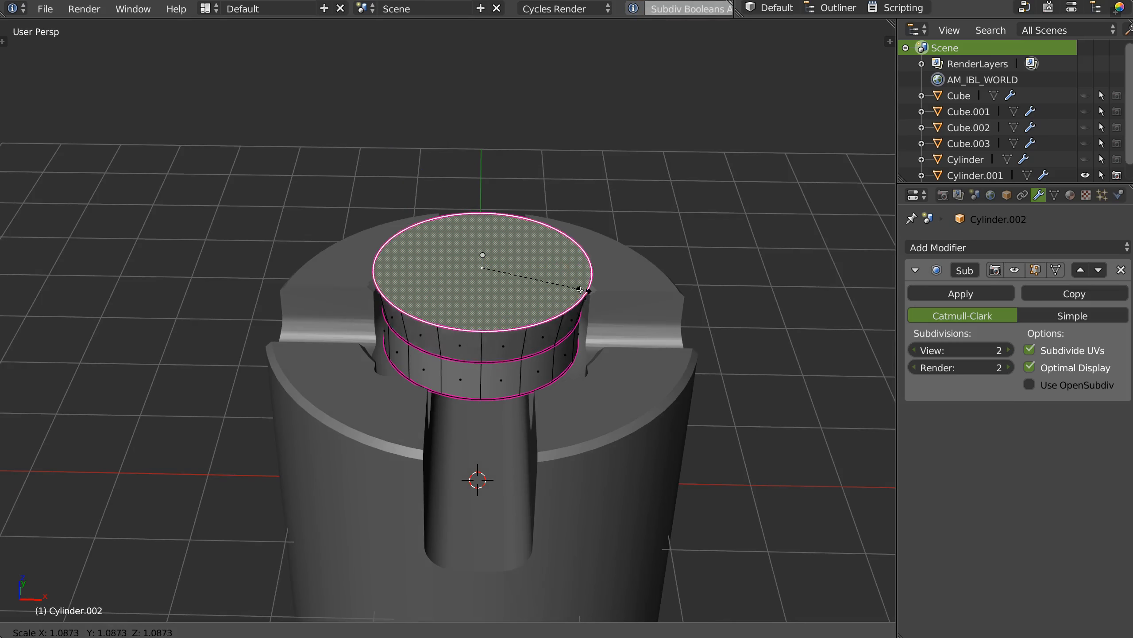
pyautogui.click(625, 286)
pyautogui.moveTo(625, 286); pyautogui.dragTo(560, 284, button='middle')
pyautogui.press('Tab')
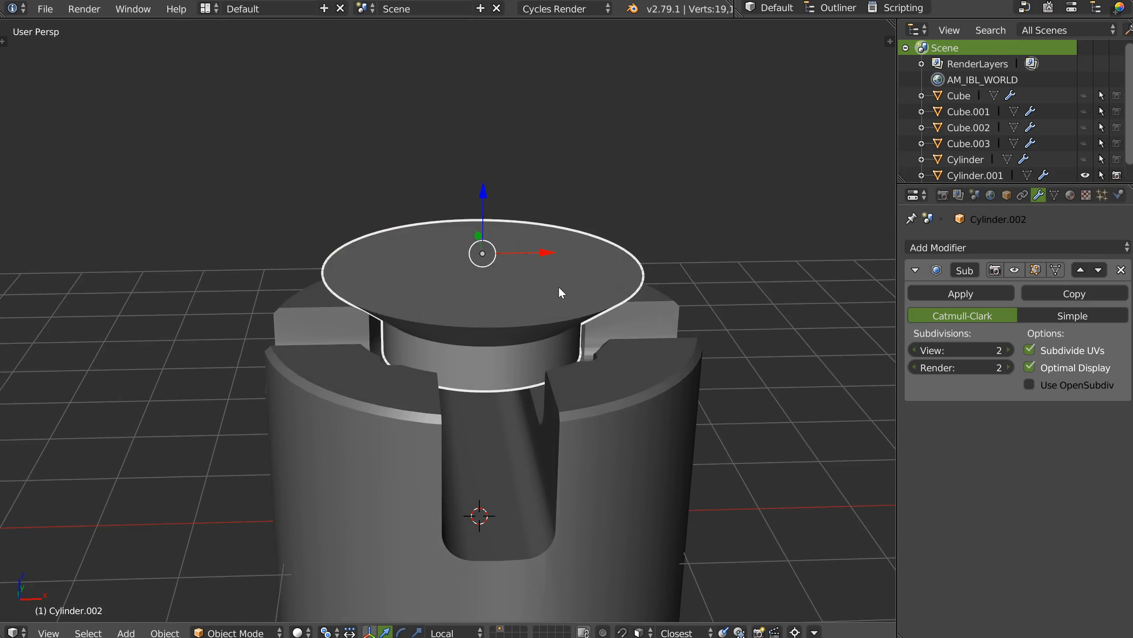
# Step: Scale the flared cylinder down to a small plug above the slotted cylinder
pyautogui.moveTo(666, 264); pyautogui.dragTo(636, 247, button='middle')
pyautogui.press('s')
pyautogui.click(569, 280)
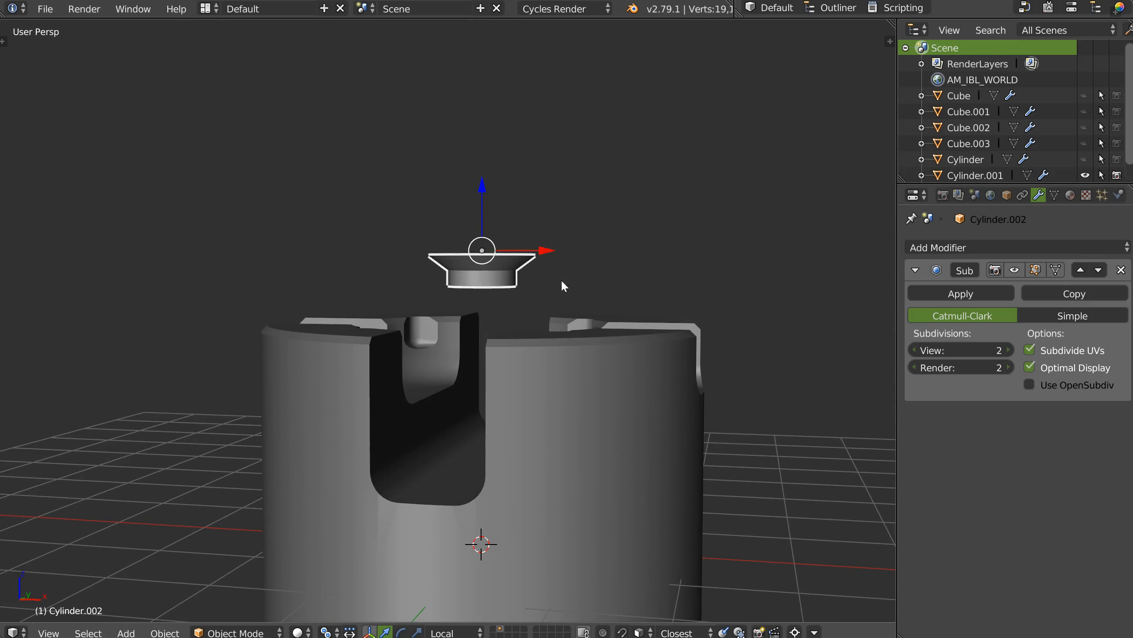
# Step: In Edit Mode, select the flared plug's whole mesh and nudge it along Z relative to its origin
pyautogui.moveTo(569, 280); pyautogui.dragTo(597, 288, button='middle')
pyautogui.press('Tab')
pyautogui.moveTo(477, 203); pyautogui.dragTo(482, 208, button='middle')
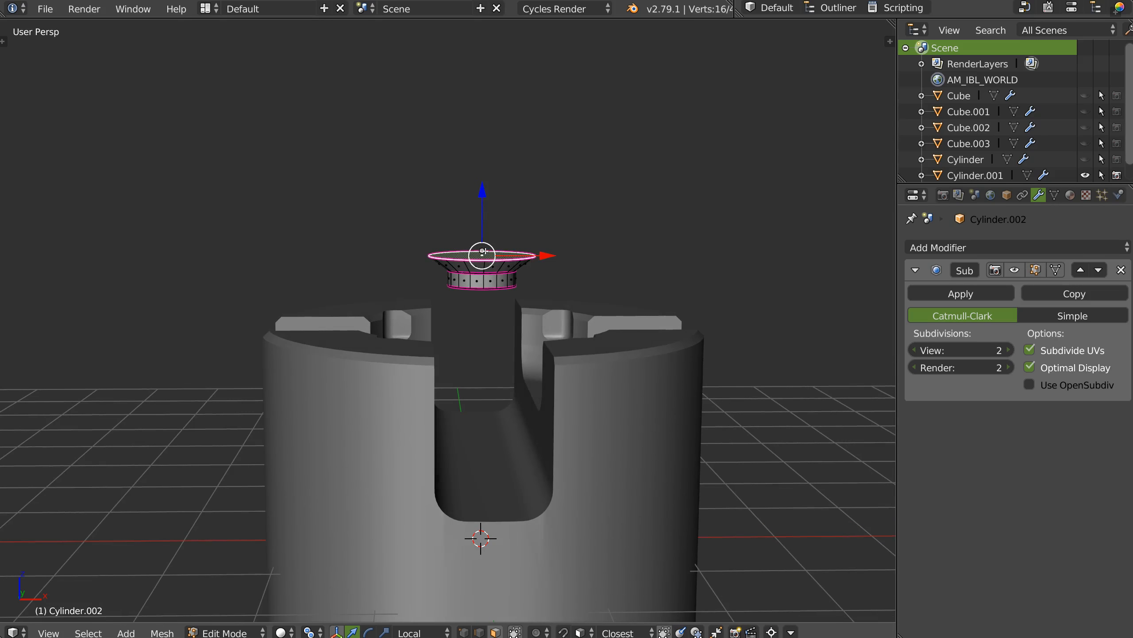
pyautogui.press('a')
pyautogui.press('a')
pyautogui.moveTo(577, 246); pyautogui.dragTo(486, 211, button='middle')
pyautogui.moveTo(486, 211)
pyautogui.mouseDown()
pyautogui.moveTo(486, 192)
pyautogui.moveTo(487, 201)
pyautogui.mouseUp()
pyautogui.press('Tab')
pyautogui.press('KP_7')
pyautogui.keyDown('shift'); pyautogui.moveTo(524, 161); pyautogui.dragTo(506, 282, button='middle'); pyautogui.keyUp('shift')
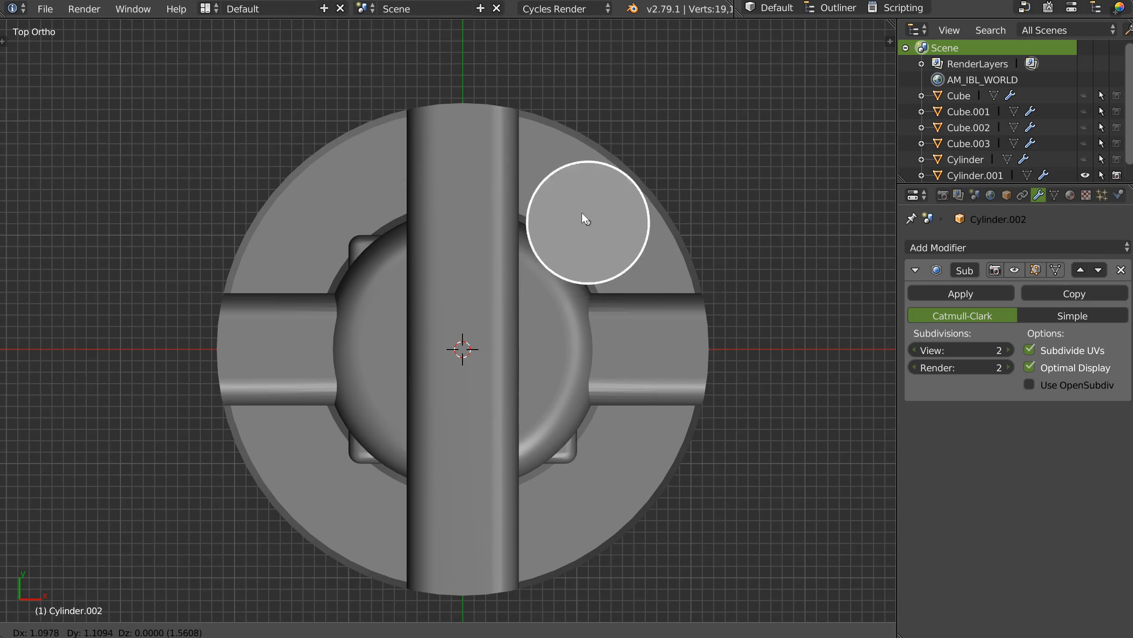
pyautogui.press('Escape')
# Step: Turn on snapping and try to move the flared plug onto the slotted cylinder's top surface
pyautogui.hotkey('ctrl', 'shift', 'Tab')
pyautogui.click(557, 365)
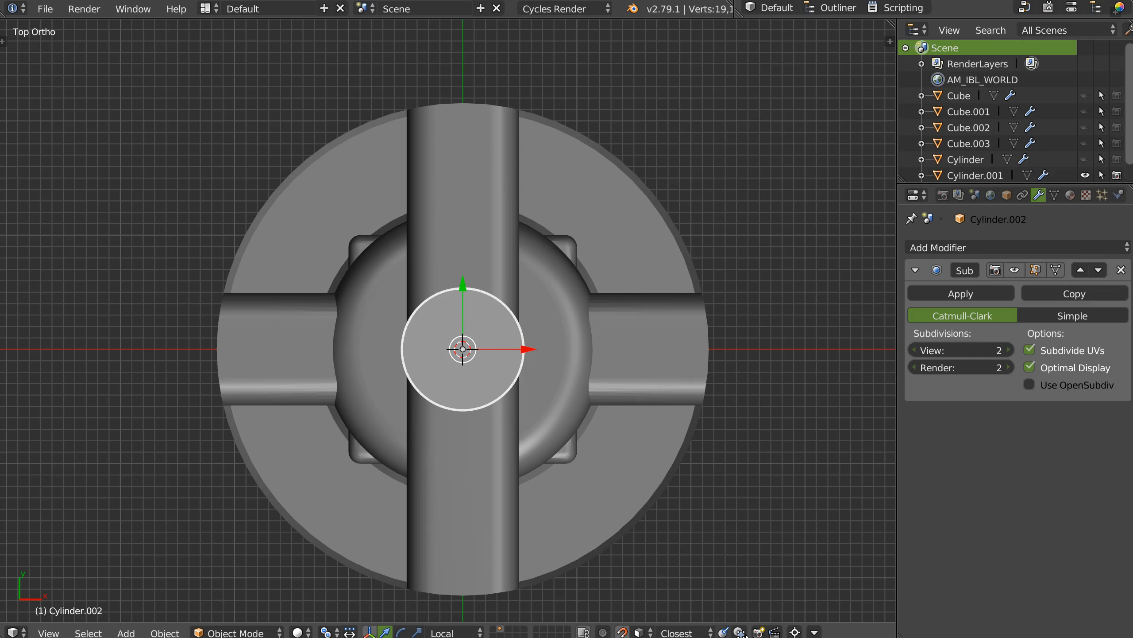
pyautogui.press('g')
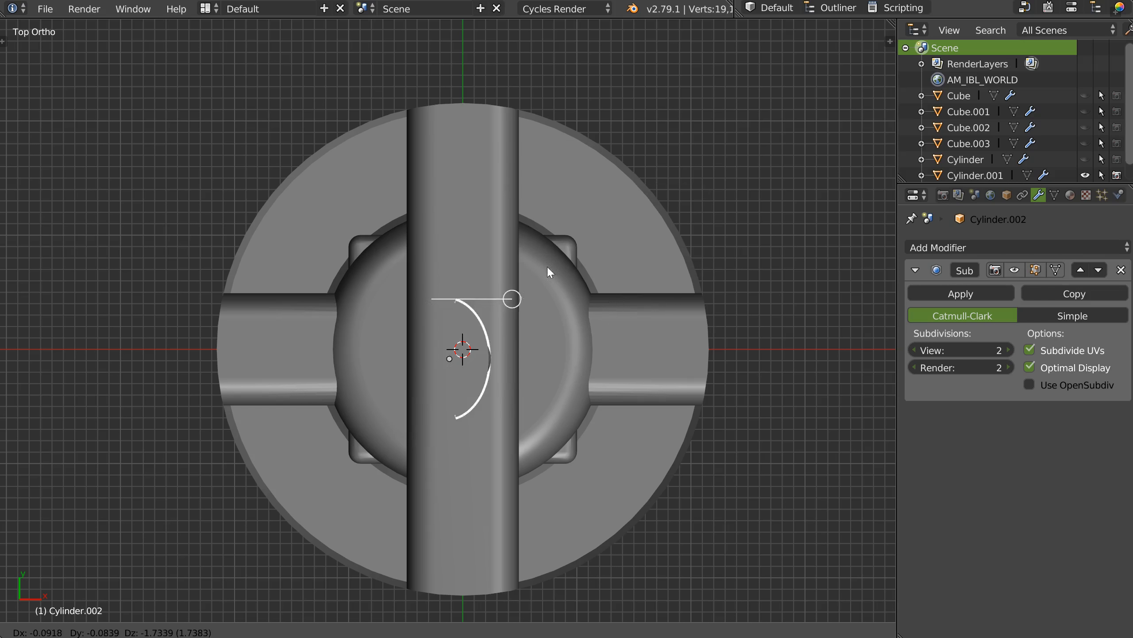
pyautogui.rightClick(619, 204)
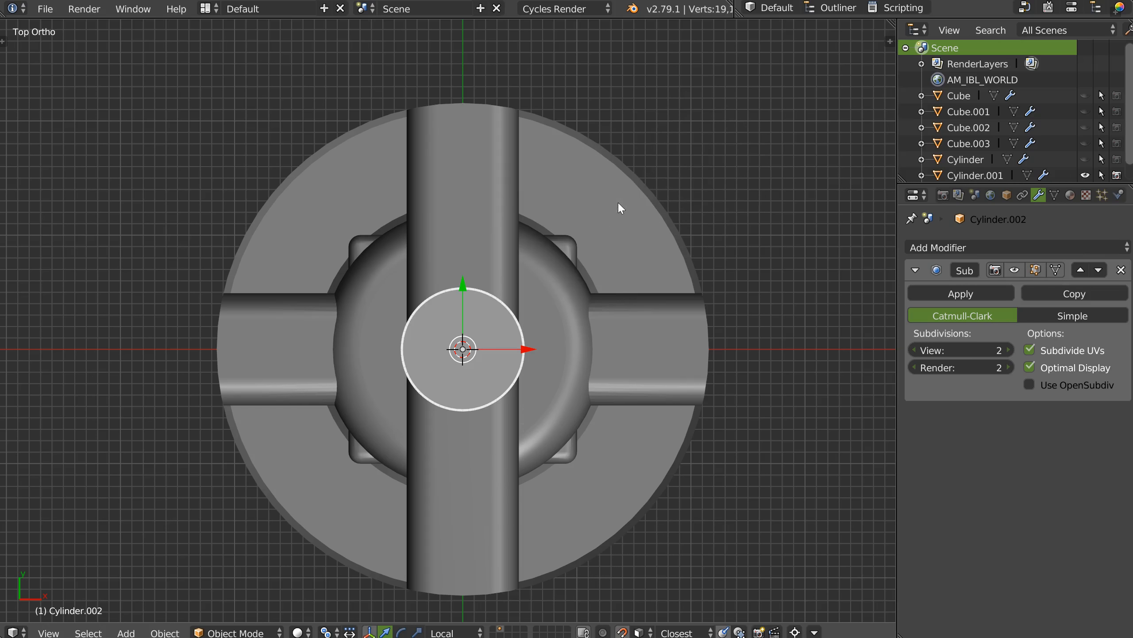
# Step: Set the snap target to Median and snap the flared plug onto a top face segment between two slots
pyautogui.hotkey('ctrl', 'shift', 'Tab')
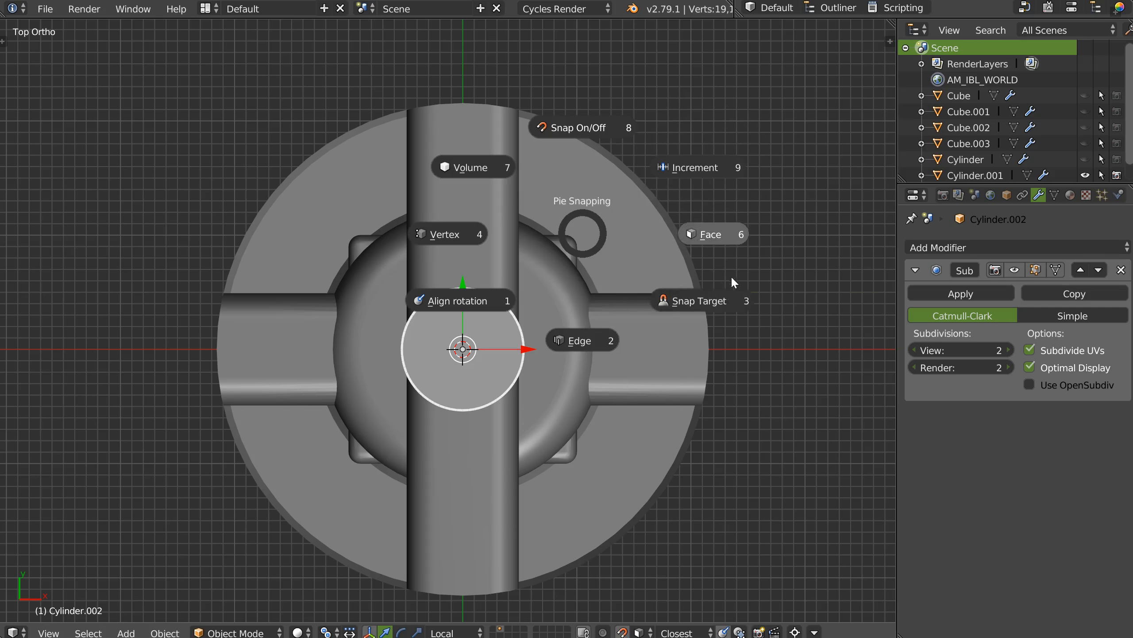
pyautogui.click(705, 298)
pyautogui.click(828, 309)
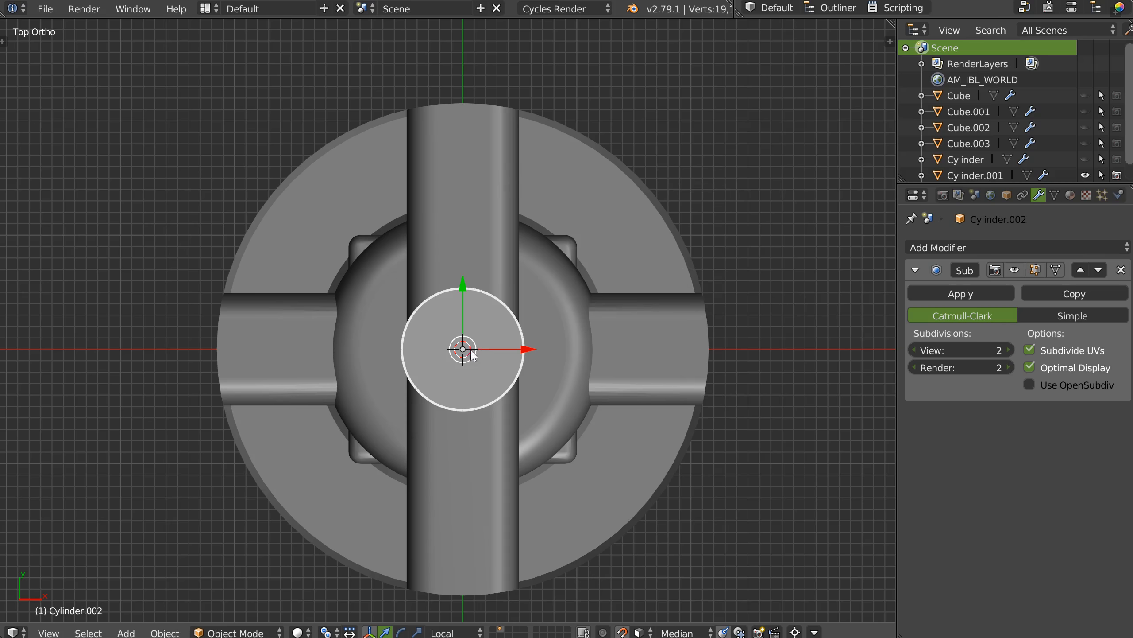
pyautogui.press('g')
pyautogui.click(599, 212)
# Step: Switch the viewport to Material shading and back to solid, cancelling a scale of the flared plug
pyautogui.press('z')
pyautogui.click(718, 295)
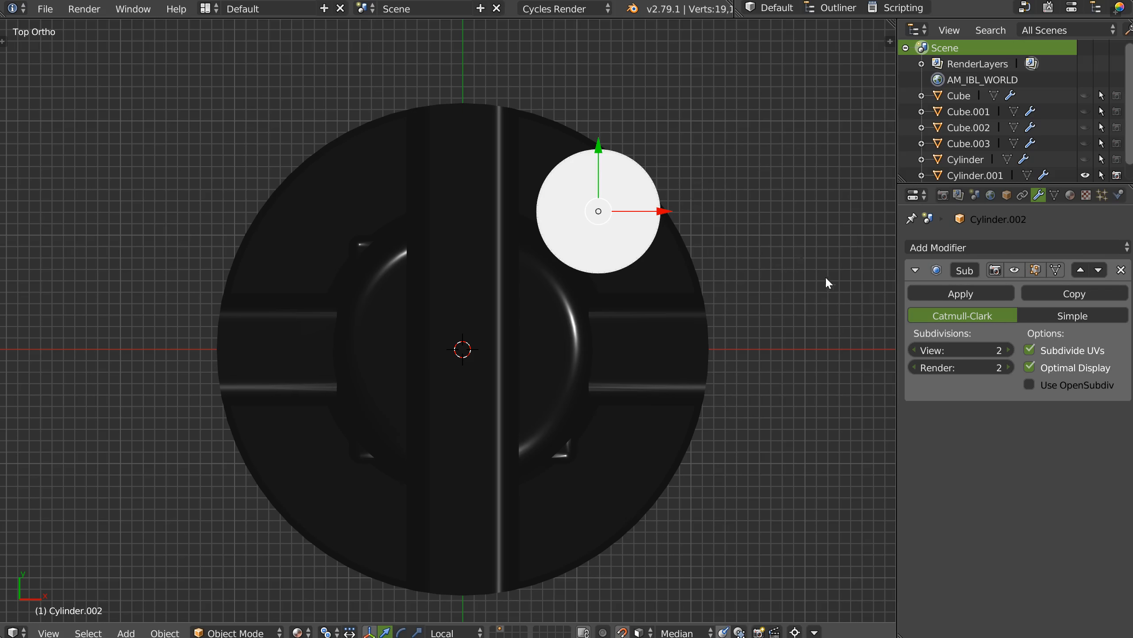
pyautogui.press('a')
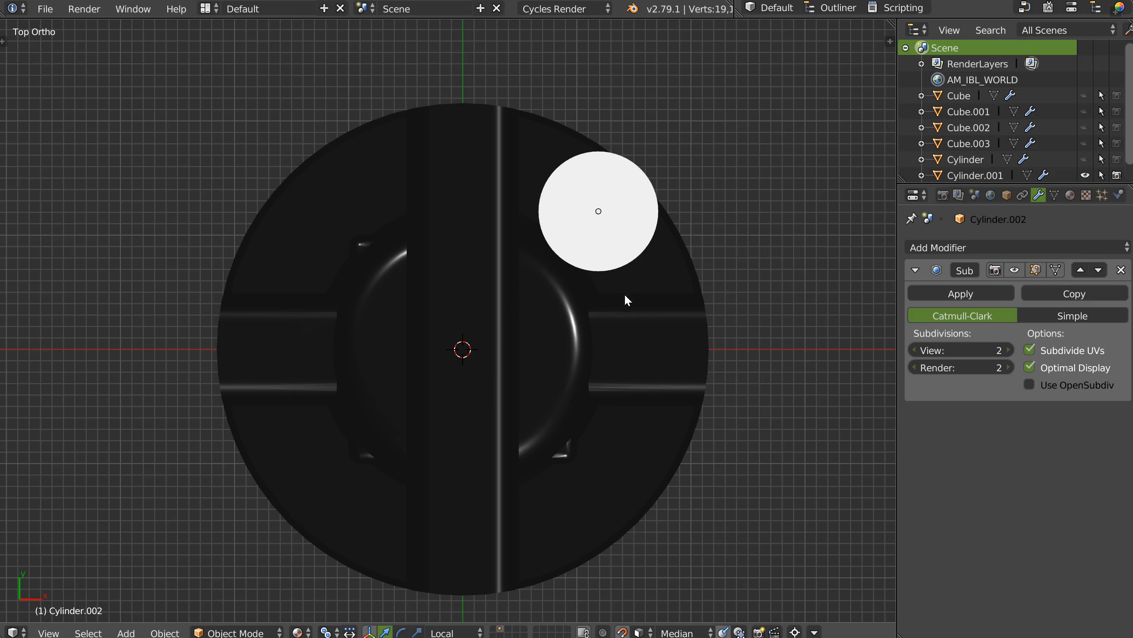
pyautogui.press('z')
pyautogui.click(628, 245)
pyautogui.rightClick(630, 245)
# Step: Scale the snapped flared plug down to less than half its size and check its placement from above
pyautogui.moveTo(632, 245); pyautogui.dragTo(581, 211, button='middle')
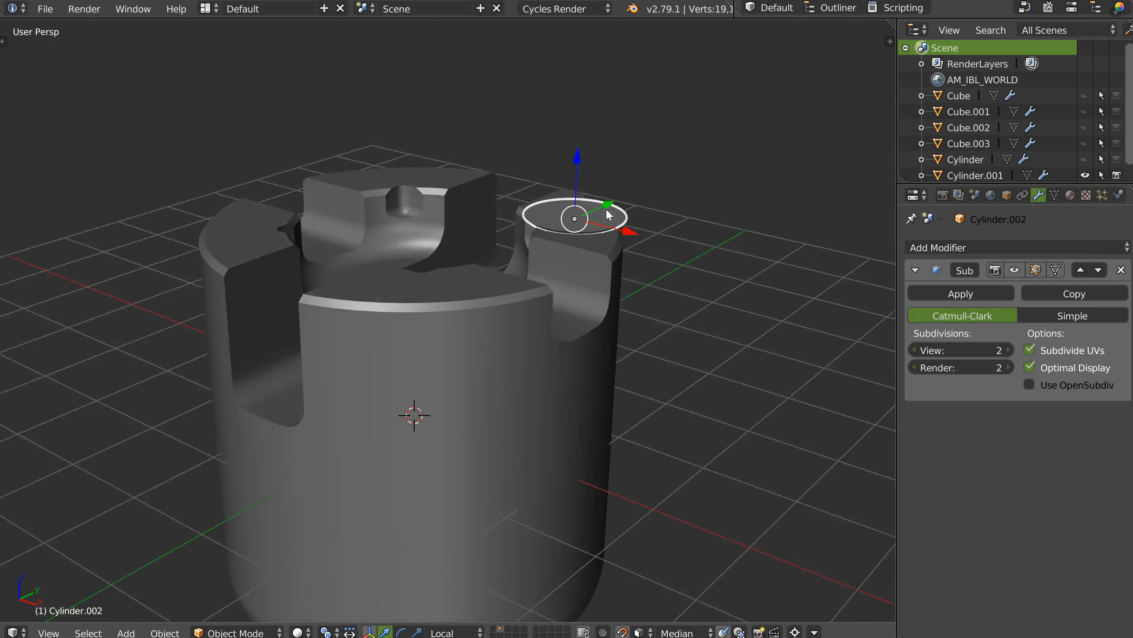
pyautogui.scroll(5, 581, 211)
pyautogui.scroll(1, 593, 243)
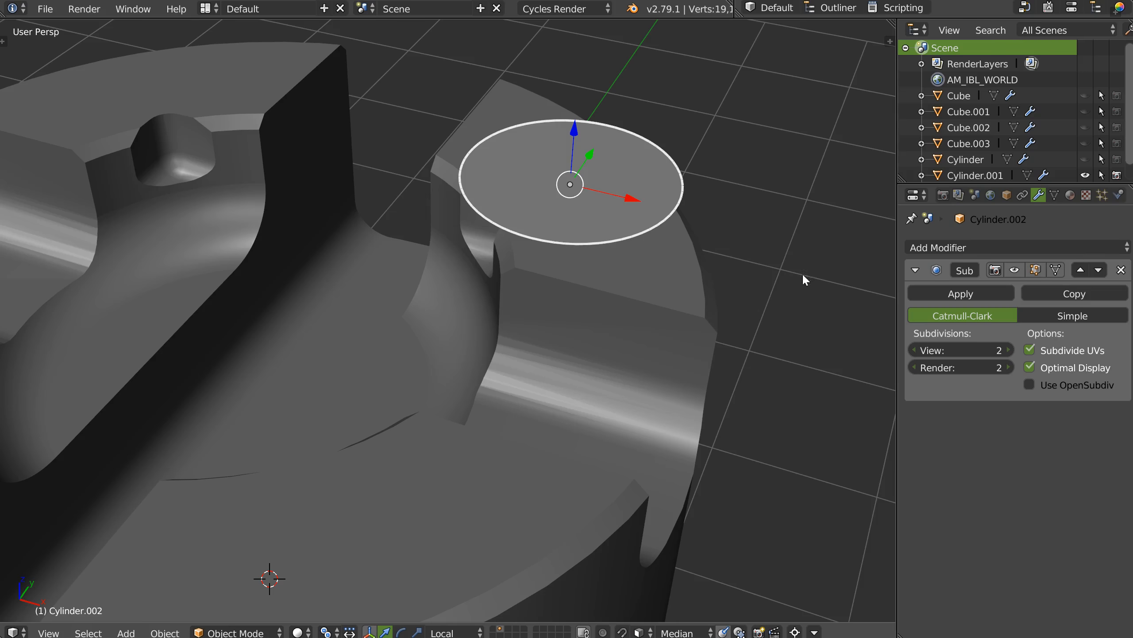
pyautogui.press('s')
pyautogui.click(655, 215)
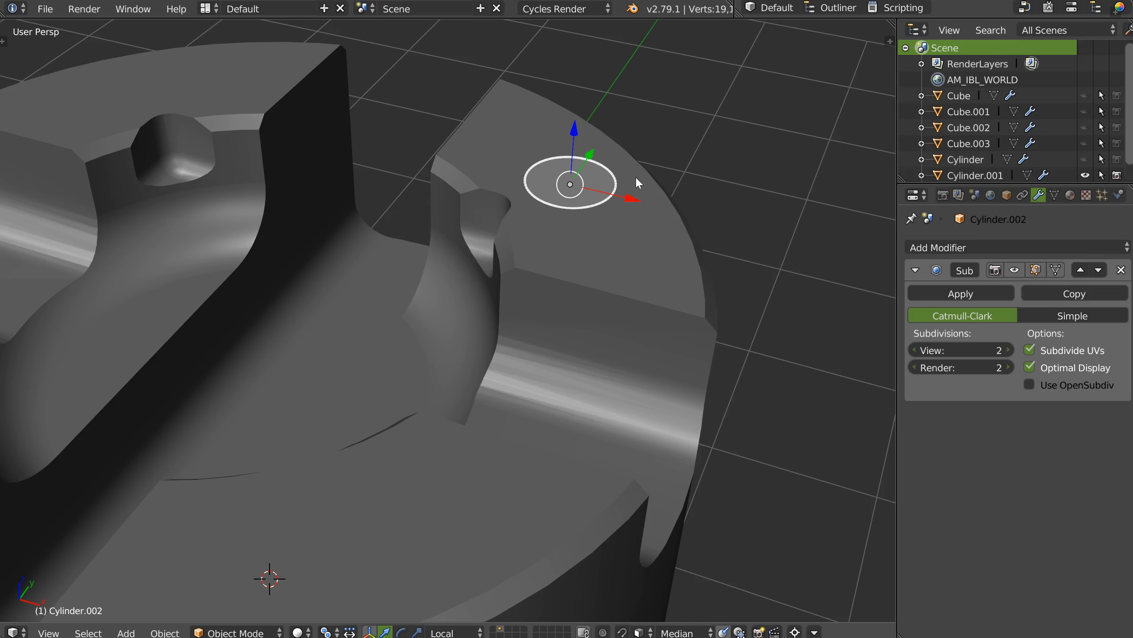
pyautogui.moveTo(654, 215); pyautogui.dragTo(576, 227, button='middle')
pyautogui.press('KP_7')
pyautogui.scroll(-2, 634, 133)
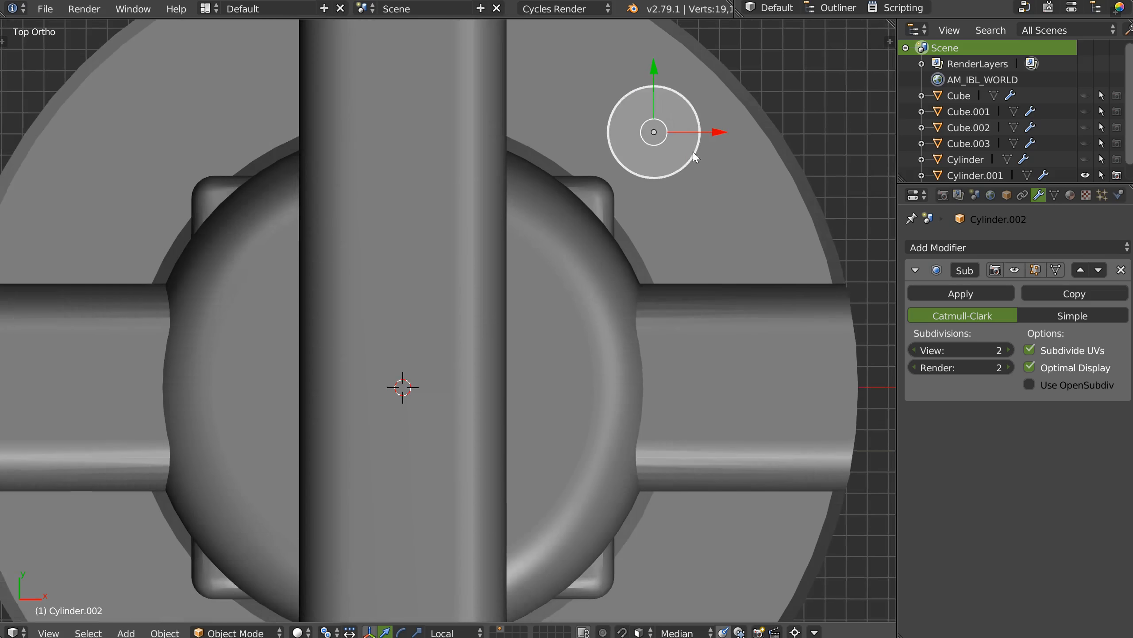
# Step: Mirror the flared plug across the X and Y axes, using the slotted cylinder as the mirror reference object
pyautogui.moveTo(632, 133); pyautogui.dragTo(632, 127)
pyautogui.scroll(-7, 638, 135)
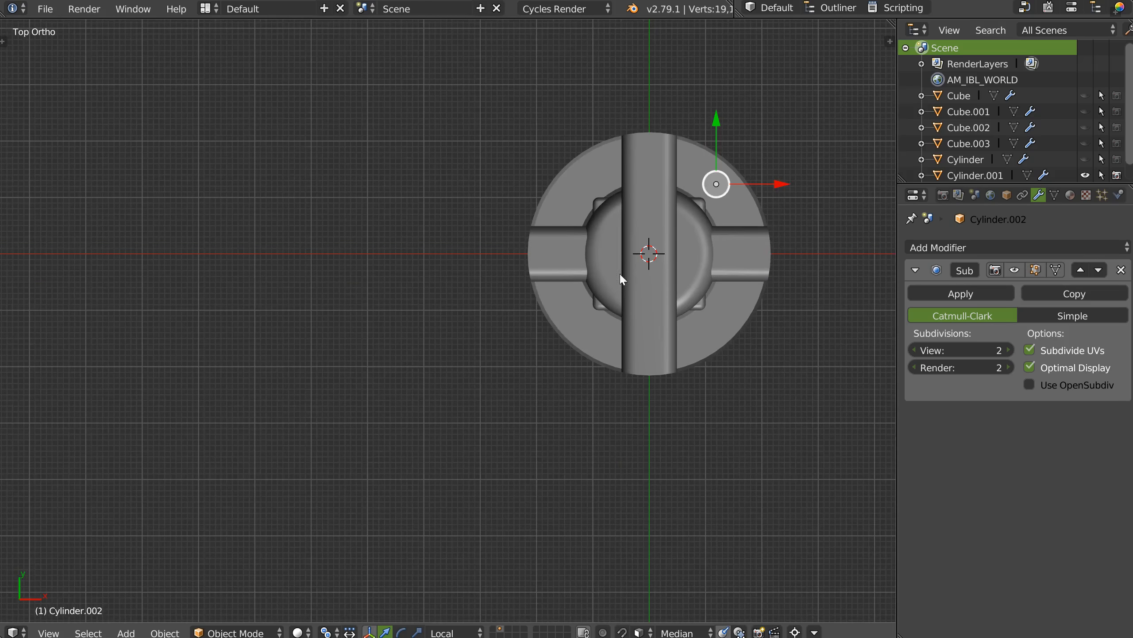
pyautogui.keyDown('shift'); pyautogui.moveTo(673, 256); pyautogui.dragTo(541, 288, button='middle'); pyautogui.keyUp('shift')
pyautogui.scroll(3, 540, 287)
pyautogui.rightClick(552, 254)
pyautogui.keyDown('shift'); pyautogui.click(601, 169); pyautogui.keyUp('shift')
pyautogui.hotkey('shift', 'space')
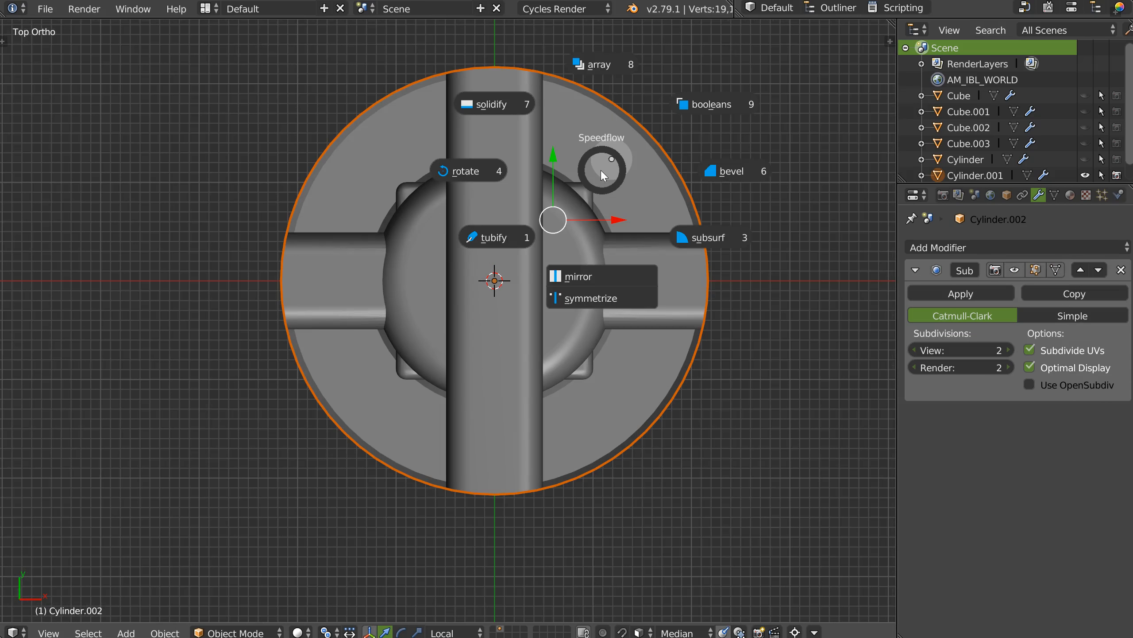
pyautogui.click(598, 273)
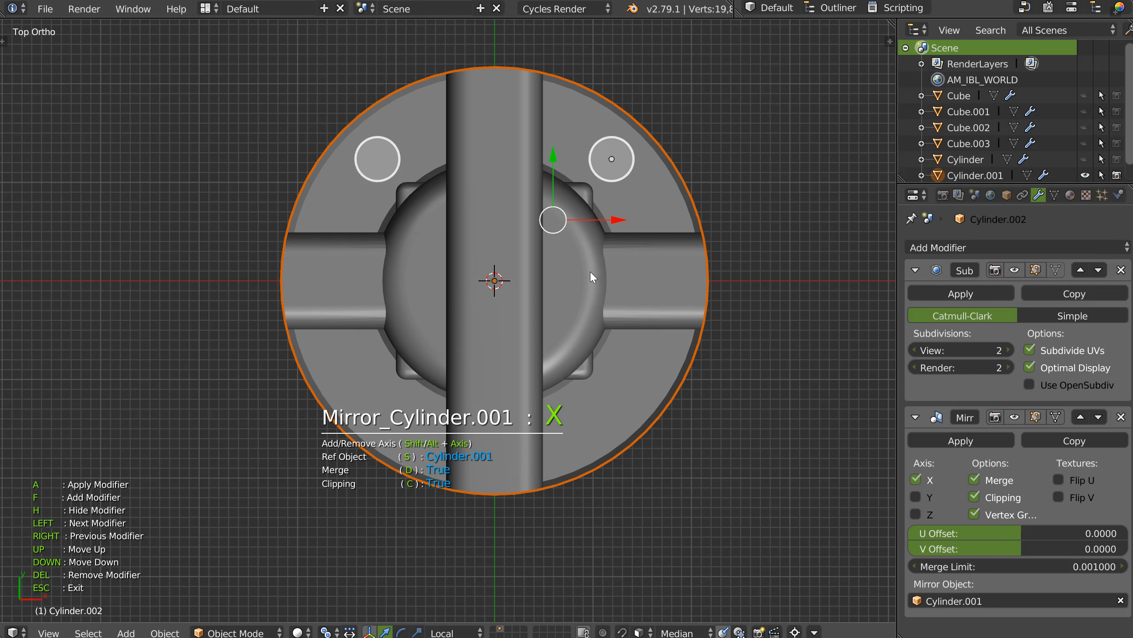
pyautogui.press('y')
pyautogui.press('Escape')
pyautogui.moveTo(589, 274); pyautogui.dragTo(630, 295, button='middle')
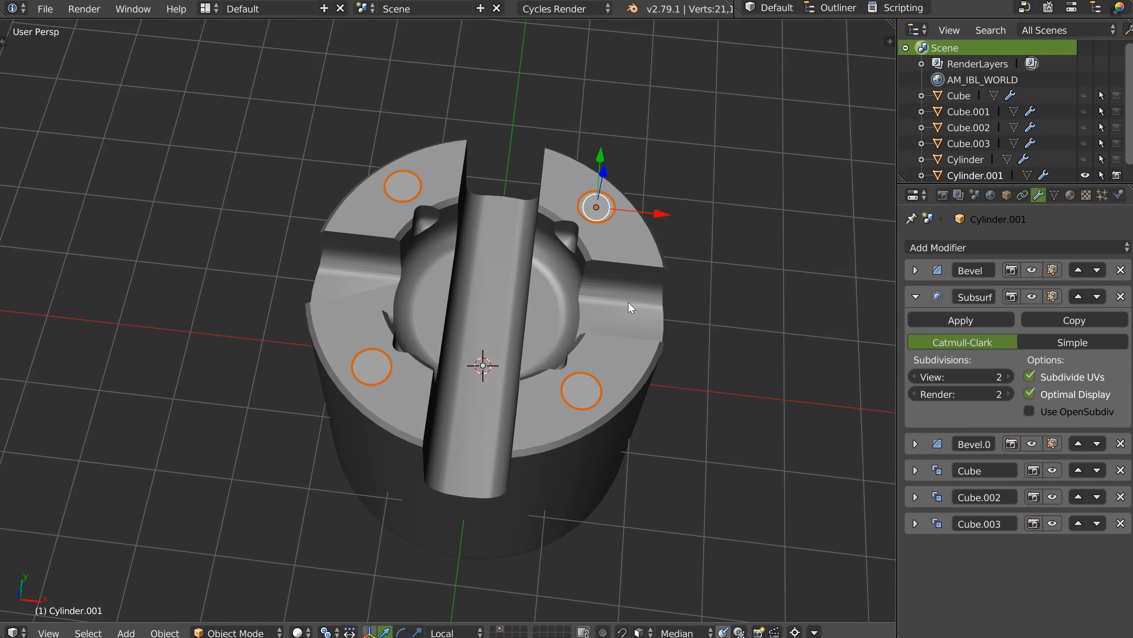
# Step: Cut the four mirrored plugs out of the slotted cylinder with a Speedflow difference boolean
pyautogui.rightClick(618, 351)
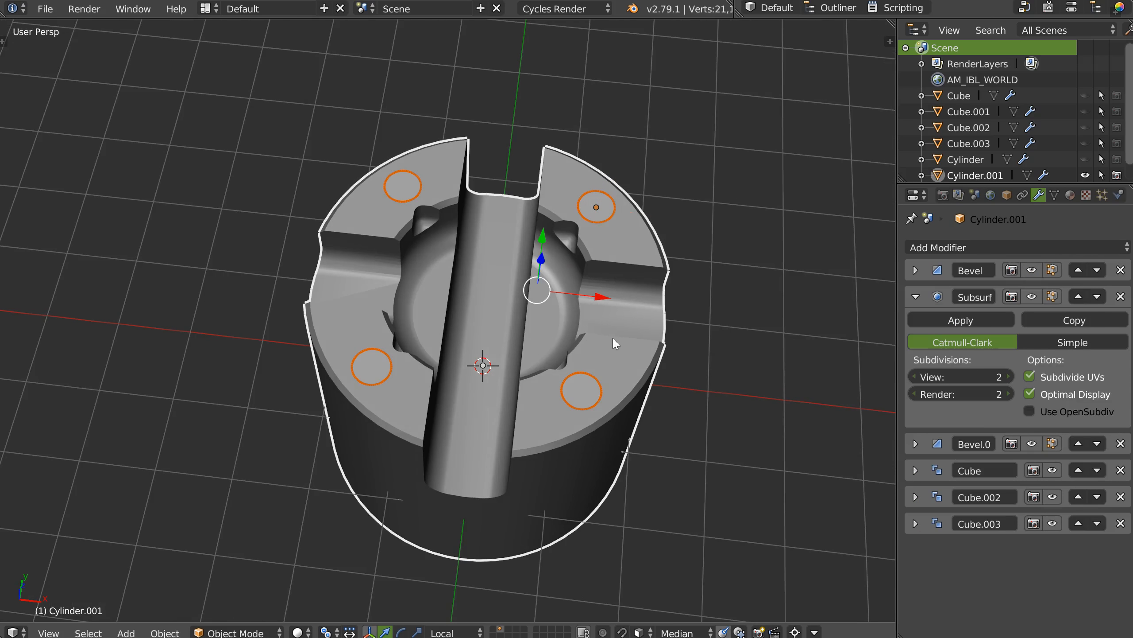
pyautogui.hotkey('shift', 'space')
pyautogui.click(712, 278)
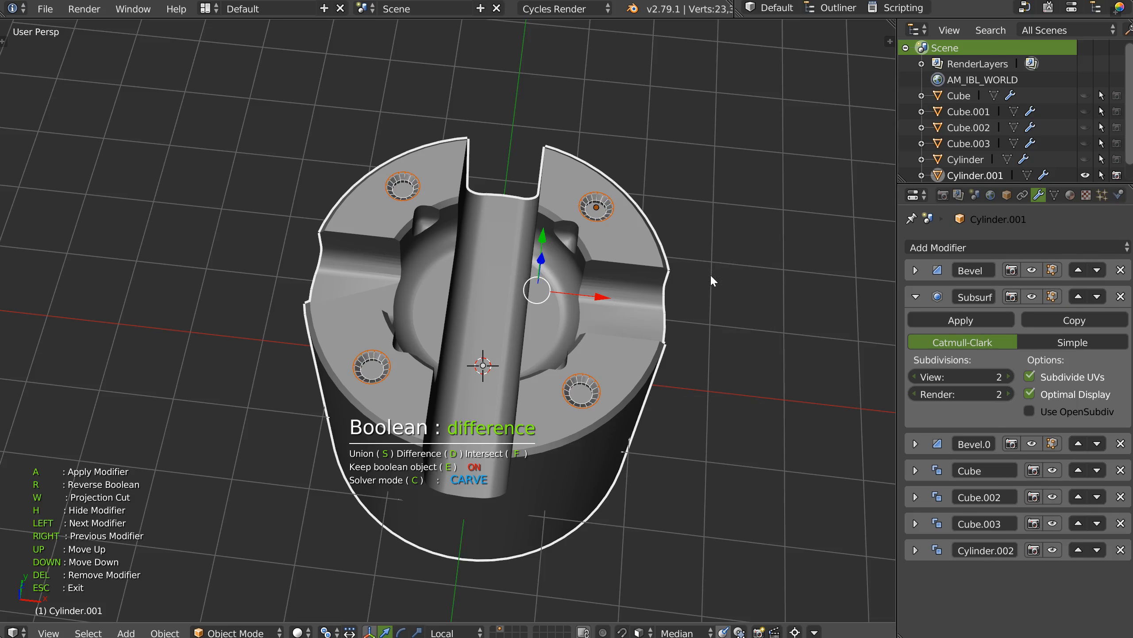
pyautogui.moveTo(699, 292); pyautogui.dragTo(541, 259, button='middle')
pyautogui.scroll(5, 770, 244)
pyautogui.press('Escape')
# Step: Lower the flared plug's bottom edge loop by about 0.19 along its local Z axis to deepen the holes
pyautogui.rightClick(646, 237)
pyautogui.press('Tab')
pyautogui.click(623, 290)
pyautogui.press('Tab')
pyautogui.click(502, 217)
pyautogui.scroll(3, 589, 277)
pyautogui.keyDown('alt'); pyautogui.rightClick(623, 267); pyautogui.keyUp('alt')
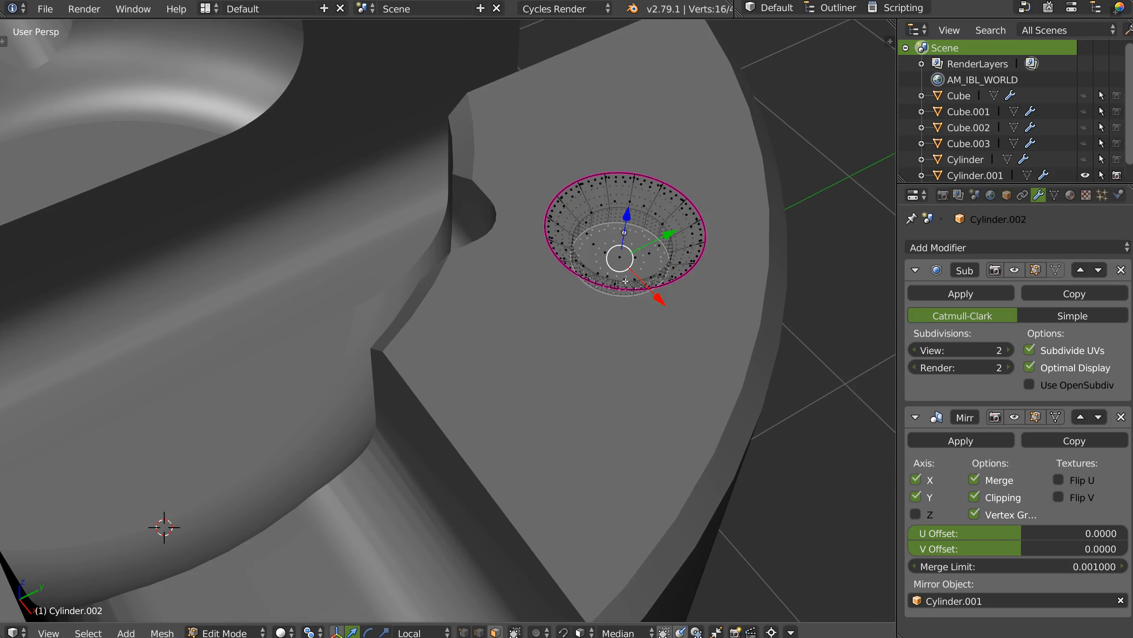
pyautogui.moveTo(624, 275); pyautogui.dragTo(625, 206, button='middle')
pyautogui.press('g')
pyautogui.press('z')
pyautogui.press('z')
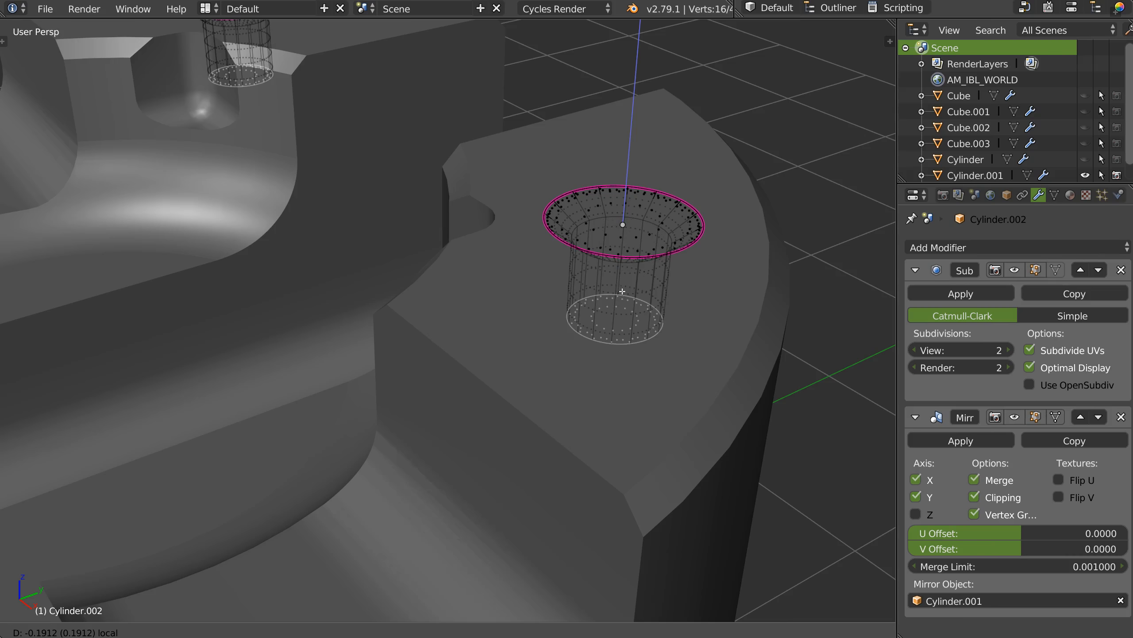
pyautogui.click(623, 291)
# Step: Return the plug cutter to Object Mode and hide it
pyautogui.moveTo(623, 291); pyautogui.dragTo(624, 332, button='middle')
pyautogui.press('Tab')
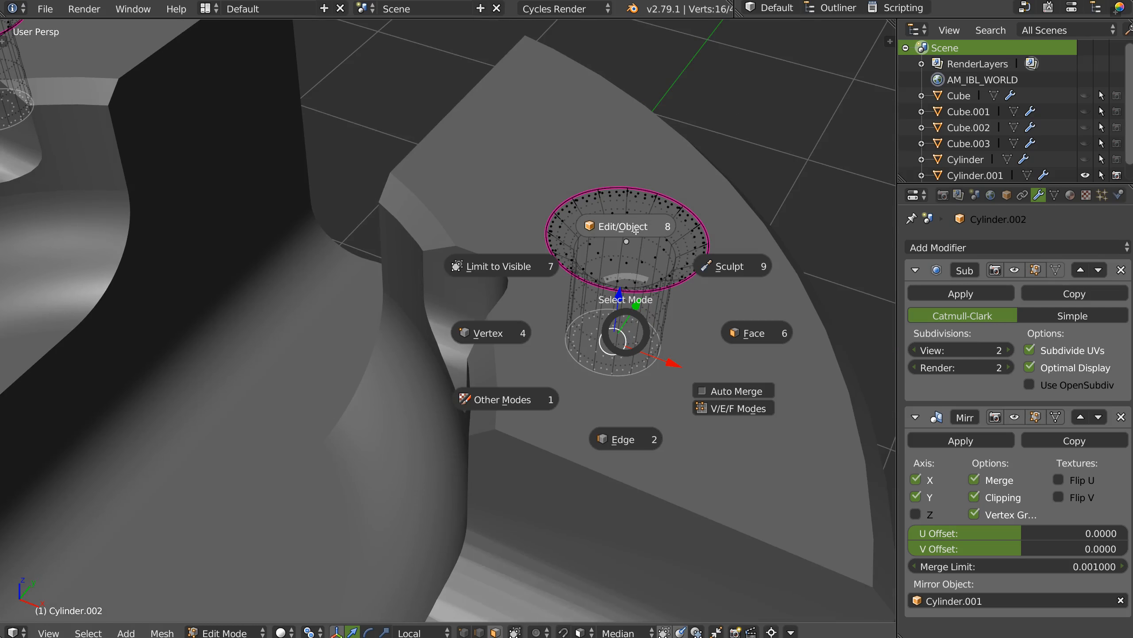
pyautogui.click(639, 227)
pyautogui.press('h')
# Step: Preview the countersunk holes and slots in Rendered shading from several angles and return to Solid shading
pyautogui.moveTo(598, 289)
pyautogui.mouseDown(button='middle')
pyautogui.moveTo(547, 311)
pyautogui.moveTo(541, 288)
pyautogui.moveTo(552, 309)
pyautogui.moveTo(632, 309)
pyautogui.mouseUp(button='middle')
pyautogui.press('z')
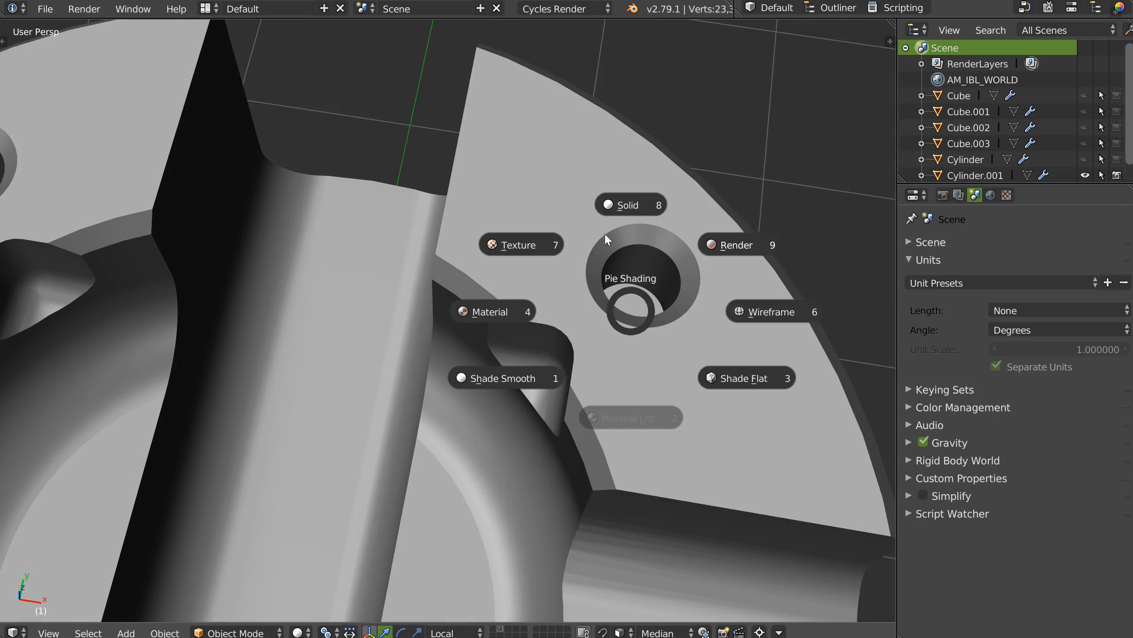
pyautogui.click(752, 251)
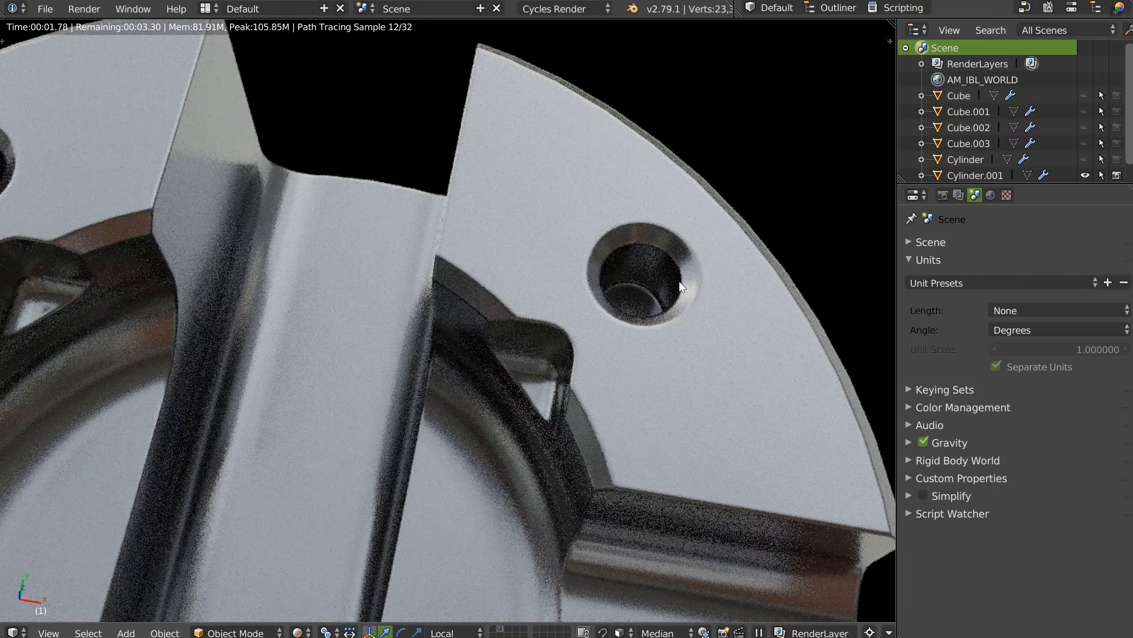
pyautogui.moveTo(647, 314); pyautogui.dragTo(647, 232, button='middle')
pyautogui.scroll(-1, 647, 234)
pyautogui.scroll(-1, 501, 334)
pyautogui.keyDown('shift'); pyautogui.moveTo(410, 437); pyautogui.dragTo(585, 309, button='middle'); pyautogui.keyUp('shift')
pyautogui.scroll(-2, 584, 309)
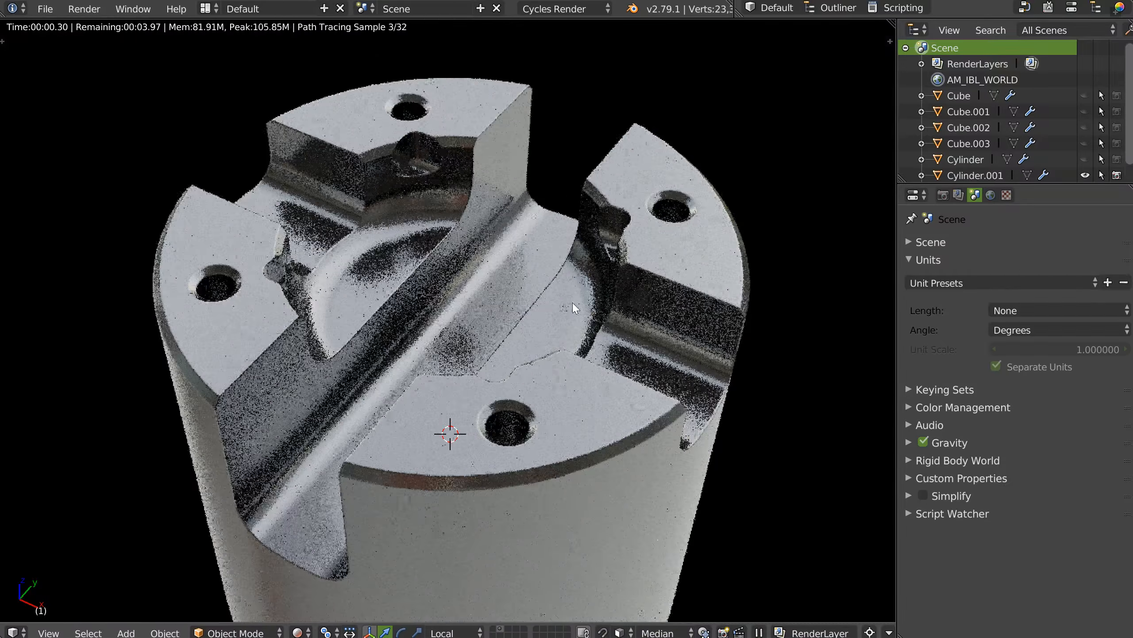
pyautogui.moveTo(401, 290); pyautogui.dragTo(487, 289, button='middle')
pyautogui.keyDown('shift'); pyautogui.moveTo(479, 213); pyautogui.dragTo(227, 112, button='middle'); pyautogui.keyUp('shift')
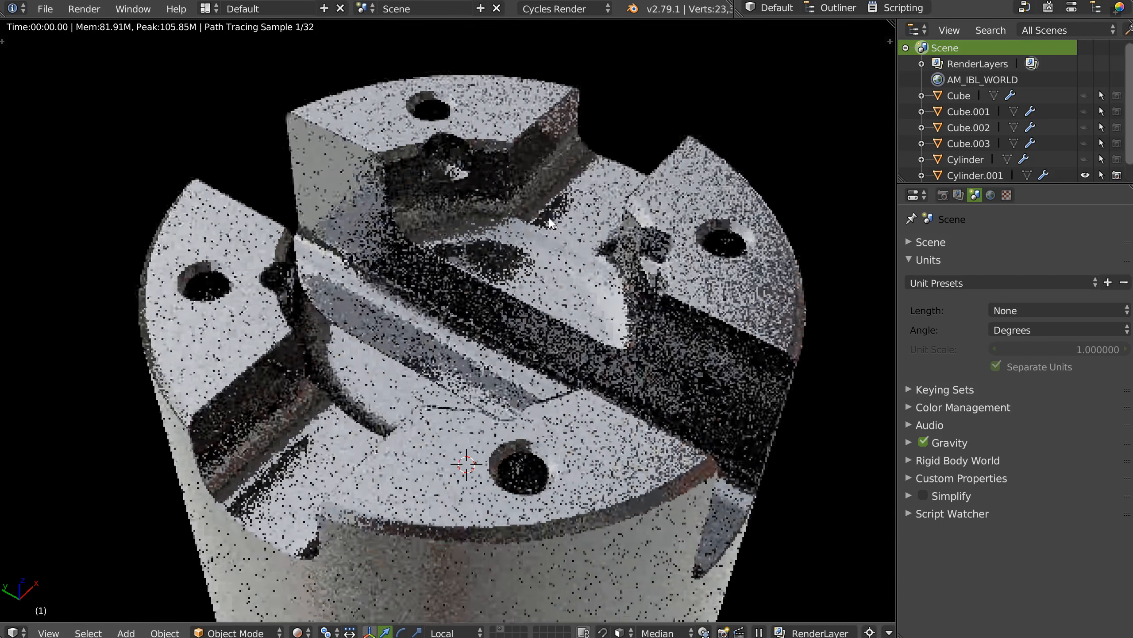
pyautogui.scroll(-3, 568, 288)
pyautogui.moveTo(569, 286); pyautogui.dragTo(500, 323, button='middle')
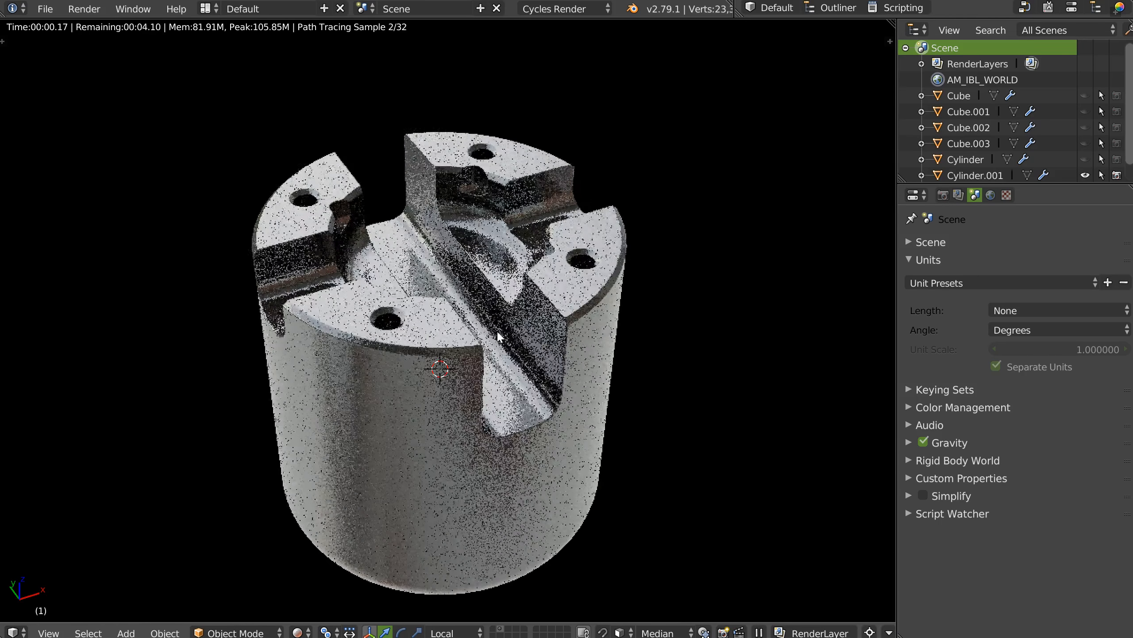
pyautogui.press('z')
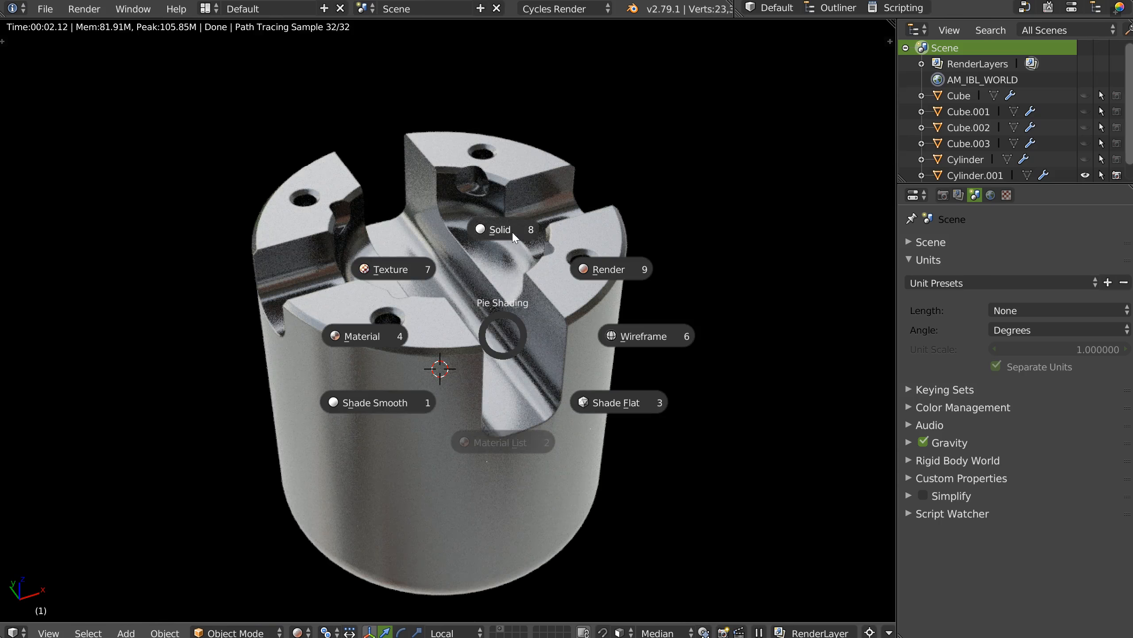
pyautogui.click(472, 286)
# Step: Add a cube at the cylinder's centre and scale it up until it encloses the cylinder's full width
pyautogui.moveTo(472, 286); pyautogui.dragTo(532, 301, button='middle')
pyautogui.hotkey('ctrl', 's')
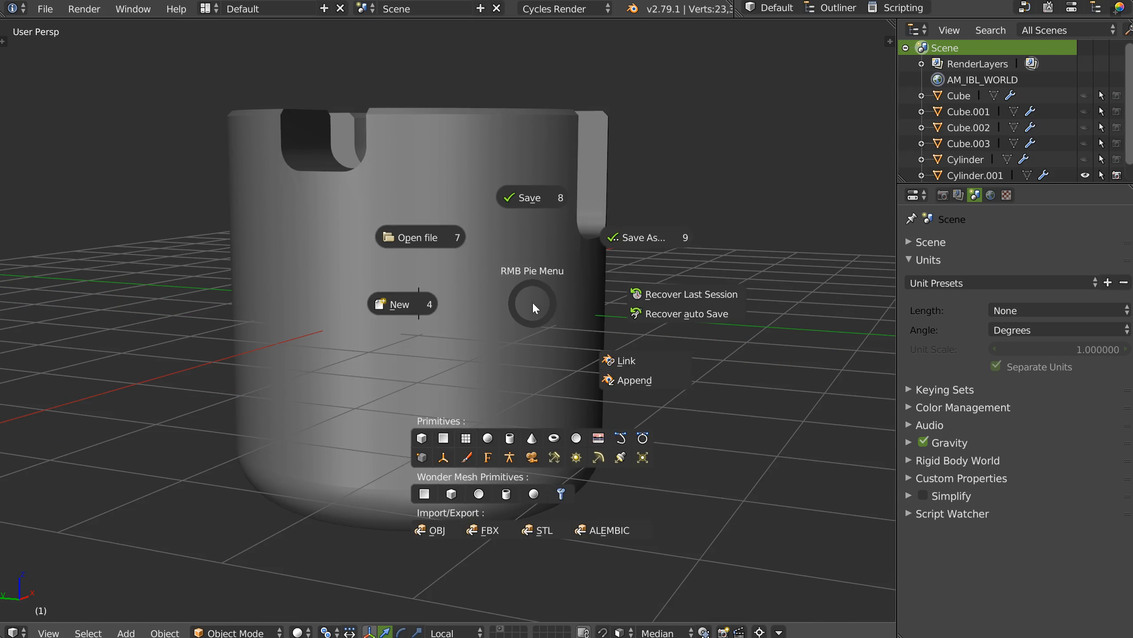
pyautogui.click(418, 436)
pyautogui.press('s')
pyautogui.click(659, 315)
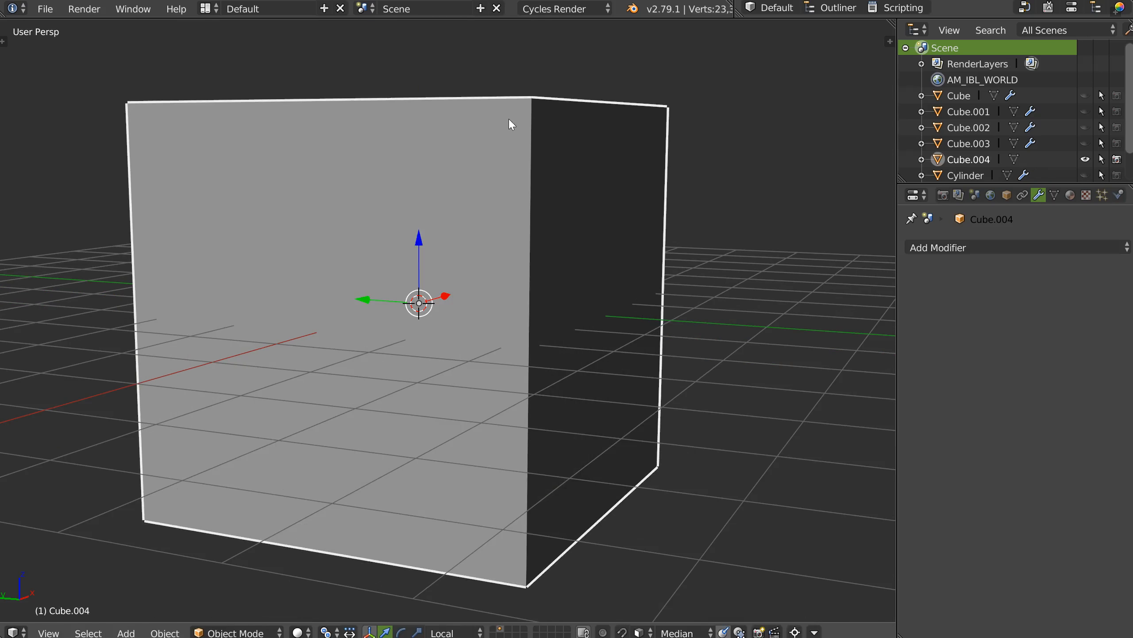
# Step: Flatten the cube along Z into a slab and lower it slightly around the cylinder's middle
pyautogui.press('s')
pyautogui.press('z')
pyautogui.click(512, 331)
pyautogui.moveTo(422, 246); pyautogui.dragTo(422, 271)
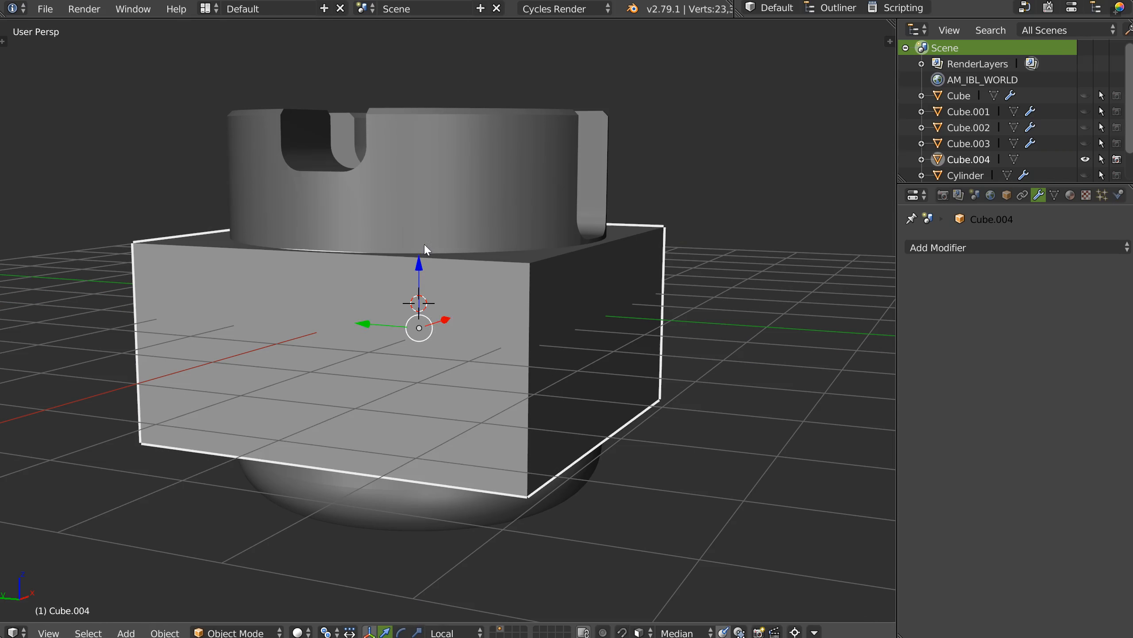
pyautogui.press('s')
pyautogui.press('z')
pyautogui.click(422, 227)
# Step: Slice the slotted cylinder with the slab using a Speedflow rebool boolean and hide the slab
pyautogui.keyDown('shift'); pyautogui.rightClick(512, 272); pyautogui.keyUp('shift')
pyautogui.hotkey('alt', 's')
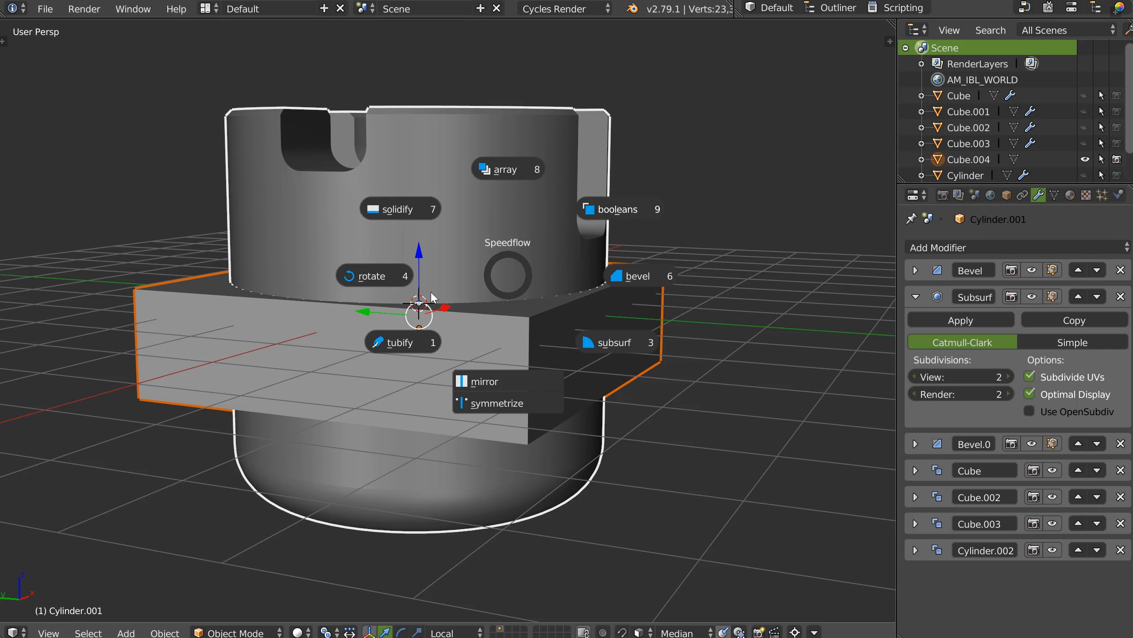
pyautogui.rightClick(489, 296)
pyautogui.moveTo(568, 280)
pyautogui.mouseDown(button='middle')
pyautogui.moveTo(519, 276)
pyautogui.moveTo(479, 326)
pyautogui.moveTo(504, 292)
pyautogui.moveTo(444, 329)
pyautogui.mouseUp(button='middle')
pyautogui.press('h')
# Step: Inspect the slice seams around the cylinder in Rendered shading and return to Solid shading
pyautogui.scroll(4, 504, 292)
pyautogui.press('z')
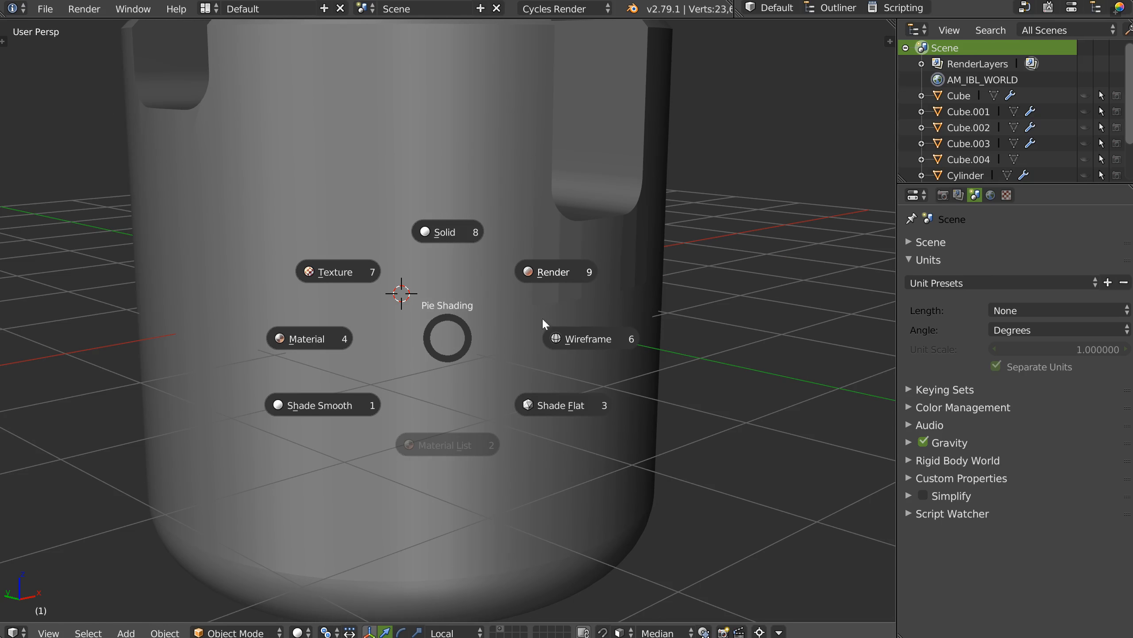
pyautogui.click(550, 303)
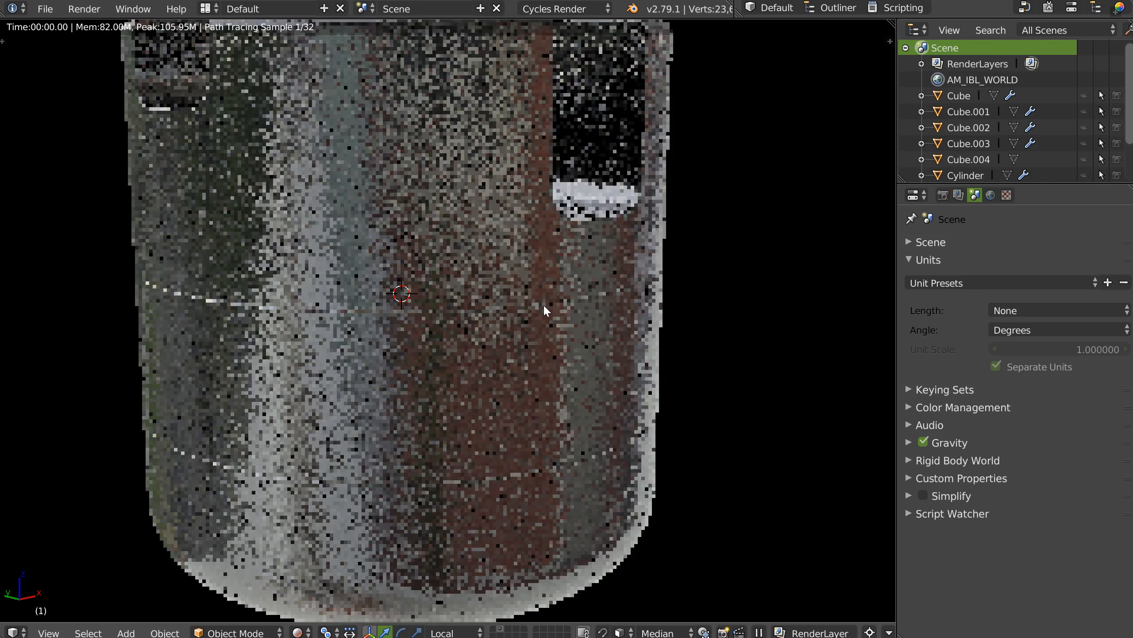
pyautogui.moveTo(372, 325)
pyautogui.keyDown('ctrl'); pyautogui.mouseDown(button='middle')
pyautogui.moveTo(375, 298)
pyautogui.moveTo(582, 258)
pyautogui.moveTo(479, 287)
pyautogui.moveTo(592, 224)
pyautogui.mouseUp(button='middle'); pyautogui.keyUp('ctrl')
pyautogui.moveTo(777, 243)
pyautogui.mouseDown(button='middle')
pyautogui.moveTo(581, 258)
pyautogui.moveTo(689, 243)
pyautogui.moveTo(372, 363)
pyautogui.moveTo(630, 270)
pyautogui.moveTo(519, 294)
pyautogui.moveTo(555, 342)
pyautogui.mouseUp(button='middle')
pyautogui.press('z')
pyautogui.click(555, 231)
# Step: Scale the separated middle band slightly narrower than the cylinder and switch off its second bevel modifier's viewport display
pyautogui.rightClick(566, 308)
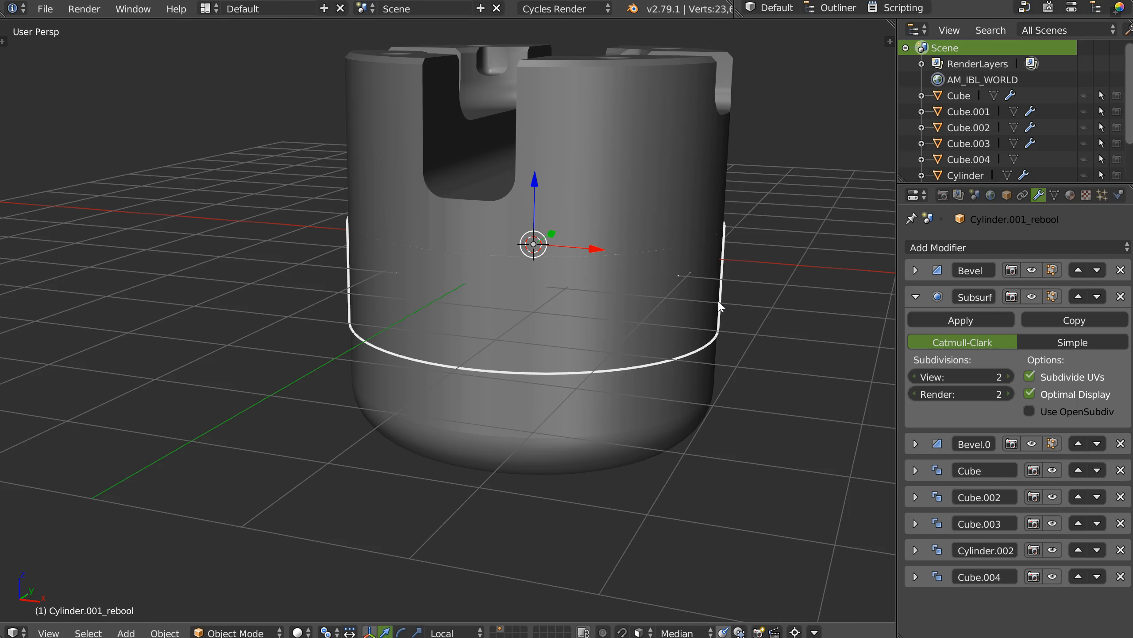
pyautogui.press('s')
pyautogui.click(553, 298)
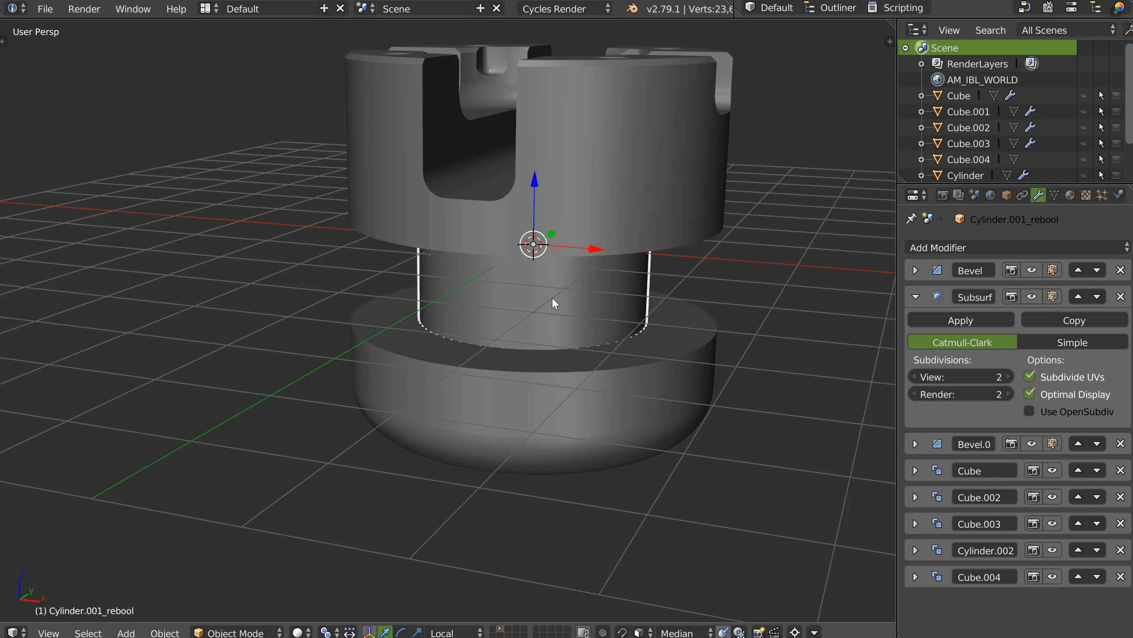
pyautogui.moveTo(669, 299); pyautogui.dragTo(599, 264, button='middle')
pyautogui.press('s')
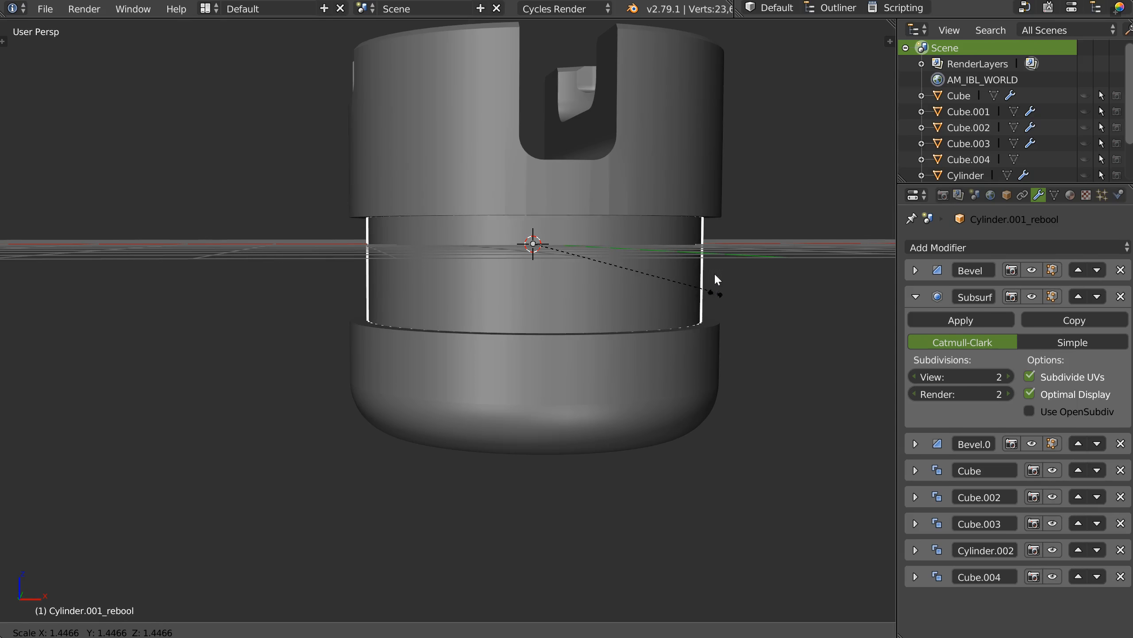
pyautogui.click(714, 279)
pyautogui.moveTo(713, 279); pyautogui.dragTo(556, 281, button='middle')
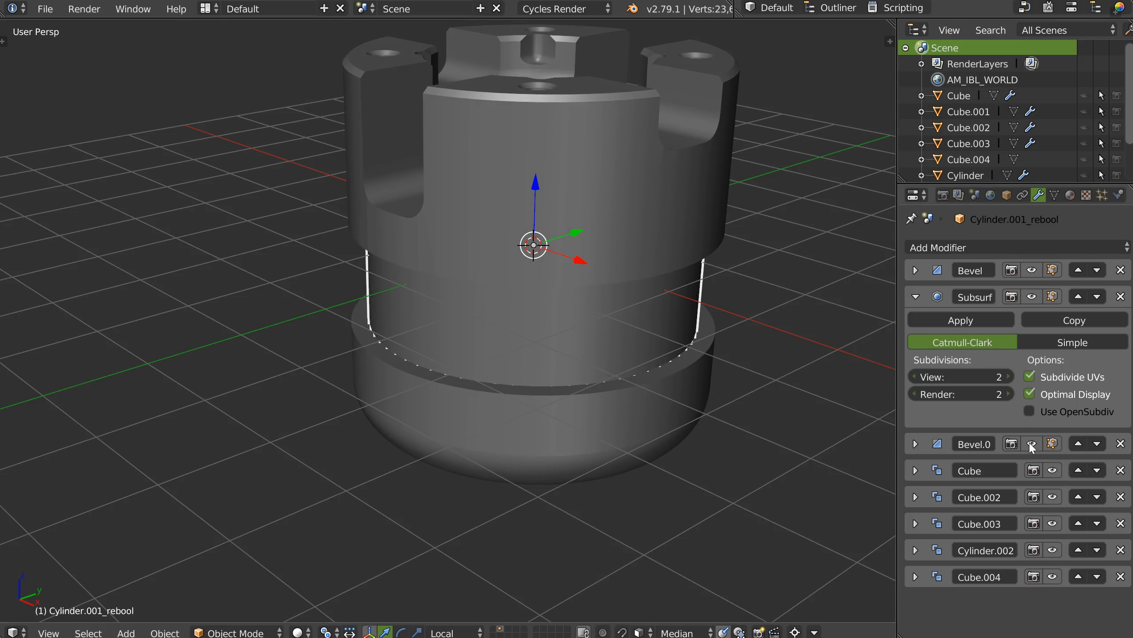
pyautogui.click(1053, 444)
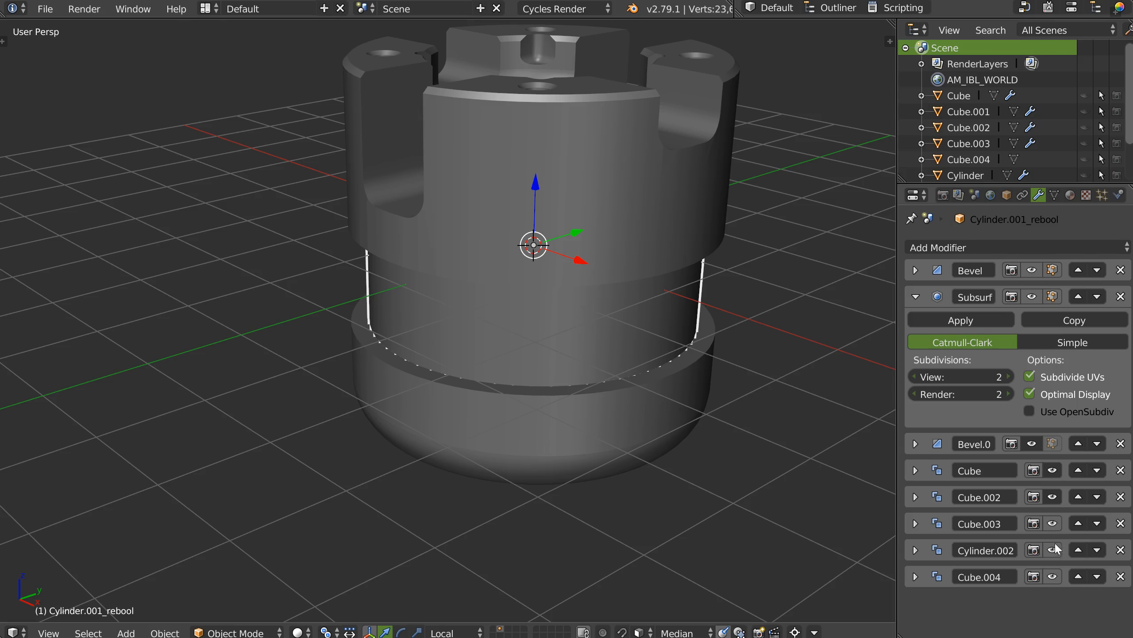
# Step: Select the slotted cylinder, show its wireframe overlay and examine the topology around the slots
pyautogui.moveTo(543, 402); pyautogui.dragTo(460, 397, button='middle')
pyautogui.scroll(3, 544, 373)
pyautogui.rightClick(544, 374)
pyautogui.moveTo(544, 375); pyautogui.dragTo(579, 350, button='middle')
pyautogui.hotkey('shift', 'z')
pyautogui.click(443, 234)
pyautogui.scroll(1, 578, 177)
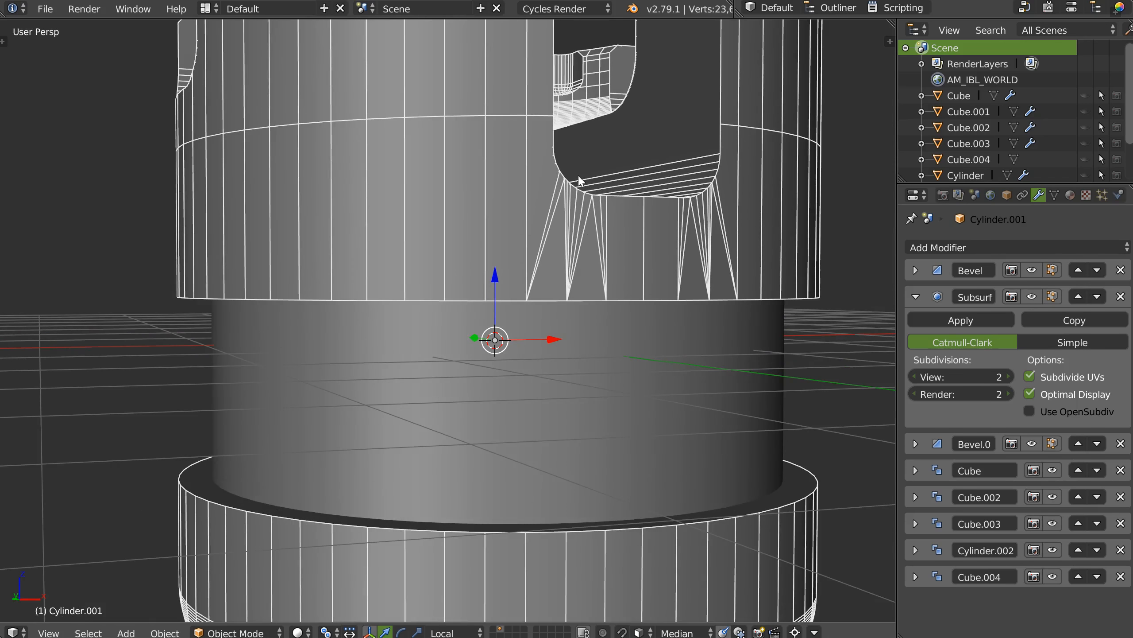
pyautogui.scroll(-5, 641, 213)
pyautogui.moveTo(606, 256); pyautogui.dragTo(560, 298, button='middle')
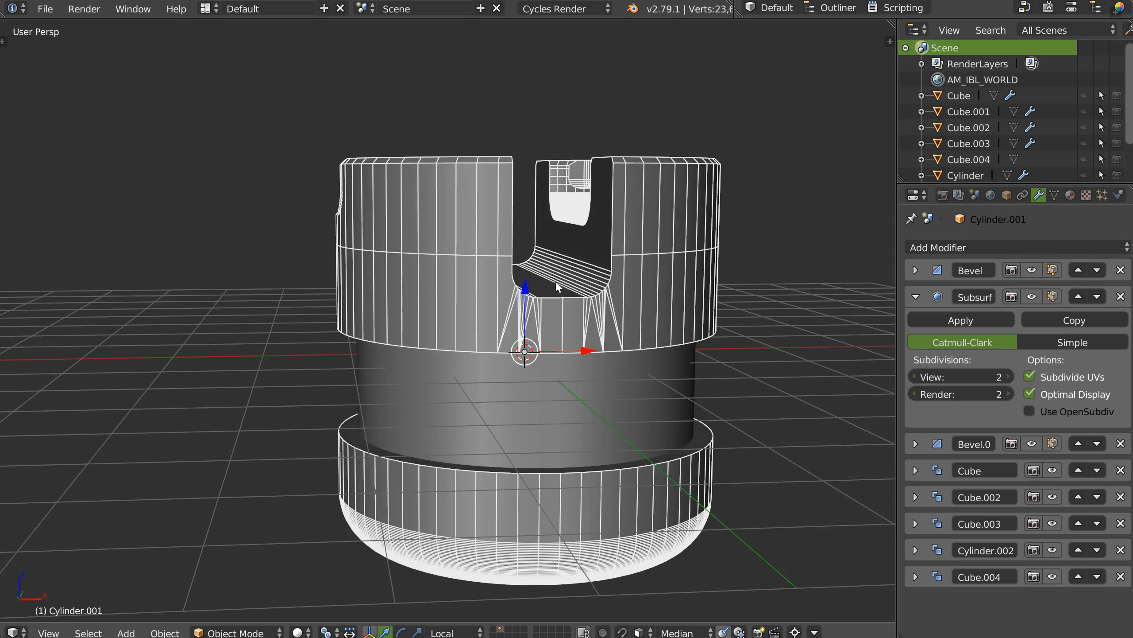
# Step: Add a horizontal edge loop around the slotted cylinder's wall, a little above mid-height, and return to Object Mode
pyautogui.press('Tab')
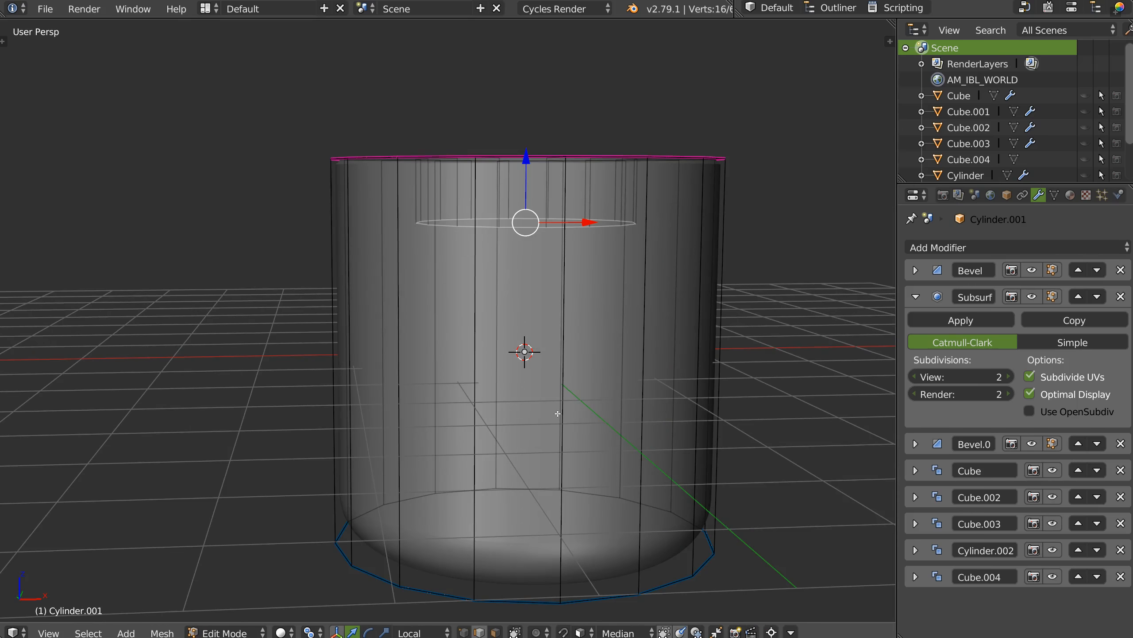
pyautogui.hotkey('ctrl', 'r')
pyautogui.click(564, 357)
pyautogui.click(576, 363)
pyautogui.hotkey('ctrl', 'Tab')
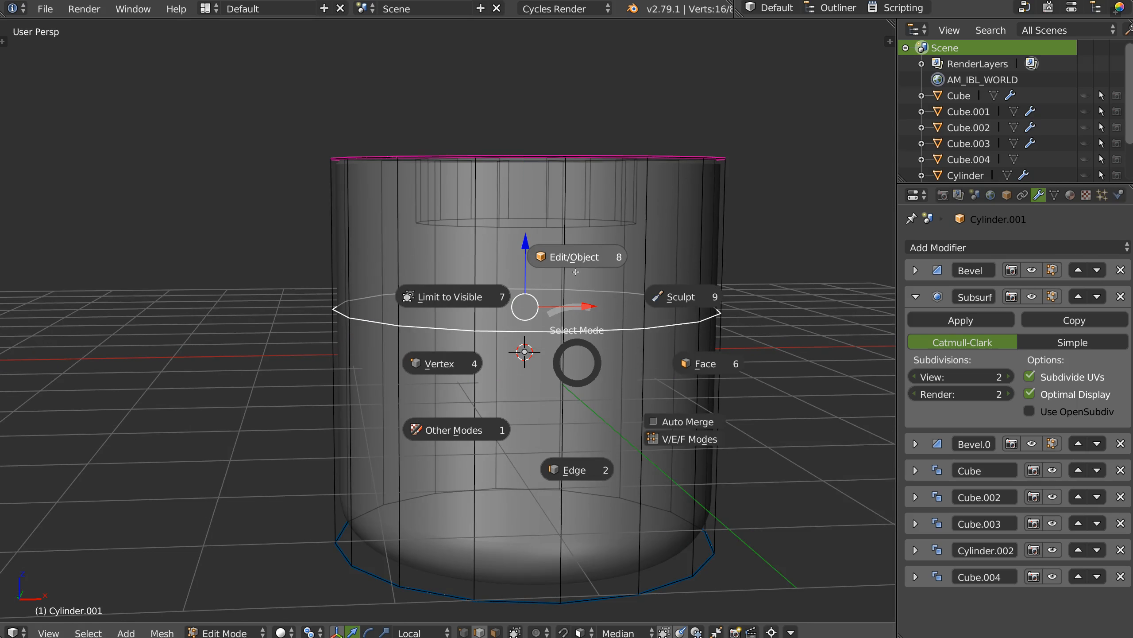
pyautogui.click(576, 267)
# Step: Turn off the wireframe overlay and preview the grooved cylinder in Rendered shading
pyautogui.moveTo(527, 331)
pyautogui.mouseDown(button='middle')
pyautogui.moveTo(548, 314)
pyautogui.moveTo(530, 326)
pyautogui.moveTo(409, 326)
pyautogui.moveTo(483, 296)
pyautogui.moveTo(586, 324)
pyautogui.moveTo(567, 328)
pyautogui.moveTo(745, 342)
pyautogui.moveTo(686, 369)
pyautogui.moveTo(493, 347)
pyautogui.moveTo(522, 313)
pyautogui.moveTo(516, 337)
pyautogui.mouseUp(button='middle')
pyautogui.press('z')
pyautogui.click(563, 328)
pyautogui.scroll(-2, 567, 328)
pyautogui.scroll(2, 494, 346)
pyautogui.press('z')
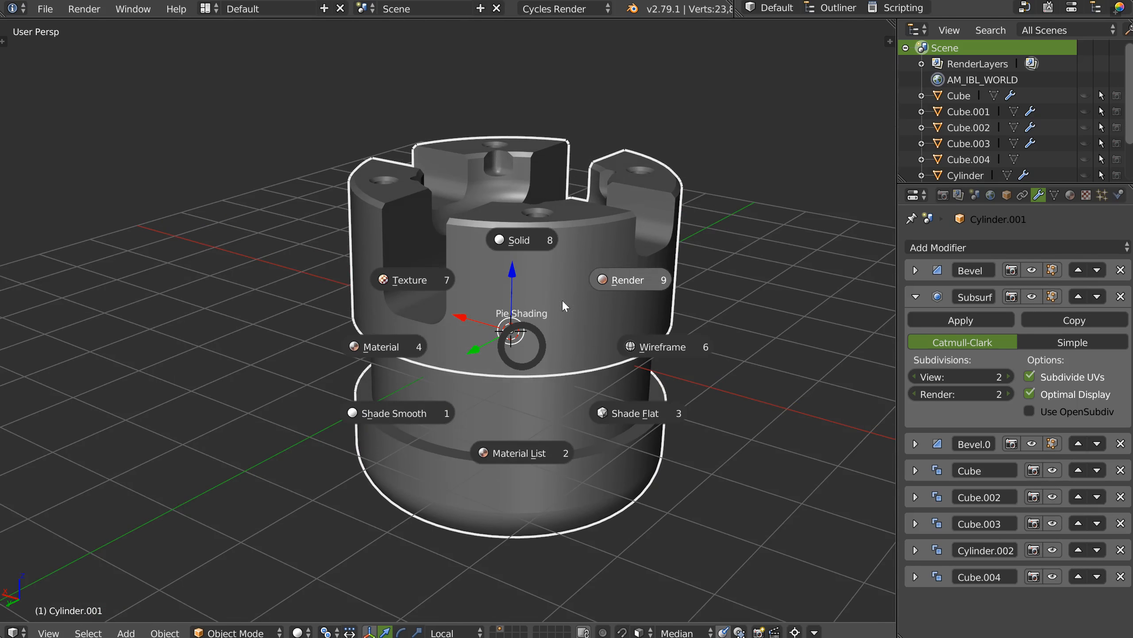
pyautogui.click(623, 279)
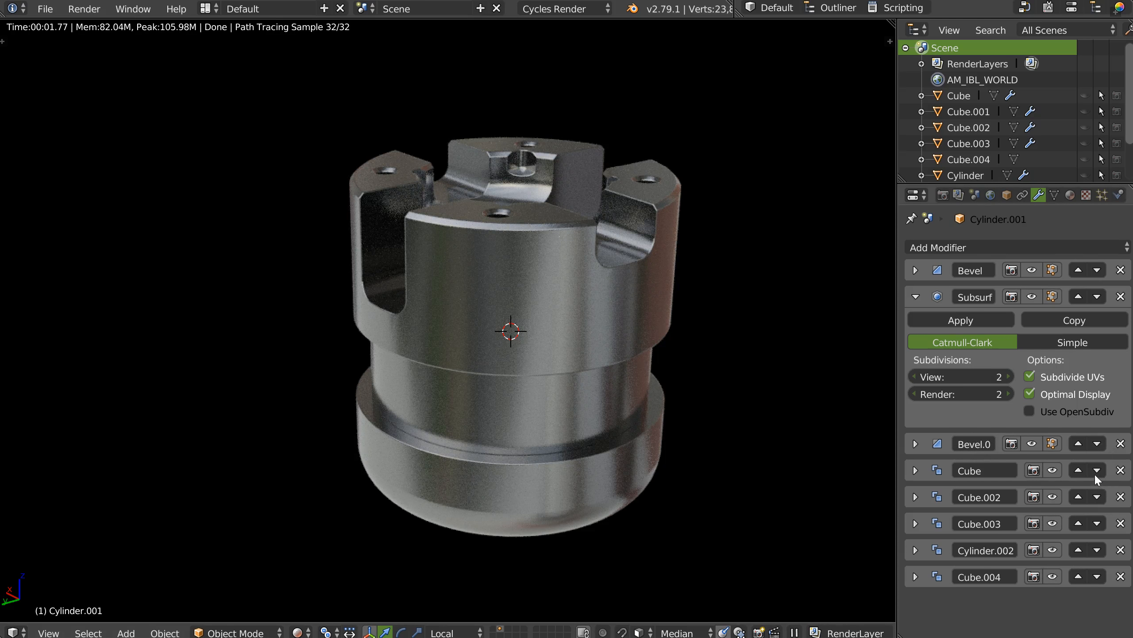
# Step: Move the second bevel modifier below the Cube and Cube.002 booleans and turn off the Subsurf modifier's viewport display
pyautogui.click(1072, 475)
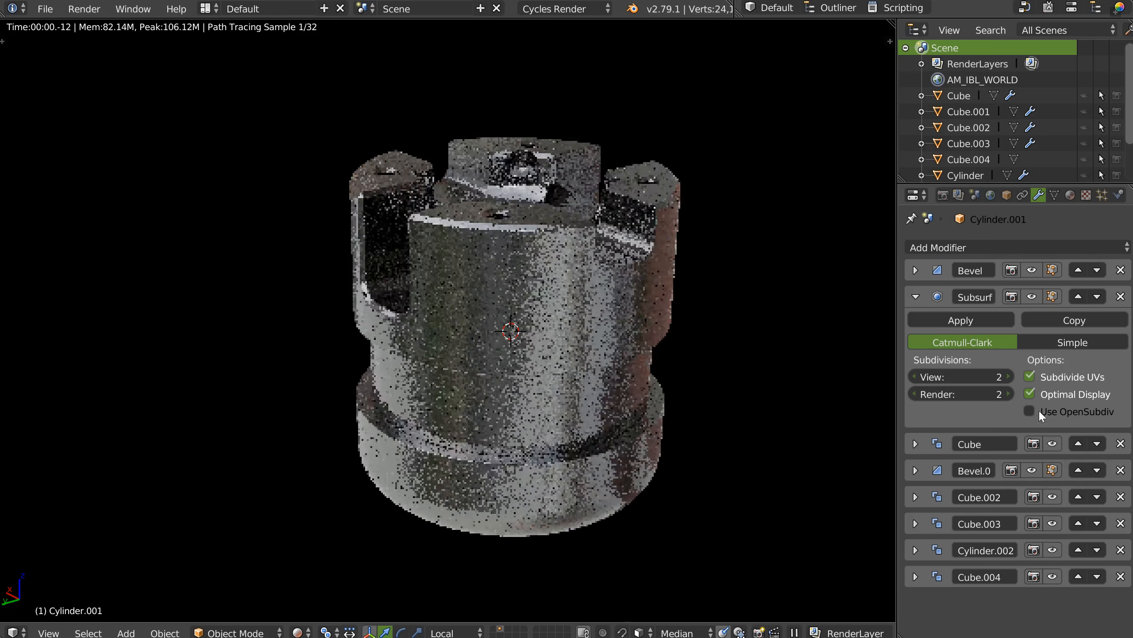
pyautogui.click(1032, 301)
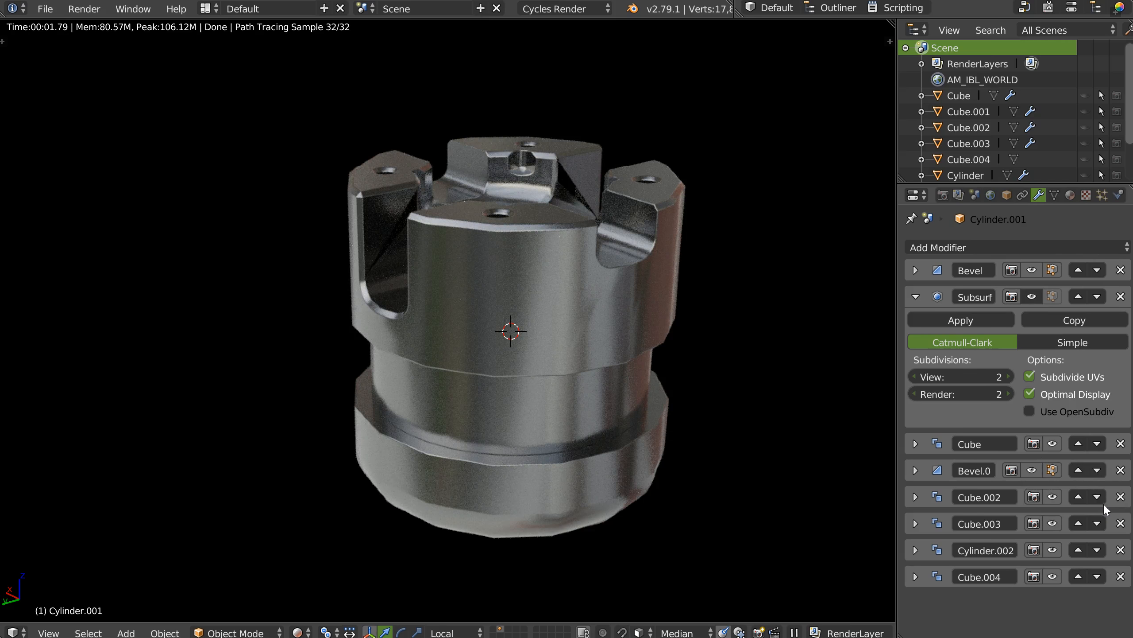
pyautogui.click(1103, 501)
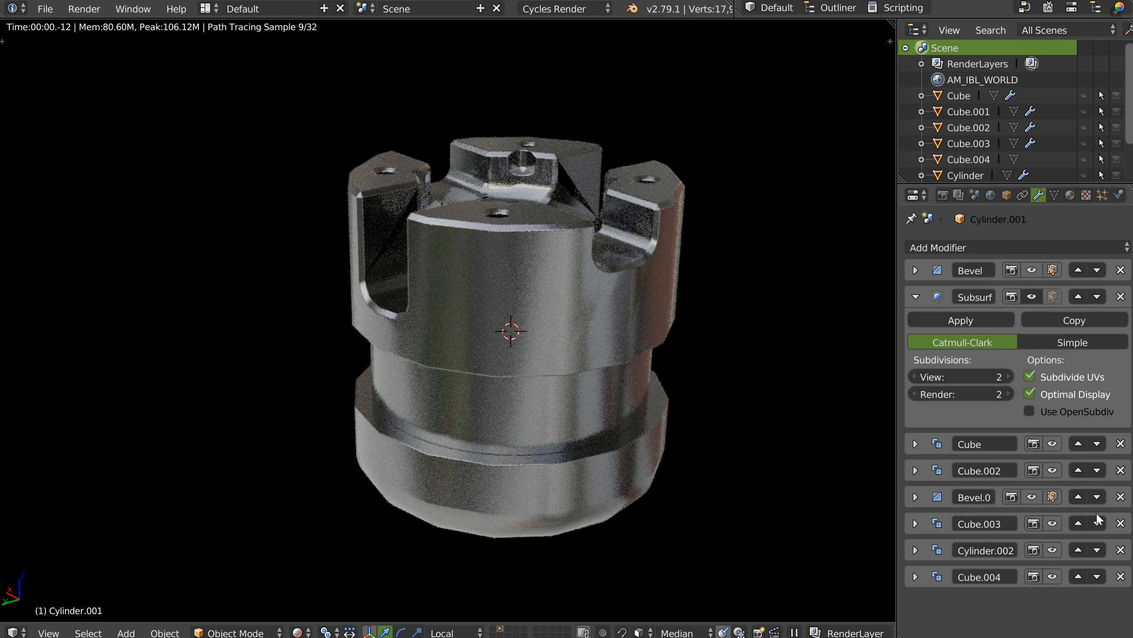
# Step: Move the second bevel modifier directly below Subsurf, above all the booleans, and turn the Subsurf modifier's viewport display back on
pyautogui.click(1097, 502)
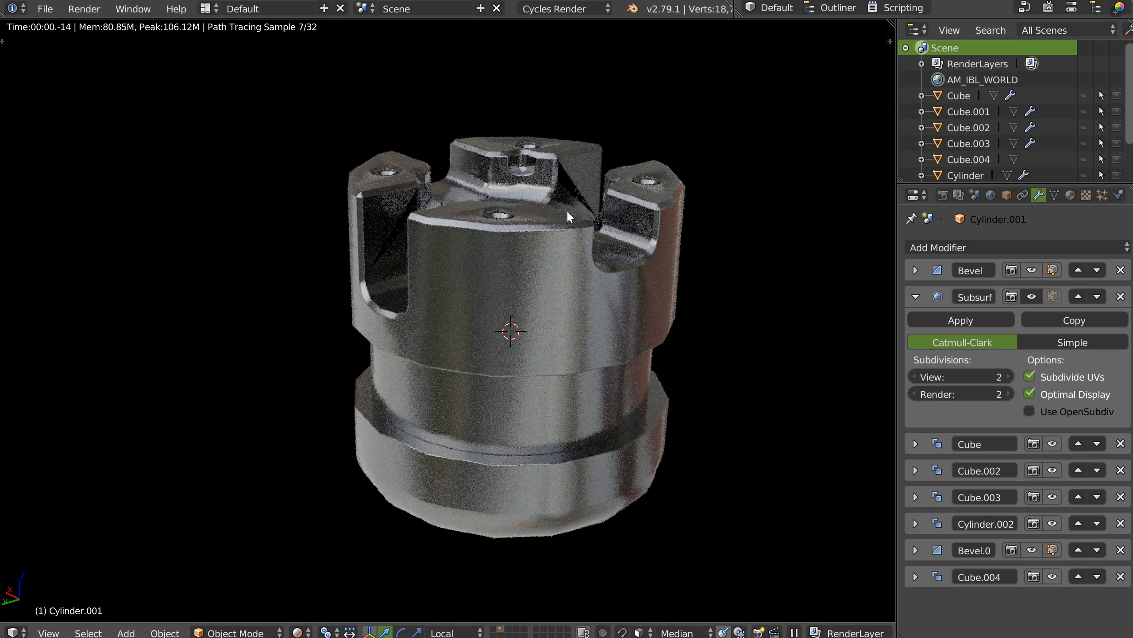
pyautogui.click(1078, 551)
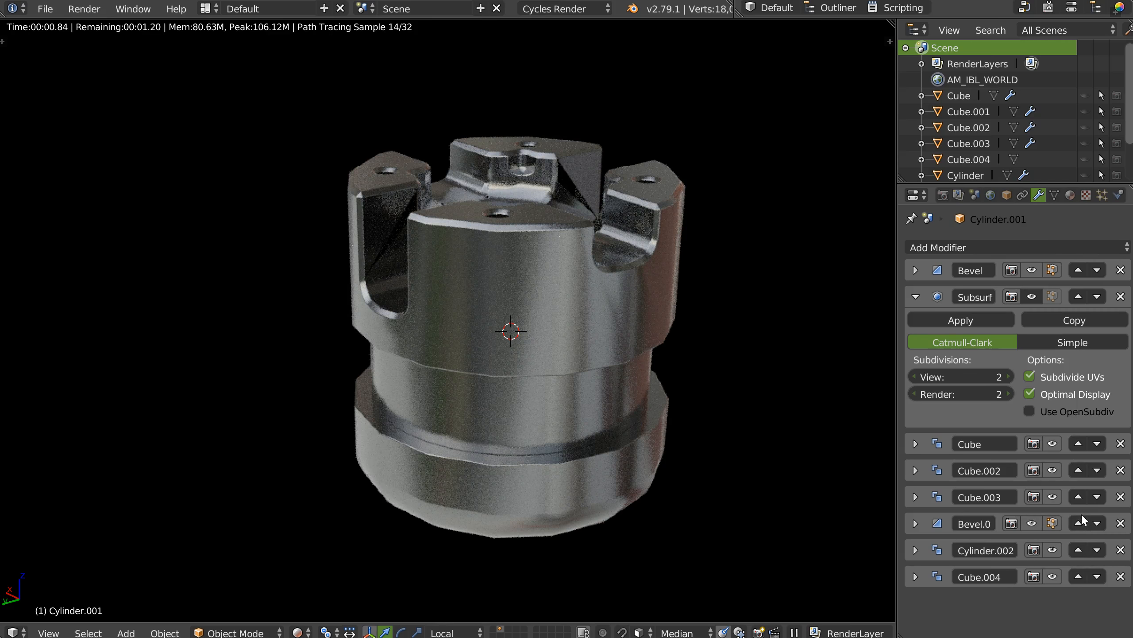
pyautogui.click(1080, 517)
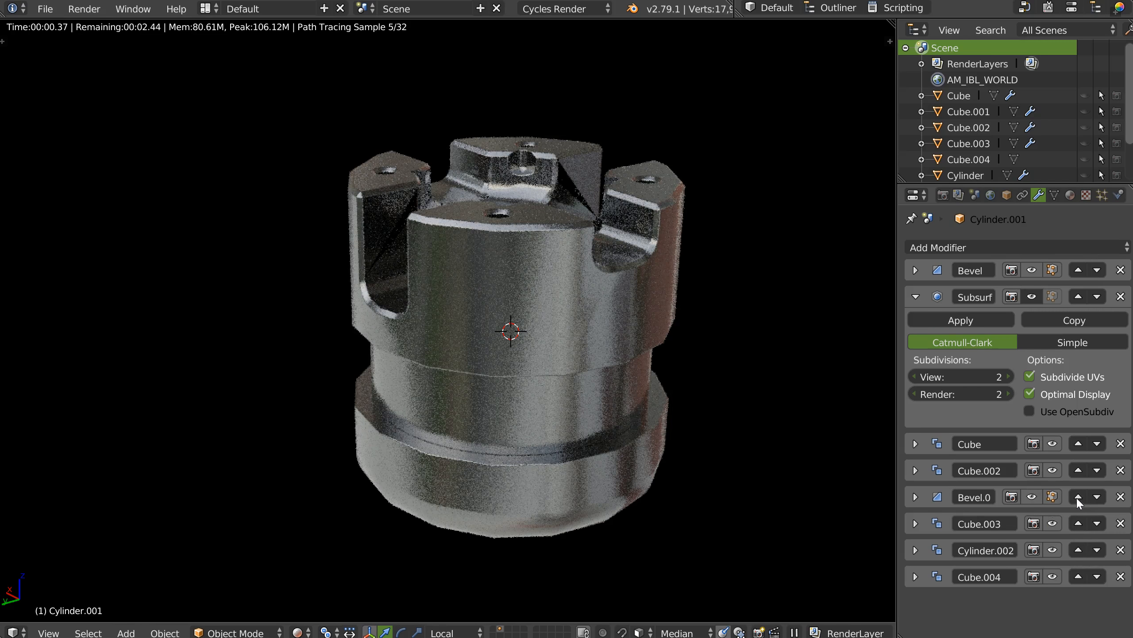
pyautogui.click(1076, 496)
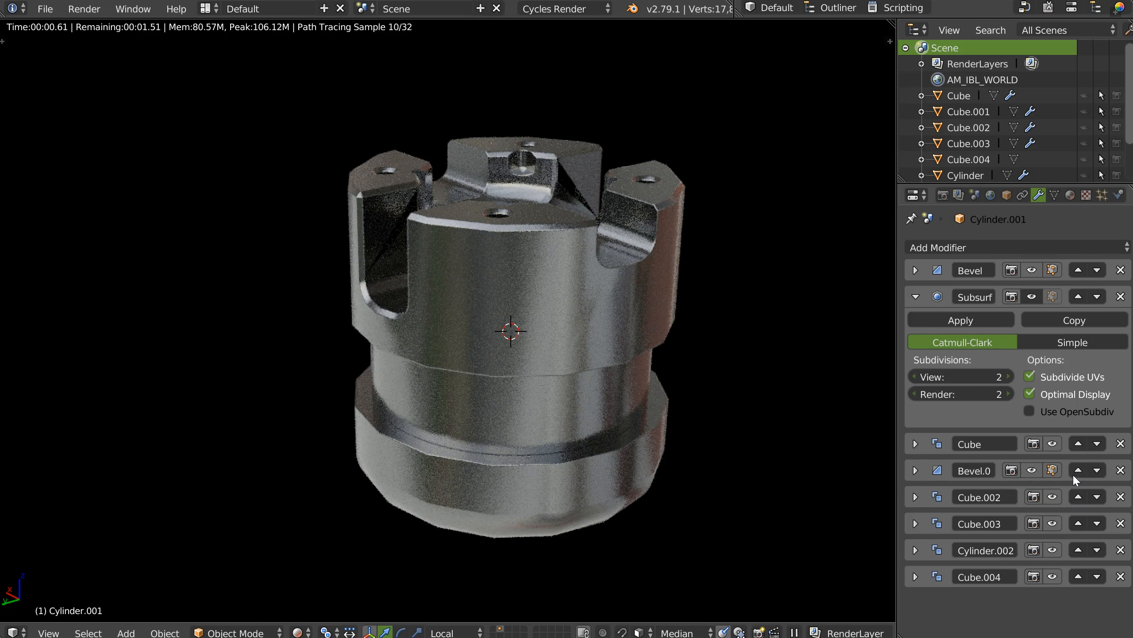
pyautogui.click(1075, 474)
pyautogui.moveTo(500, 295); pyautogui.dragTo(618, 293, button='middle')
pyautogui.scroll(2, 619, 292)
pyautogui.moveTo(617, 342); pyautogui.dragTo(517, 333, button='middle')
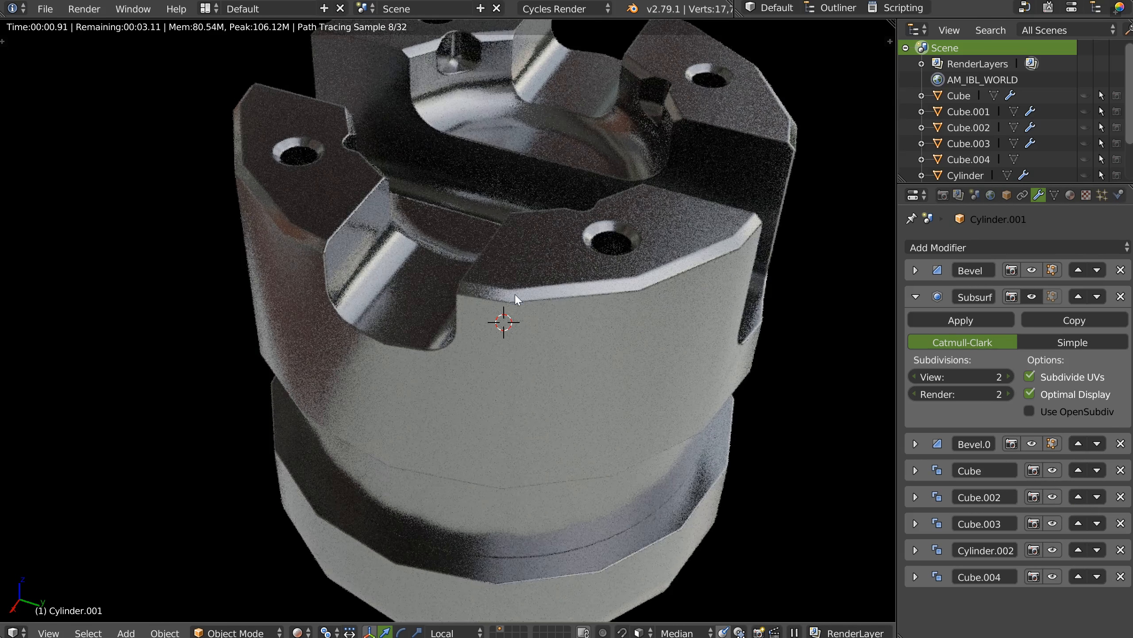
pyautogui.moveTo(602, 323); pyautogui.dragTo(636, 319, button='middle')
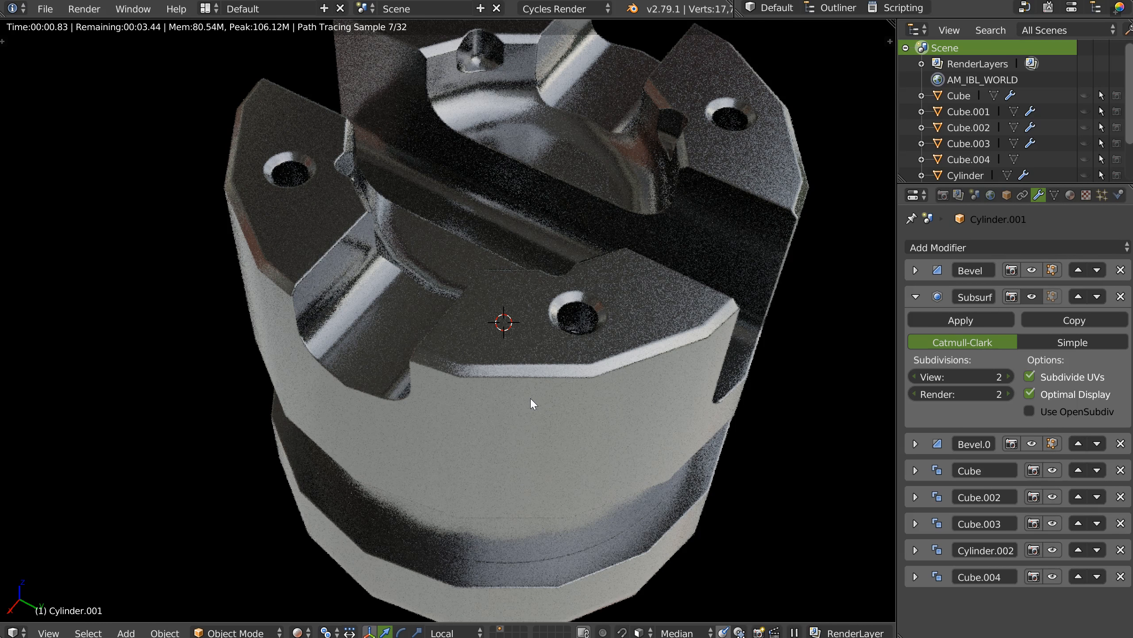
pyautogui.hotkey('ctrl', 'z')
pyautogui.moveTo(553, 384); pyautogui.dragTo(501, 332, button='middle')
# Step: Split the 3D view into two stacked areas and show the object's material nodes in a Node Editor in the lower one
pyautogui.hotkey('ctrl', 'alt', 's')
pyautogui.click(671, 384)
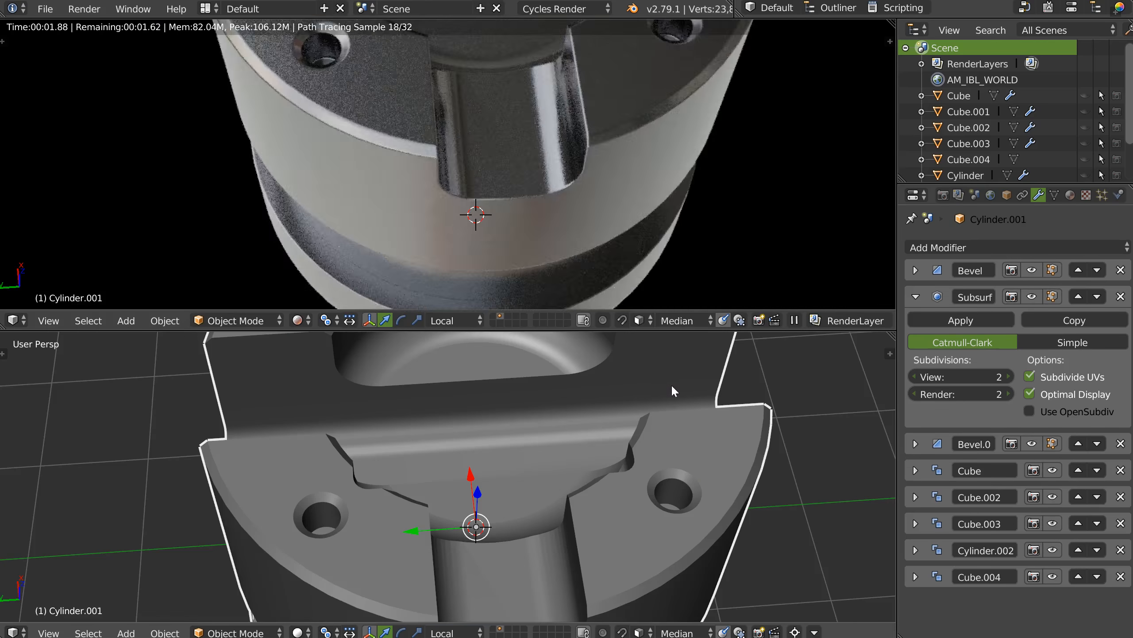
pyautogui.hotkey('shift', 'F3')
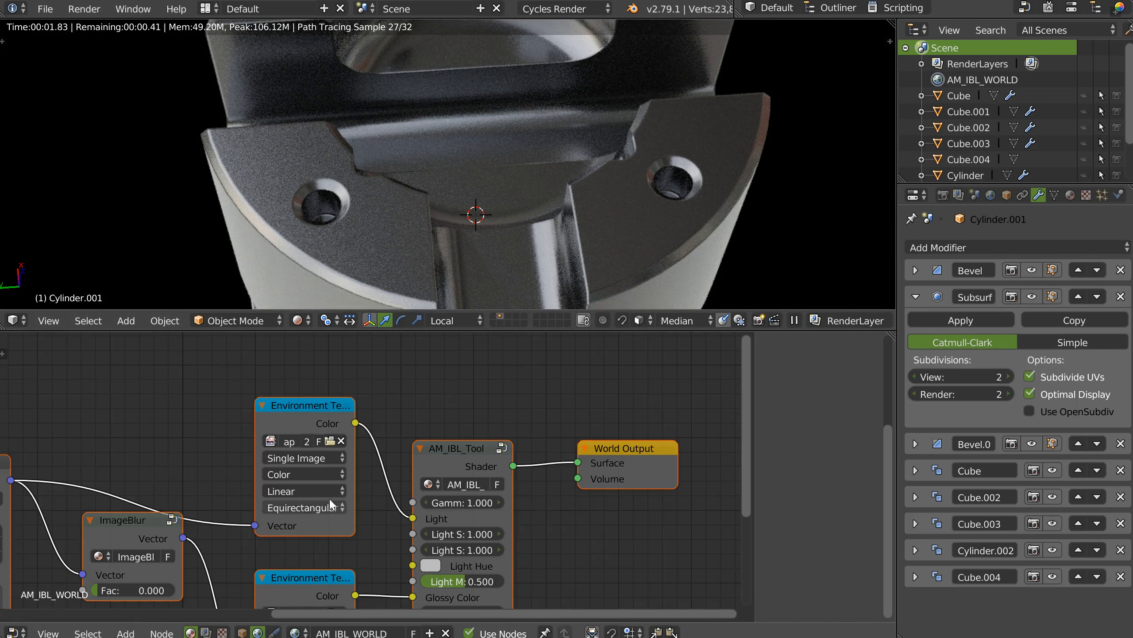
pyautogui.moveTo(330, 498); pyautogui.dragTo(548, 405, button='middle')
pyautogui.click(242, 631)
pyautogui.moveTo(439, 541); pyautogui.dragTo(583, 482, button='middle')
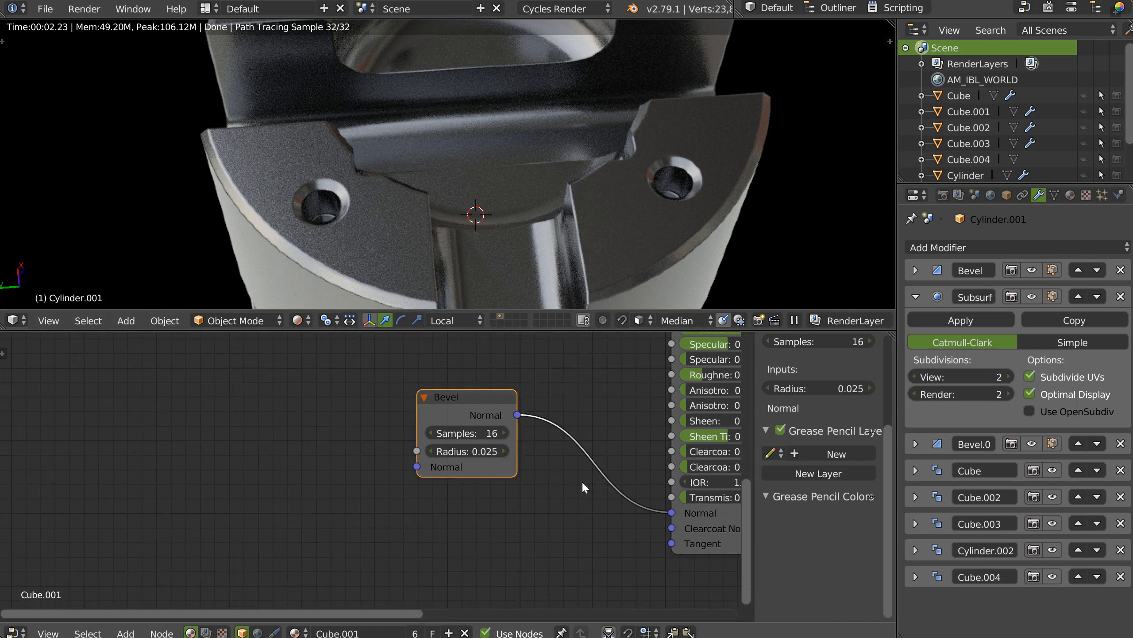
# Step: Set the Bevel shader node's radius to 0.040 and check the softened edges in the rendered view
pyautogui.scroll(2, 582, 481)
pyautogui.click(450, 452)
pyautogui.moveTo(410, 449); pyautogui.dragTo(418, 449)
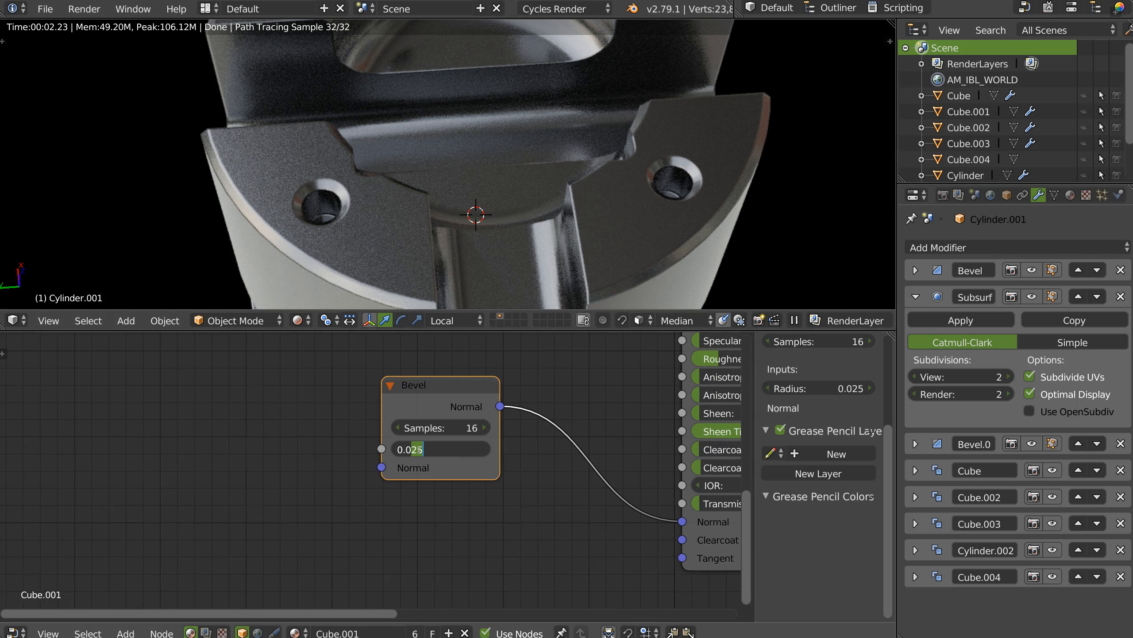
pyautogui.write('40')
pyautogui.press('Return')
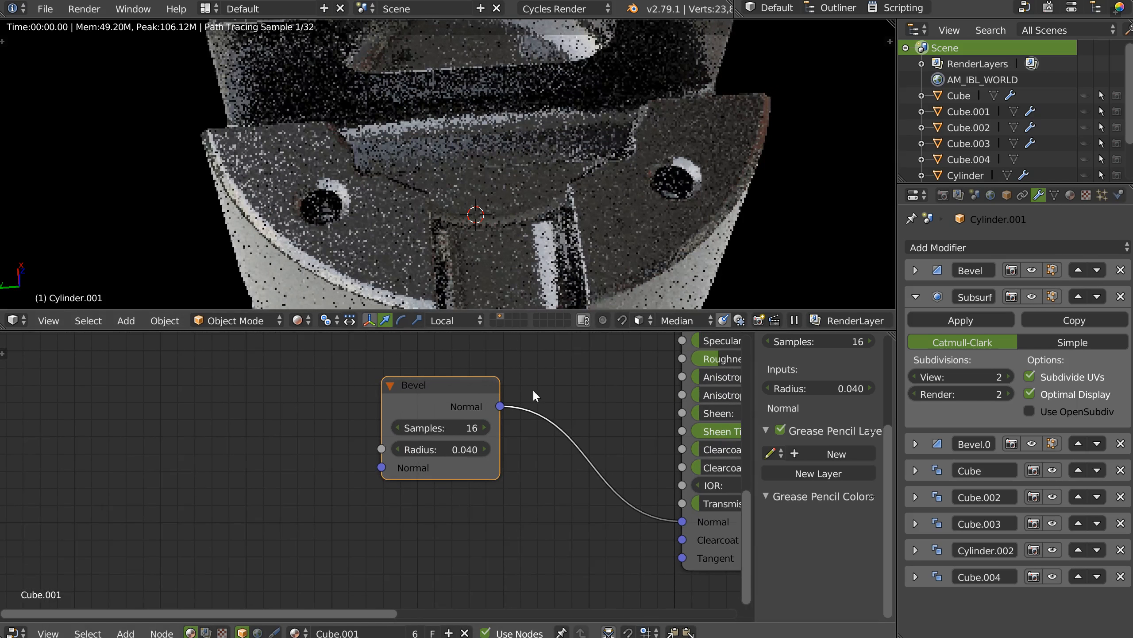
pyautogui.moveTo(554, 218); pyautogui.dragTo(638, 209, button='middle')
pyautogui.moveTo(682, 247)
pyautogui.mouseDown(button='middle')
pyautogui.moveTo(602, 307)
pyautogui.moveTo(547, 269)
pyautogui.moveTo(611, 252)
pyautogui.moveTo(540, 240)
pyautogui.moveTo(575, 227)
pyautogui.moveTo(586, 248)
pyautogui.moveTo(526, 224)
pyautogui.moveTo(519, 232)
pyautogui.mouseUp(button='middle')
# Step: Switch the 3D view to Solid shading and maximize it
pyautogui.press('z')
pyautogui.click(511, 129)
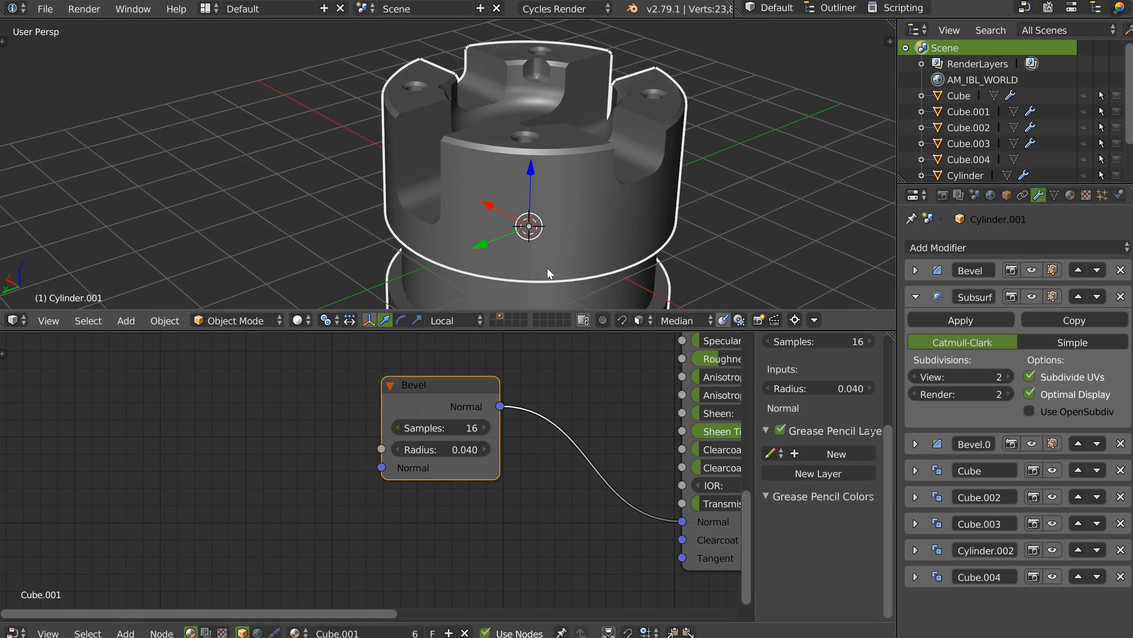
pyautogui.hotkey('ctrl', 'Up')
# Step: Examine the cylinder's base mesh in Edit Mode and return to Object Mode
pyautogui.press('Tab')
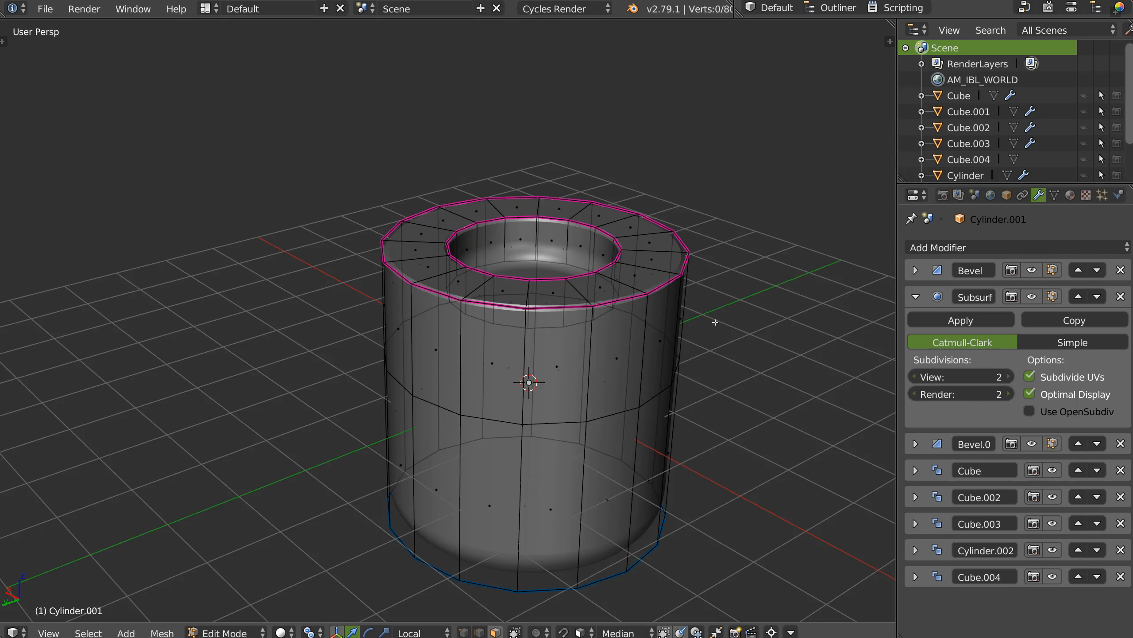
pyautogui.moveTo(550, 345); pyautogui.dragTo(579, 330, button='middle')
pyautogui.hotkey('ctrl', 'Tab')
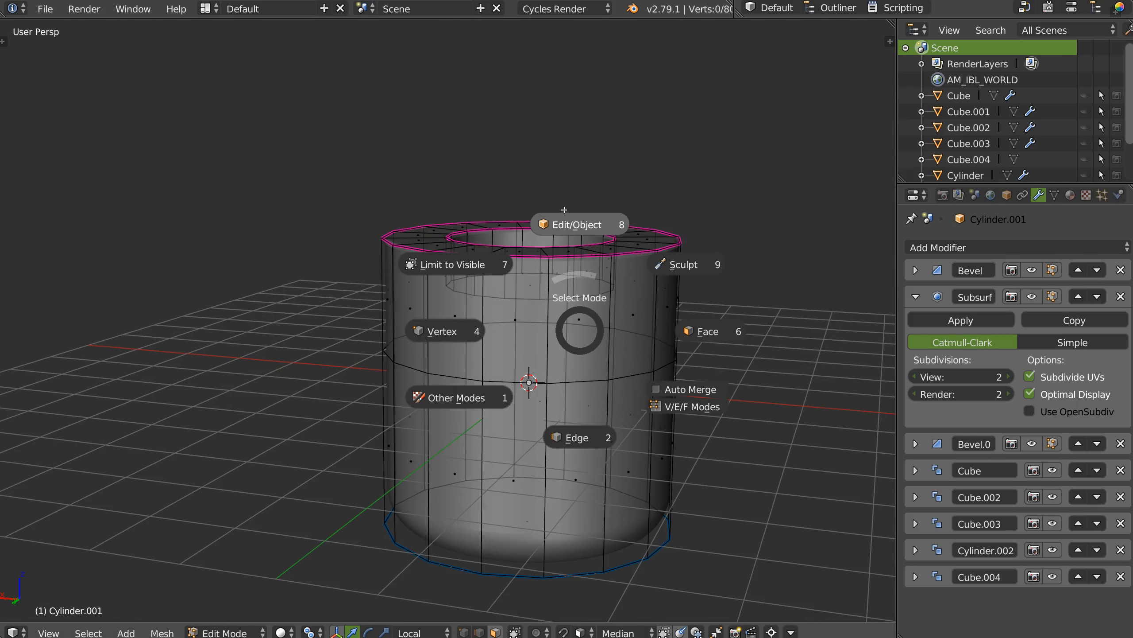
pyautogui.click(575, 219)
pyautogui.moveTo(575, 219); pyautogui.dragTo(512, 223, button='middle')
# Step: Hide the effect of the cylinder's modifiers with Speedflow Companion to view the bare mesh, and show them again
pyautogui.hotkey('alt', 'z')
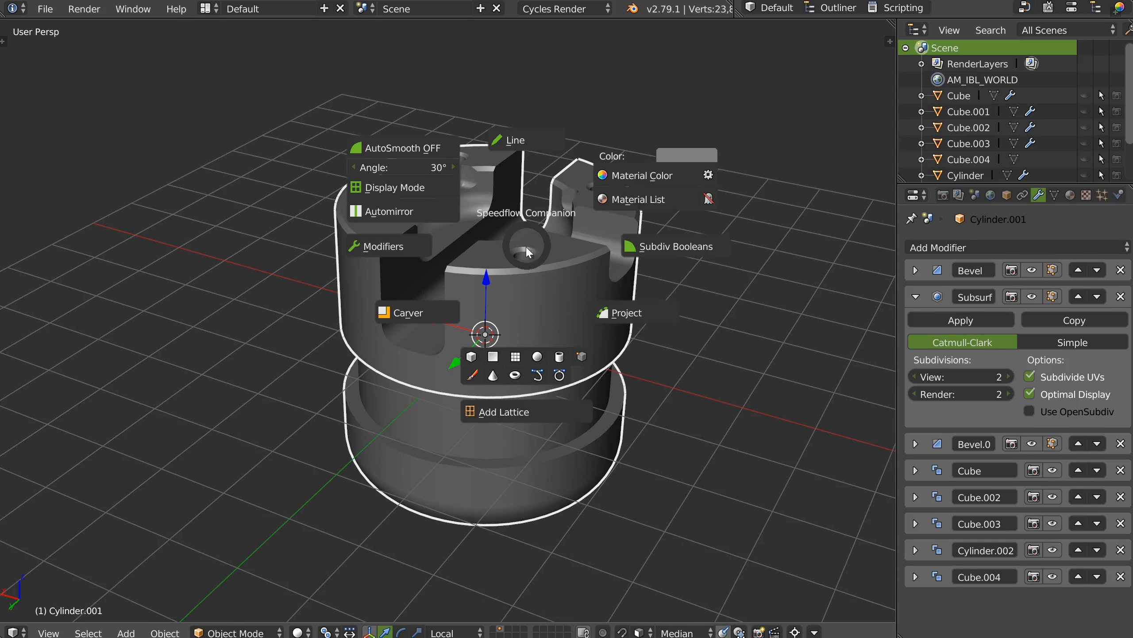
pyautogui.click(395, 247)
pyautogui.moveTo(443, 247); pyautogui.dragTo(560, 251, button='middle')
pyautogui.hotkey('shift', 'q')
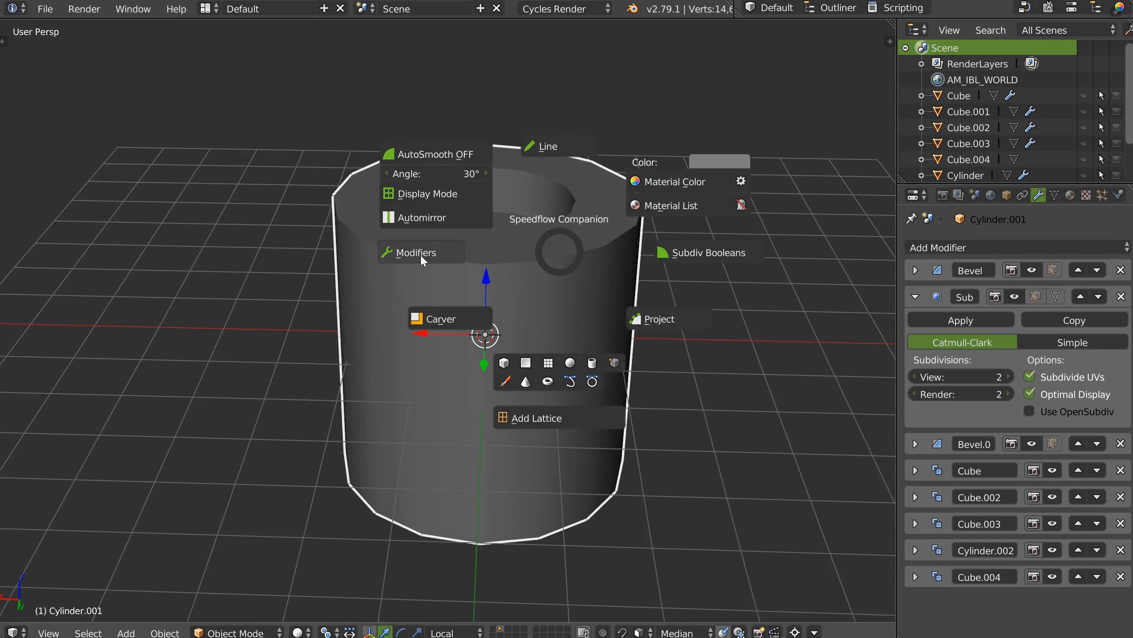
pyautogui.press('Escape')
pyautogui.hotkey('ctrl', 'z')
# Step: Show the wireframe overlay and examine the topology where the slots meet the round central recess
pyautogui.moveTo(575, 199); pyautogui.dragTo(566, 132, button='middle')
pyautogui.scroll(3, 518, 245)
pyautogui.scroll(-3, 519, 245)
pyautogui.scroll(2, 458, 261)
pyautogui.moveTo(527, 244); pyautogui.dragTo(619, 283, button='middle')
pyautogui.scroll(4, 518, 195)
pyautogui.scroll(5, 560, 275)
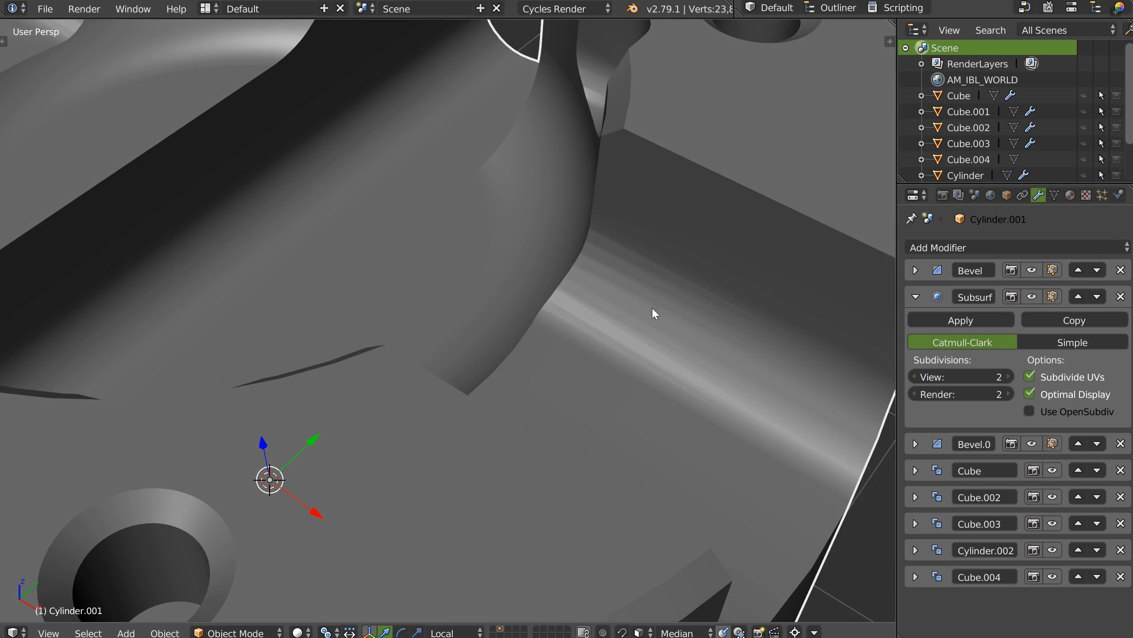
pyautogui.press('z')
pyautogui.moveTo(620, 253); pyautogui.dragTo(511, 184, button='middle')
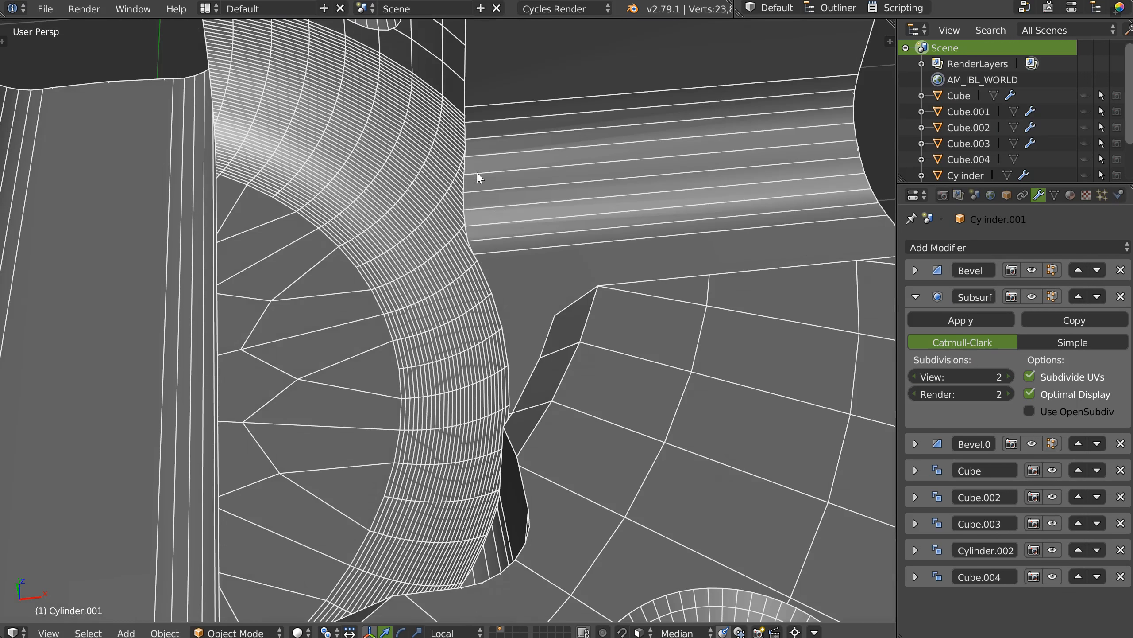
pyautogui.scroll(-10, 478, 178)
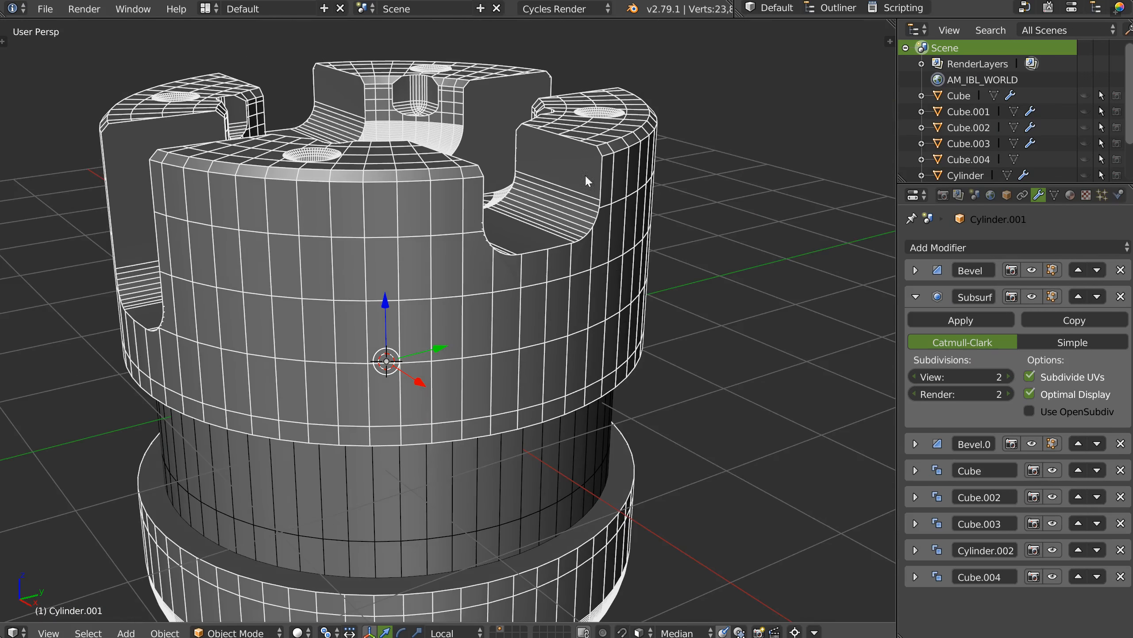
# Step: Turn off the Subsurf modifier's viewport display and preview the low-resolution cylinder in Rendered shading
pyautogui.moveTo(397, 248); pyautogui.dragTo(818, 155, button='middle')
pyautogui.click(1032, 297)
pyautogui.moveTo(446, 241); pyautogui.dragTo(418, 280, button='middle')
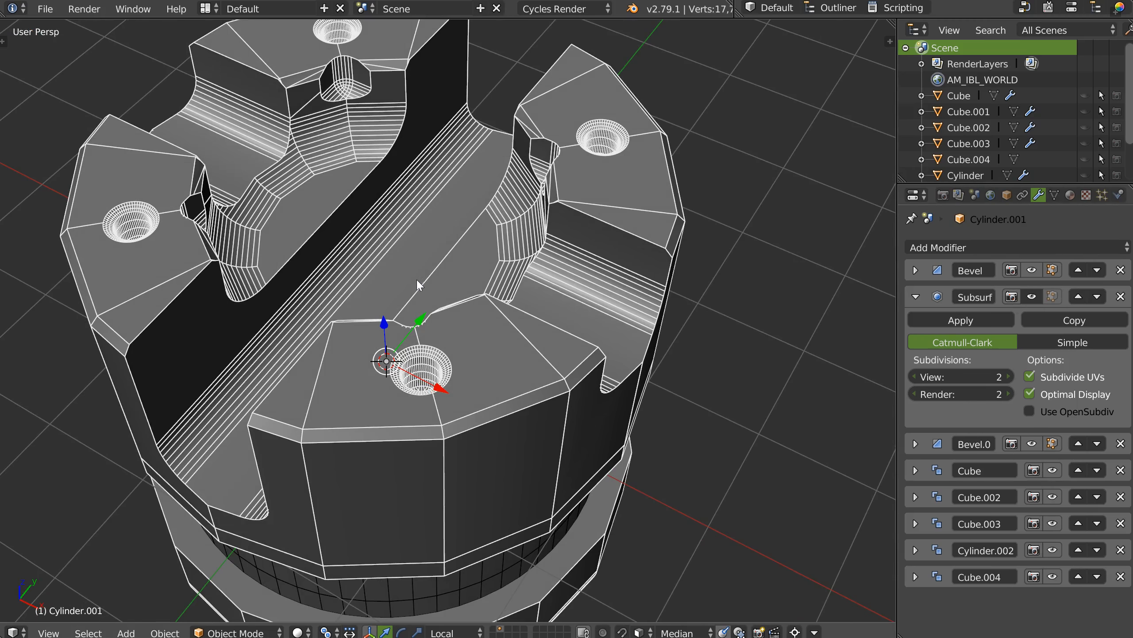
pyautogui.press('z')
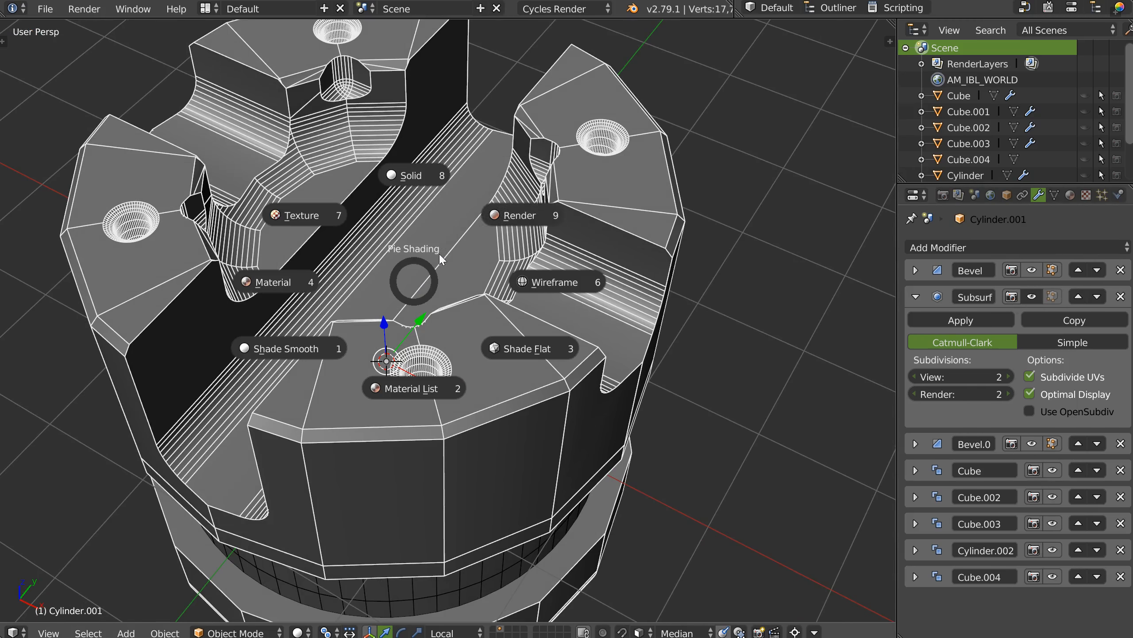
pyautogui.click(503, 219)
pyautogui.press('KP_3')
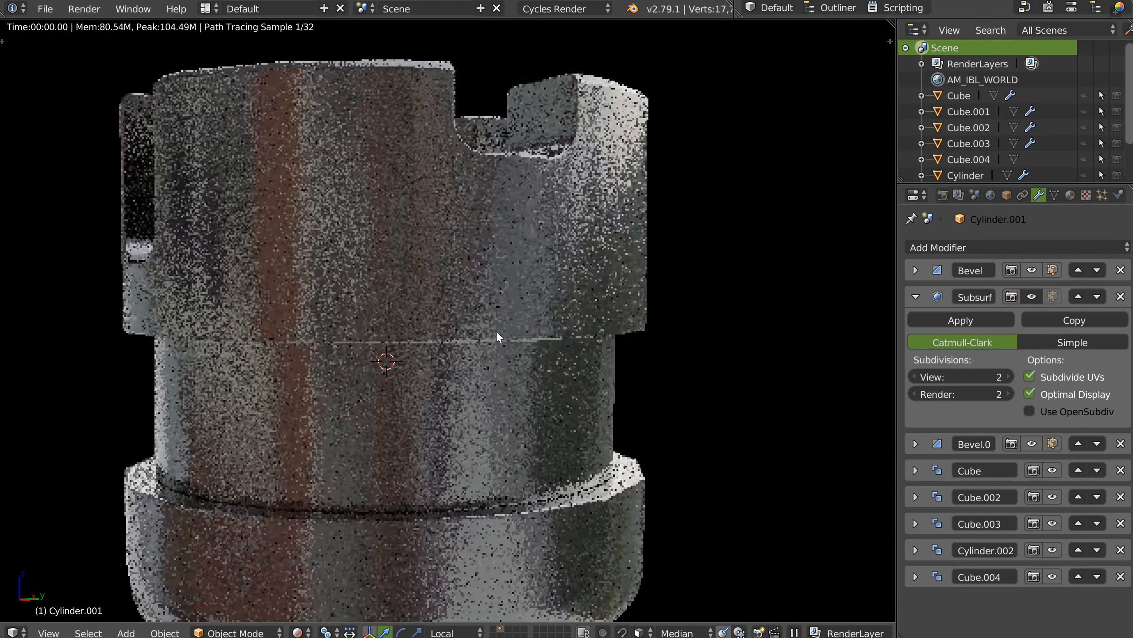
pyautogui.moveTo(529, 195); pyautogui.dragTo(469, 361, button='middle')
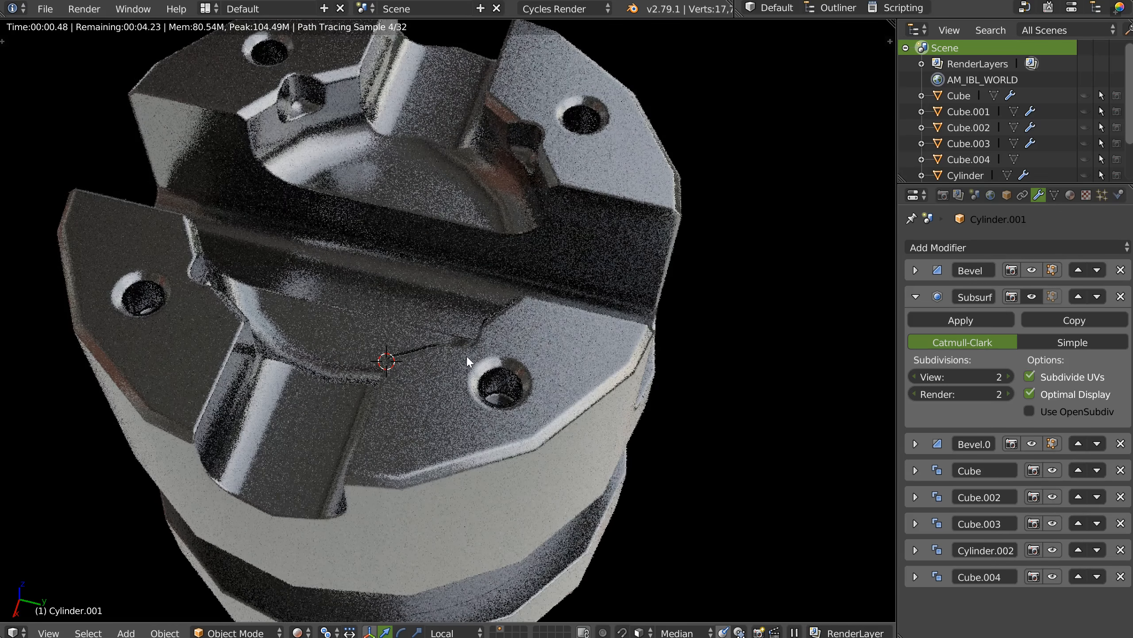
# Step: Return to Solid shading with the Subsurf viewport display on and examine the wireframe around the slots, holes and rim
pyautogui.press('z')
pyautogui.click(535, 263)
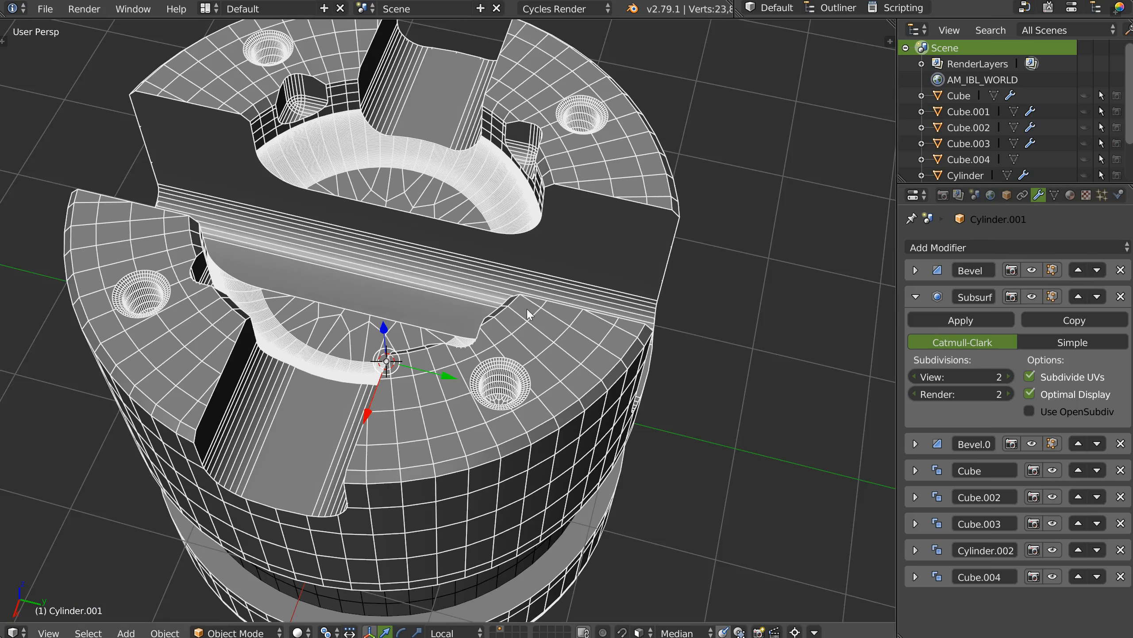
pyautogui.moveTo(558, 239); pyautogui.dragTo(587, 306, button='middle')
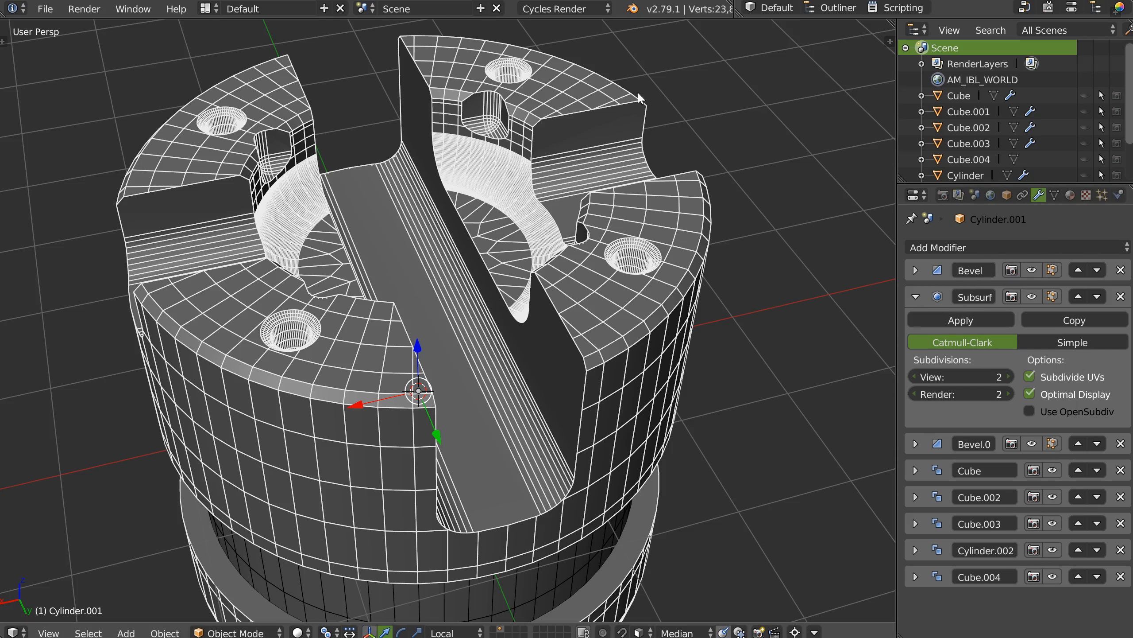
pyautogui.moveTo(688, 498); pyautogui.dragTo(637, 303, button='middle')
pyautogui.scroll(1, 464, 346)
pyautogui.scroll(1, 464, 342)
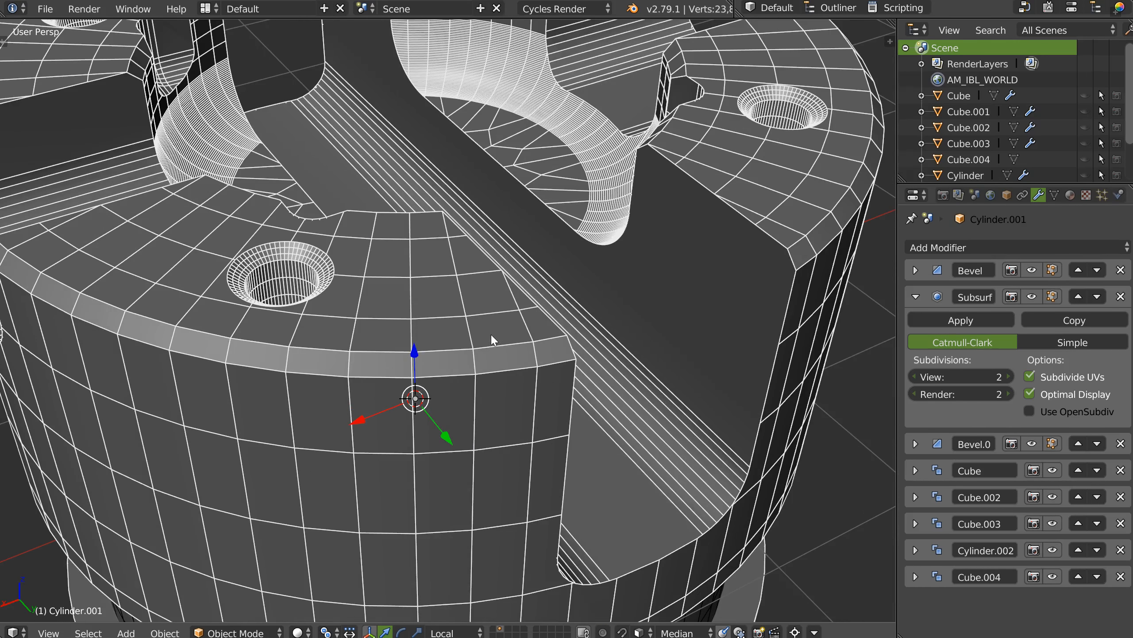
pyautogui.scroll(-3, 498, 344)
pyautogui.moveTo(740, 321); pyautogui.dragTo(523, 226, button='middle')
pyautogui.moveTo(618, 295)
pyautogui.mouseDown(button='middle')
pyautogui.moveTo(417, 296)
pyautogui.moveTo(462, 344)
pyautogui.moveTo(491, 352)
pyautogui.mouseUp(button='middle')
pyautogui.scroll(-4, 491, 353)
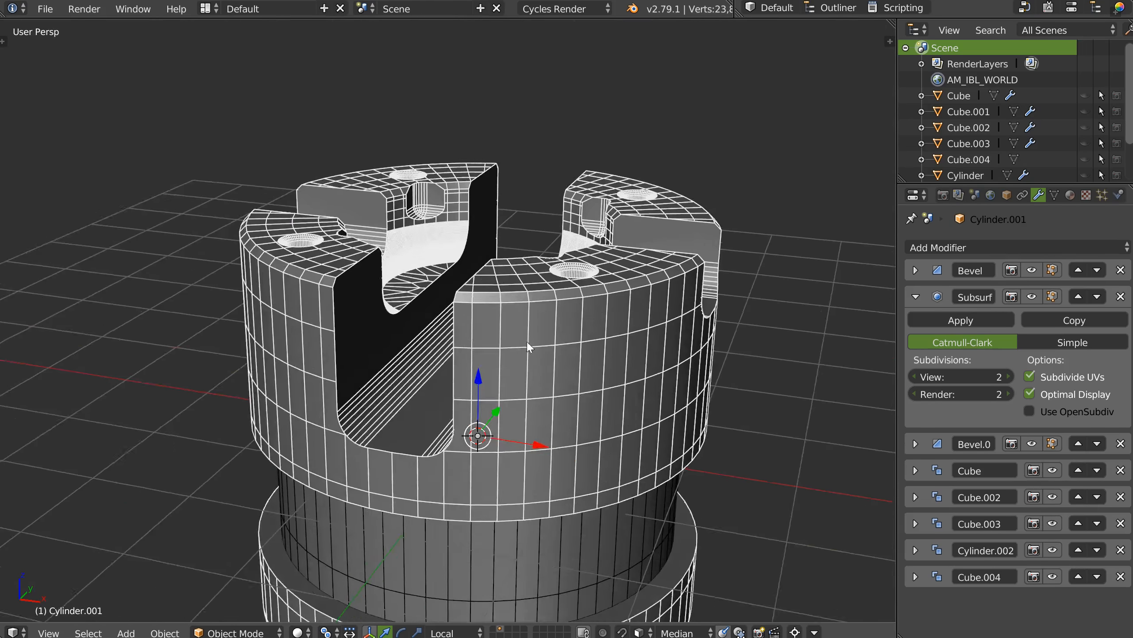
# Step: Preview the subdivided cylinder in Rendered shading and inspect its bevelled edges from several sides
pyautogui.press('z')
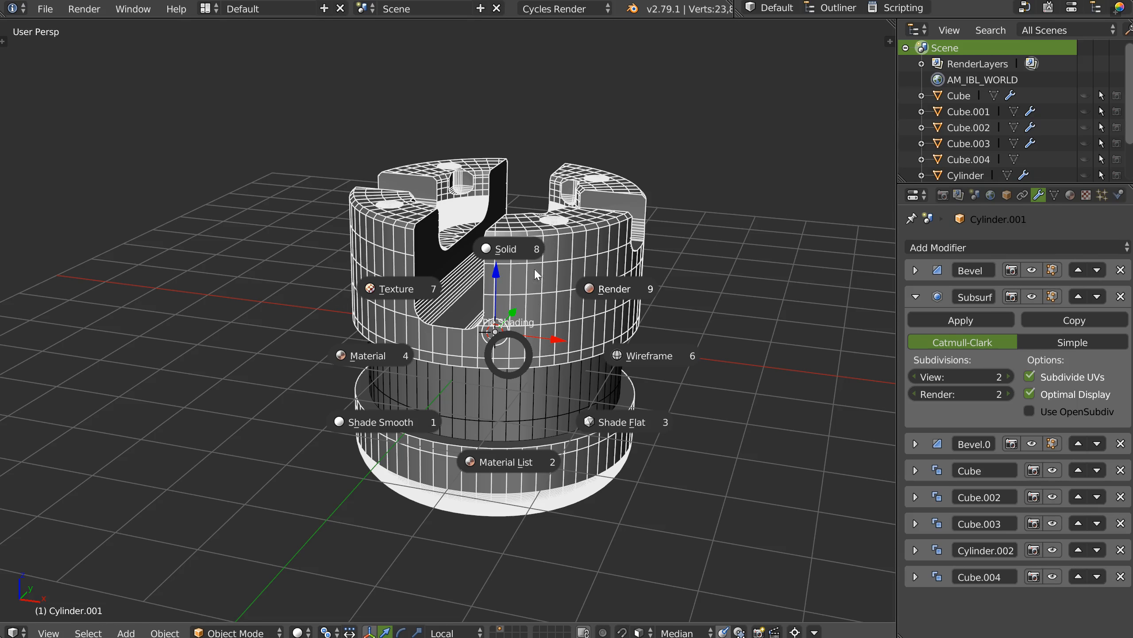
pyautogui.click(605, 307)
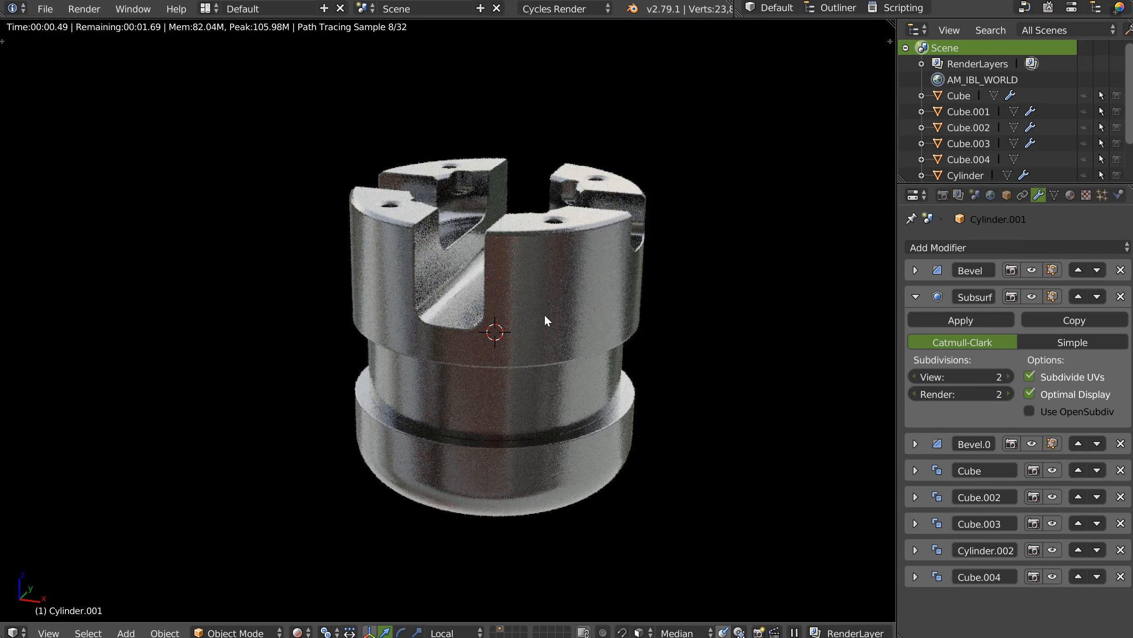
pyautogui.moveTo(484, 301); pyautogui.dragTo(637, 255, button='middle')
pyautogui.moveTo(548, 350); pyautogui.dragTo(442, 358, button='middle')
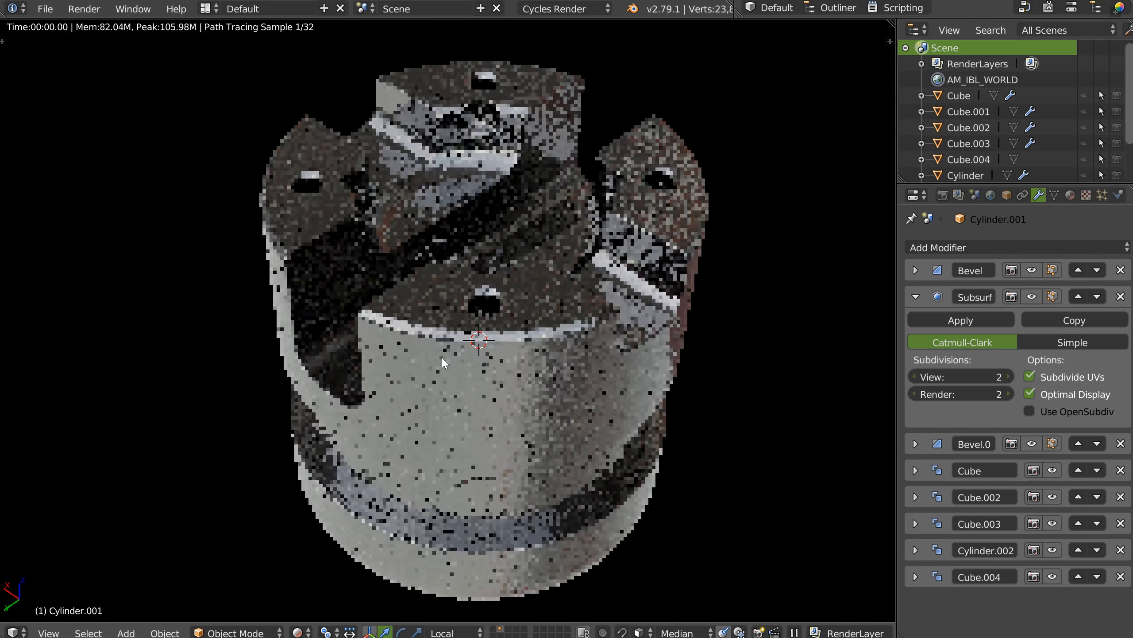